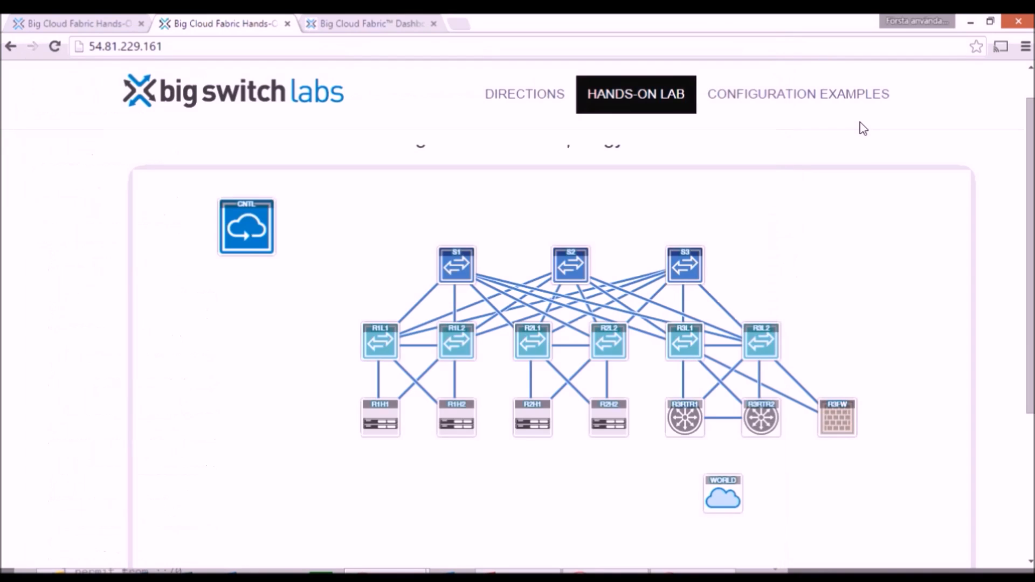
Step: Switch to the Big Cloud Fabric controller dashboard and open its list of port groups
{"action": "left_click", "coordinate": [396, 28]}
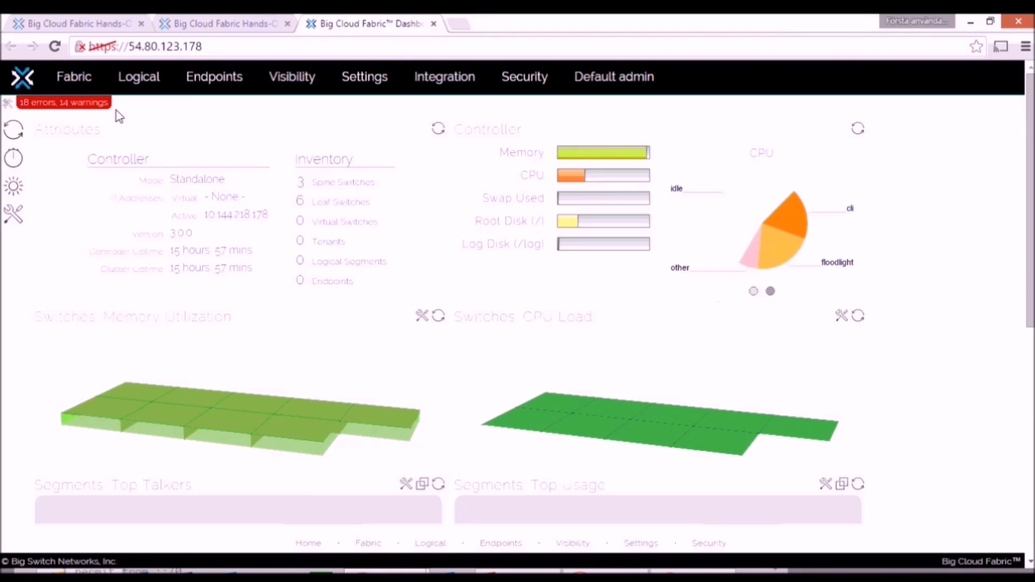
{"action": "mouse_move", "coordinate": [139, 86]}
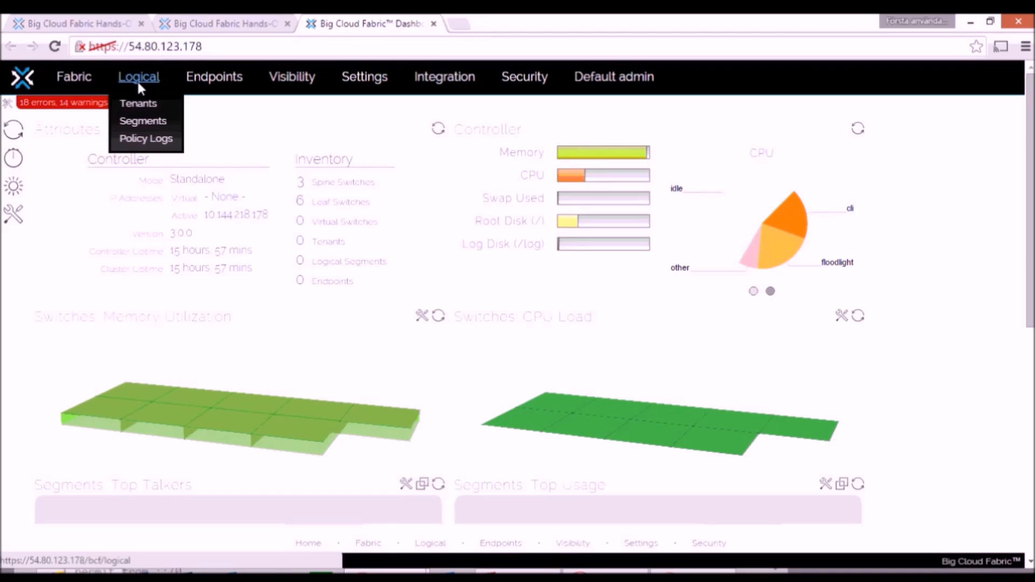
{"action": "mouse_move", "coordinate": [86, 82]}
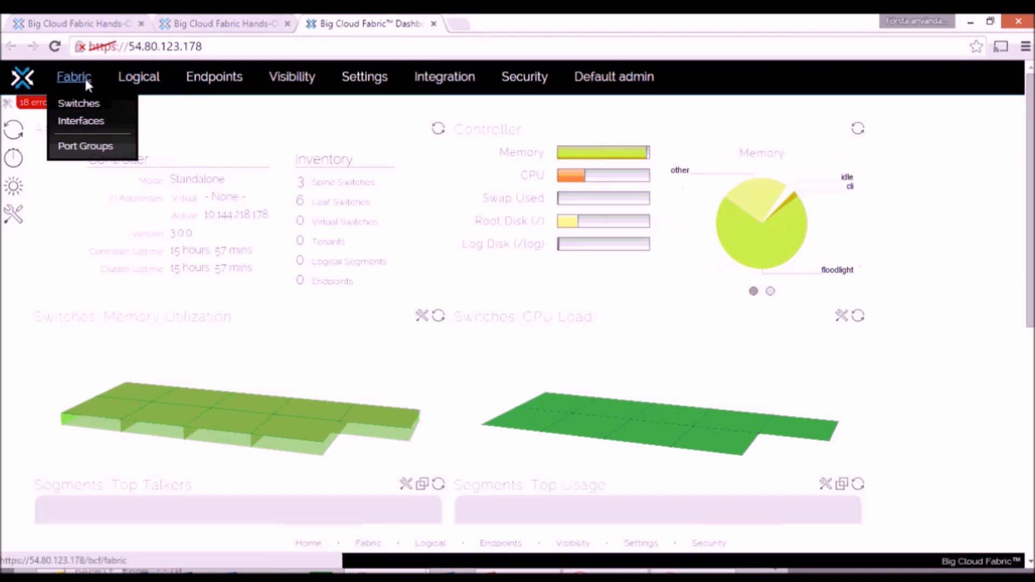
{"action": "left_click", "coordinate": [85, 146]}
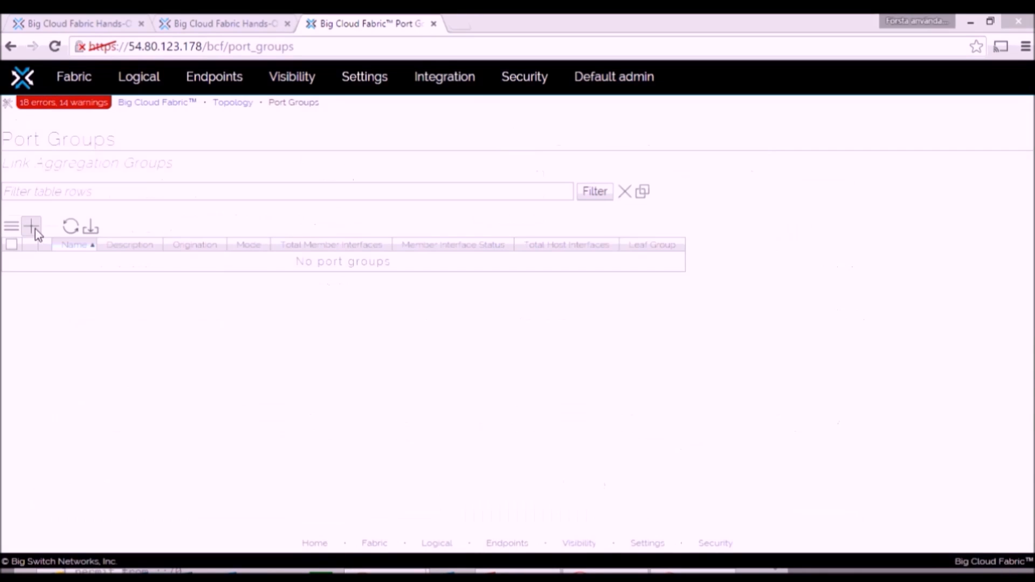
Step: Create a static port group R1H1 in leaf group R1 with member interfaces R1L1-eth5 and R1L2-eth5, and save it
{"action": "left_click", "coordinate": [32, 228]}
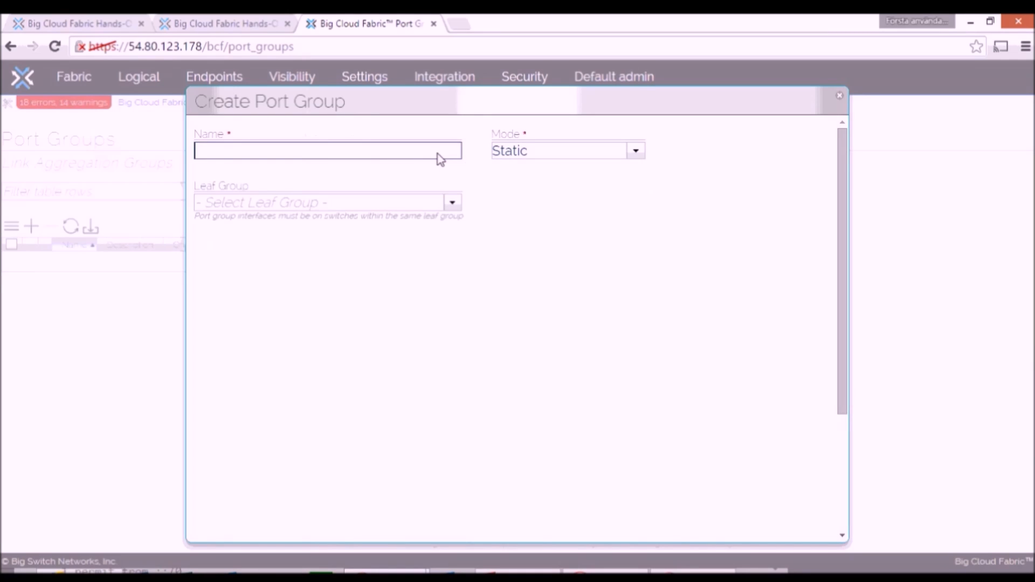
{"action": "type", "text": "R1H1"}
{"action": "left_click", "coordinate": [453, 204]}
{"action": "left_click", "coordinate": [243, 226]}
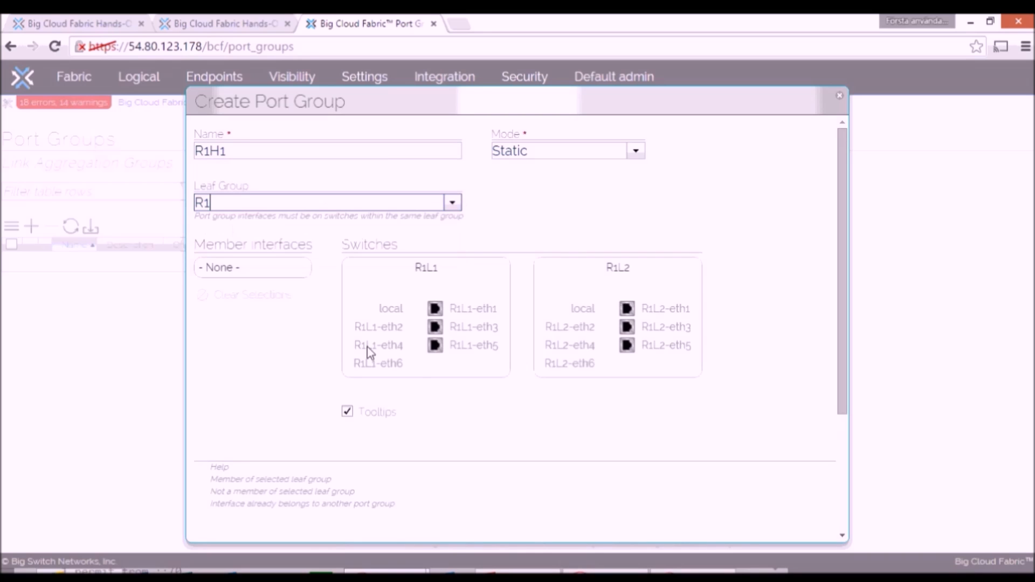
{"action": "left_click", "coordinate": [438, 349]}
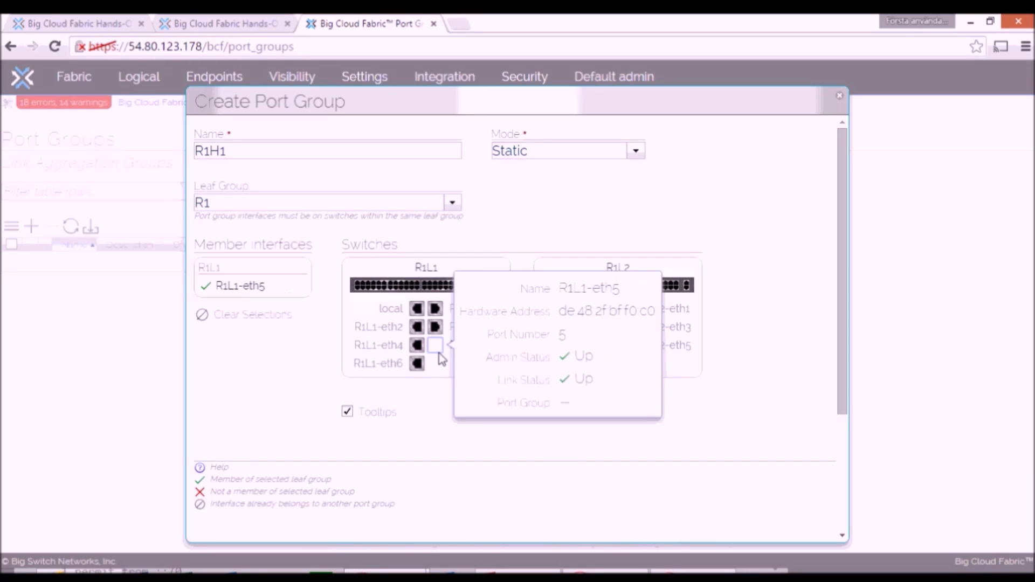
{"action": "left_click", "coordinate": [627, 348]}
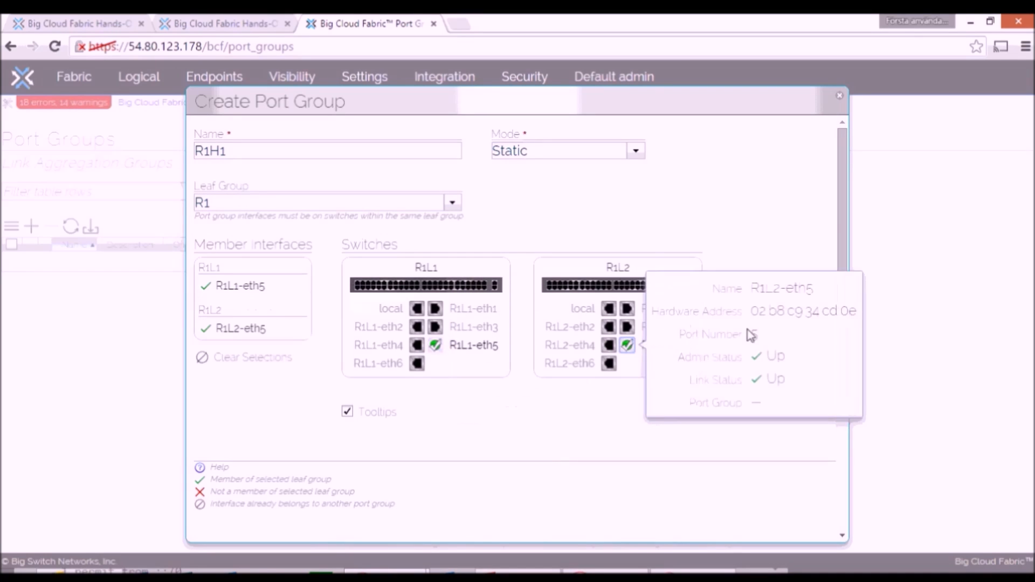
{"action": "left_click_drag", "start_coordinate": [844, 221], "coordinate": [854, 345]}
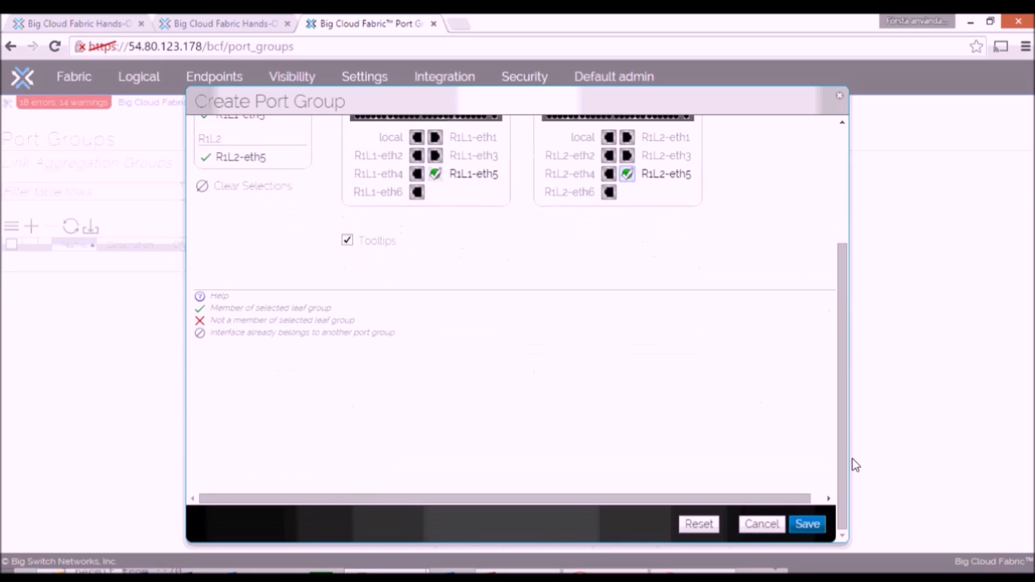
{"action": "left_click", "coordinate": [808, 525]}
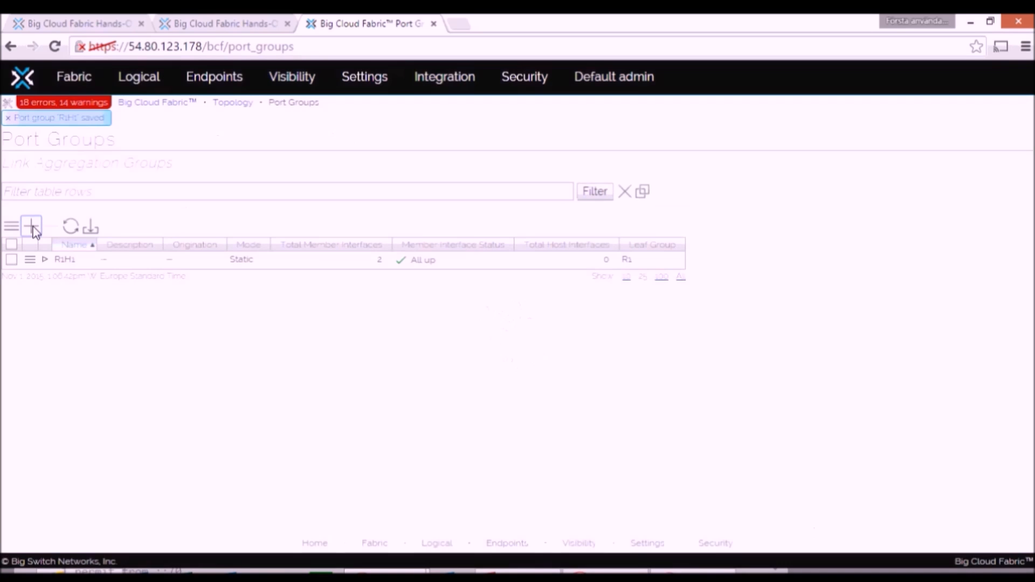
Step: Create a static port group R1H2 in leaf group R1 with member interfaces R1L1-eth6 and R1L2-eth6, and save it
{"action": "left_click", "coordinate": [35, 230]}
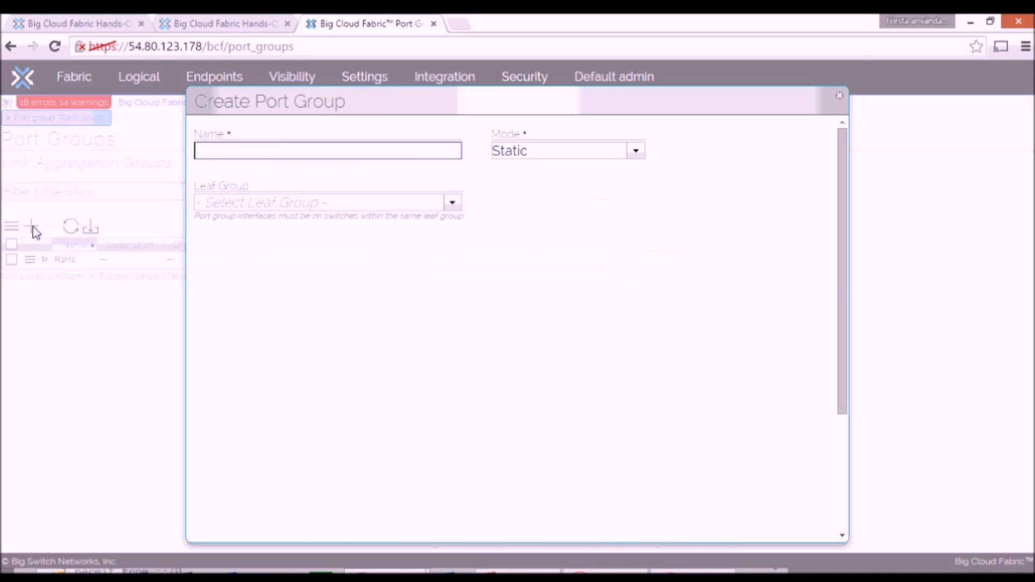
{"action": "type", "text": "R1H1"}
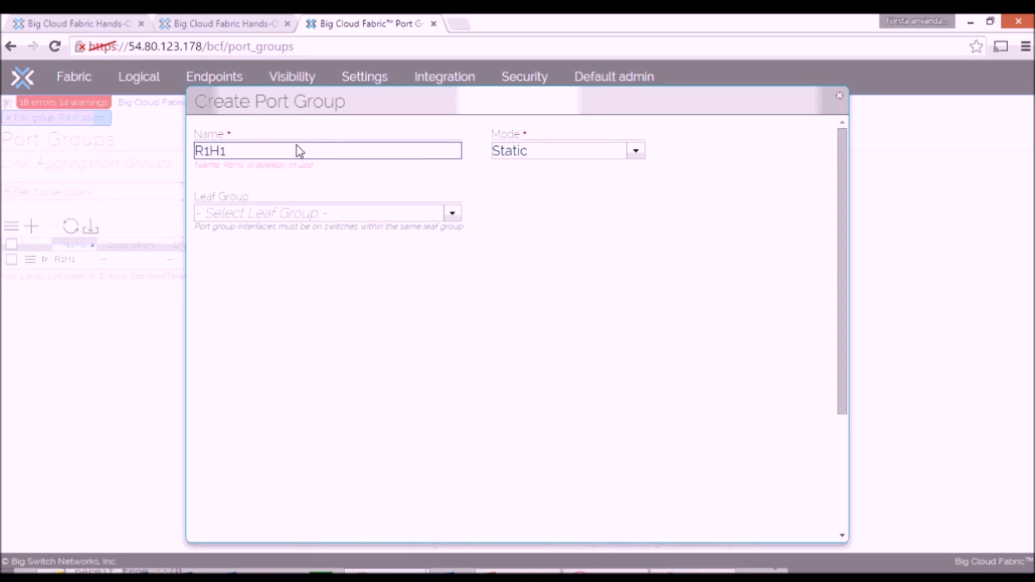
{"action": "key", "text": "BackSpace"}
{"action": "type", "text": "2"}
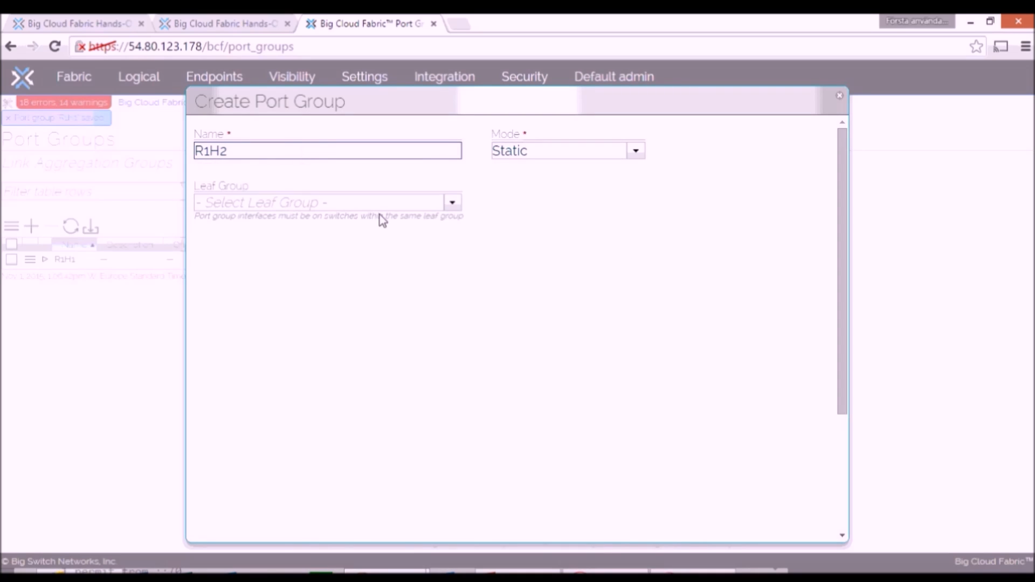
{"action": "left_click", "coordinate": [453, 203]}
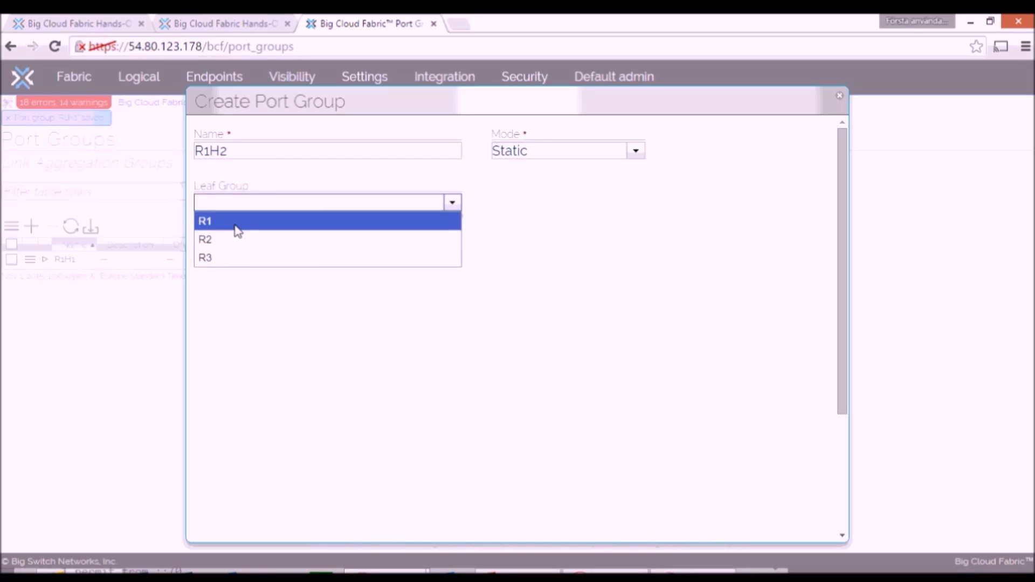
{"action": "left_click", "coordinate": [235, 221]}
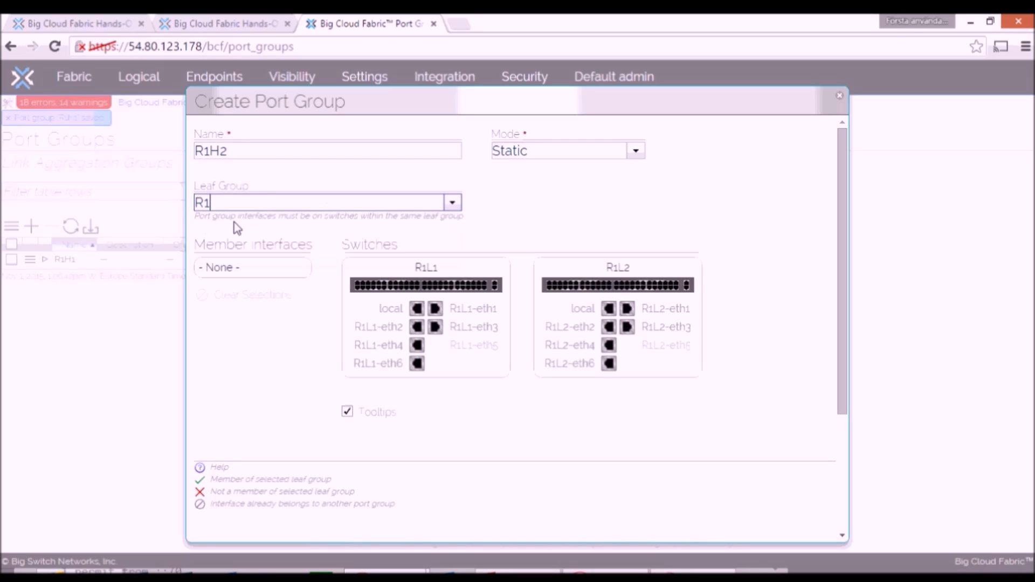
{"action": "left_click", "coordinate": [418, 364]}
{"action": "left_click", "coordinate": [610, 364]}
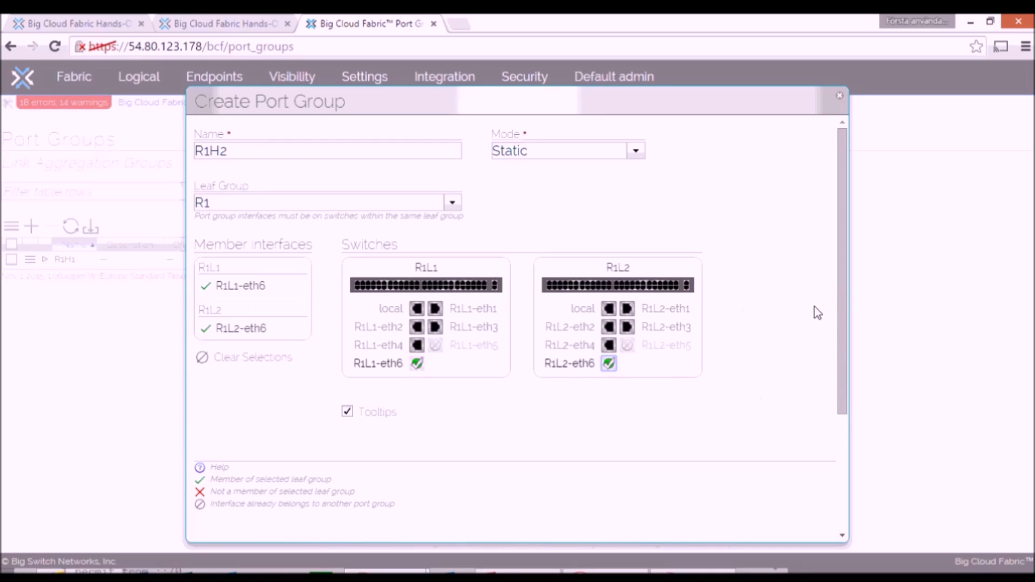
{"action": "left_click_drag", "start_coordinate": [840, 292], "coordinate": [860, 464]}
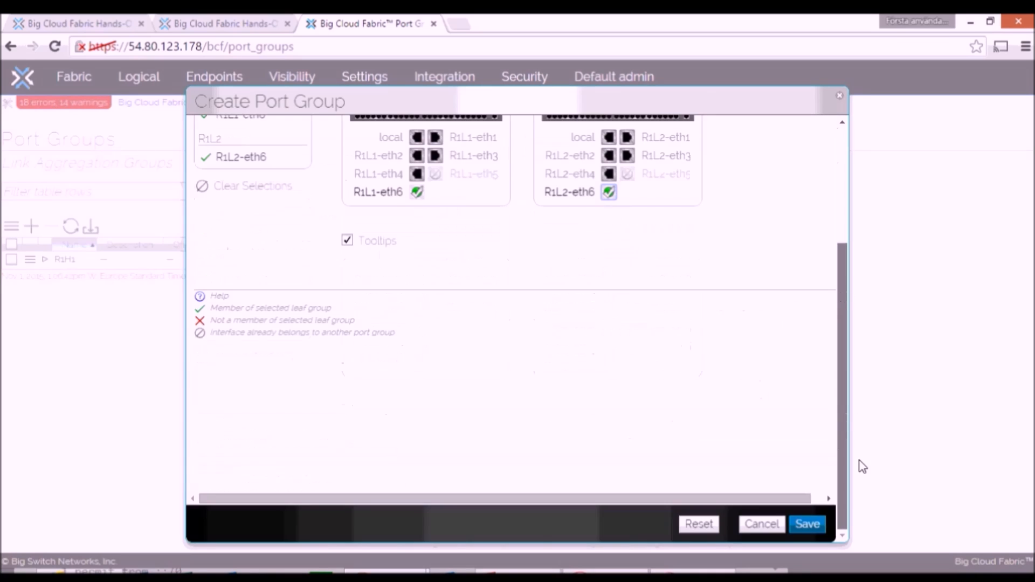
{"action": "left_click", "coordinate": [807, 525]}
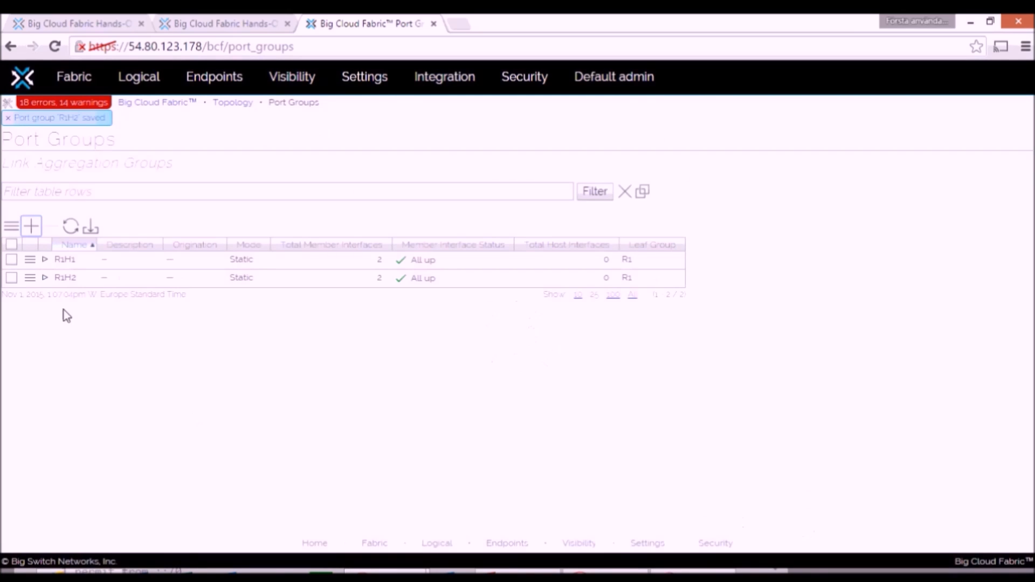
Step: Create a static port group R2H1 in leaf group R2 with member interfaces R2L1-eth5 and R2L2-eth5, and save it
{"action": "left_click", "coordinate": [31, 227]}
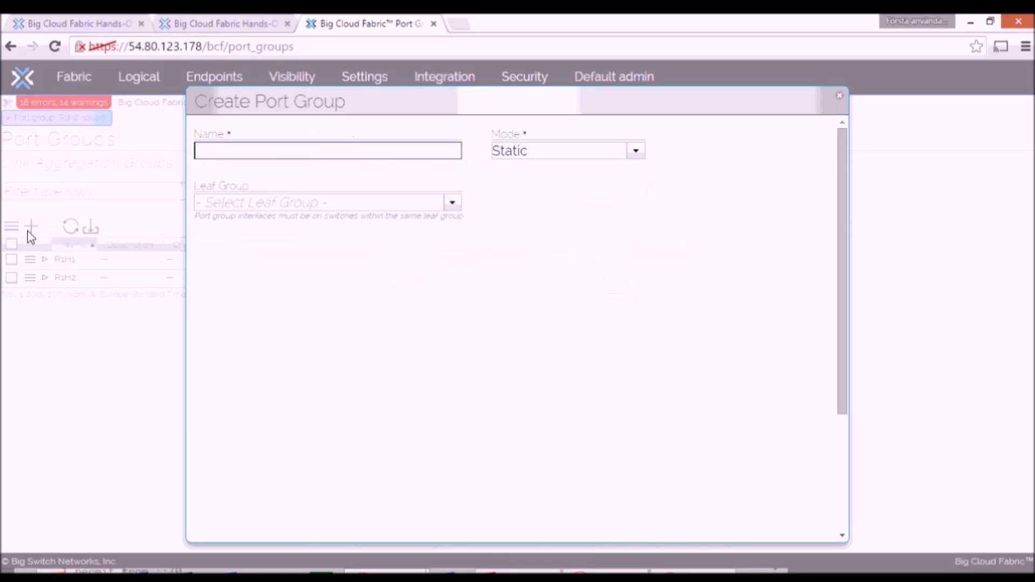
{"action": "type", "text": "R2H1"}
{"action": "left_click", "coordinate": [453, 203]}
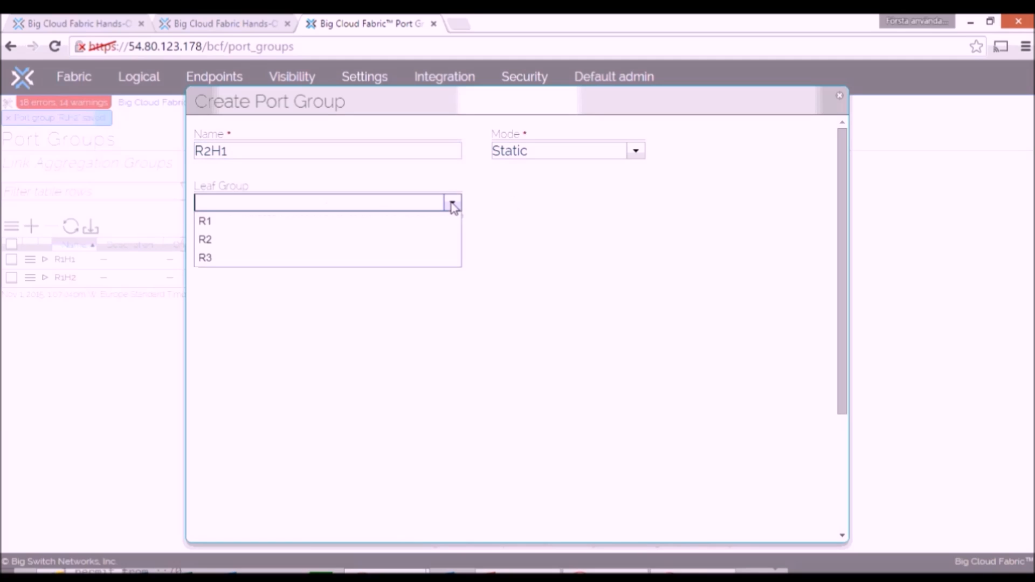
{"action": "left_click", "coordinate": [218, 239]}
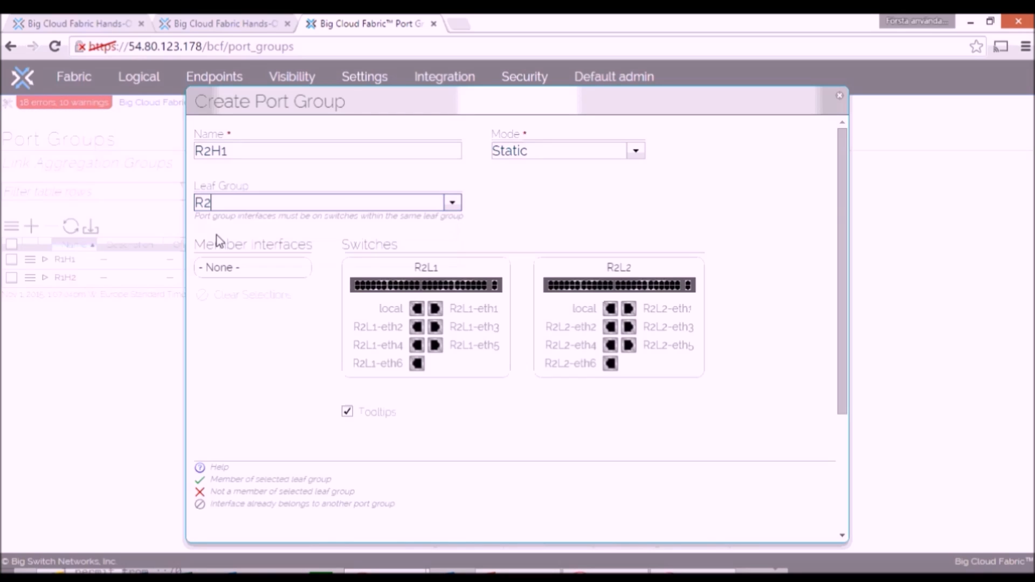
{"action": "left_click", "coordinate": [437, 348]}
{"action": "left_click", "coordinate": [628, 345]}
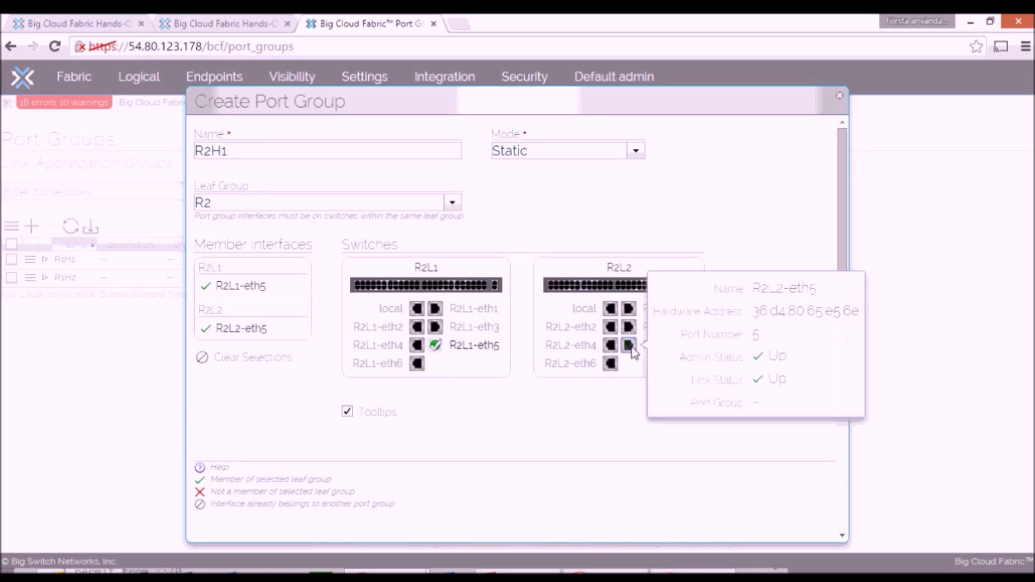
{"action": "left_click_drag", "start_coordinate": [843, 309], "coordinate": [809, 522]}
{"action": "left_click", "coordinate": [809, 524]}
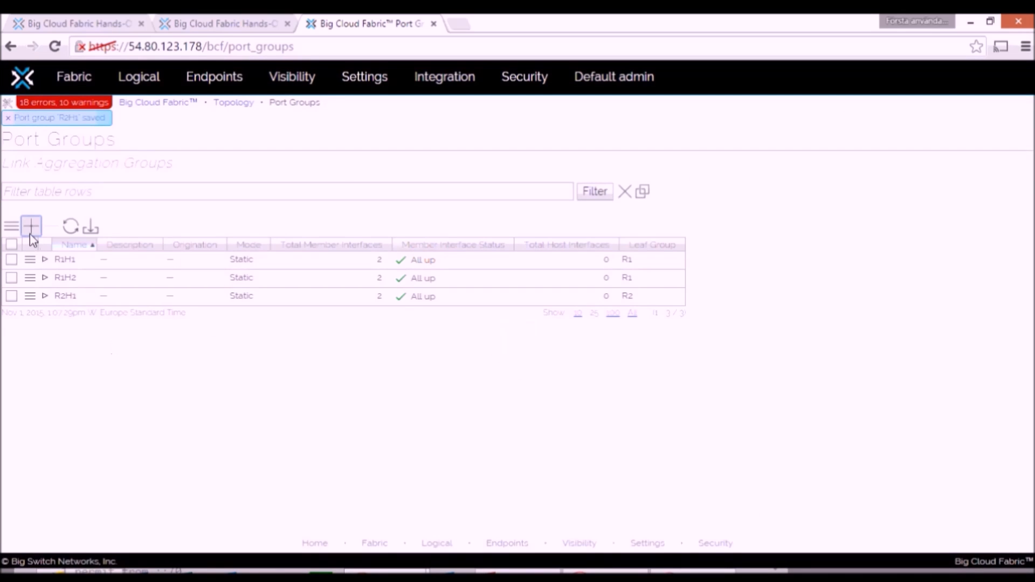
Step: Create a static port group R2H2 in leaf group R2 with member interfaces R2L1-eth6 and R2L2-eth6, and save it
{"action": "left_click", "coordinate": [31, 228]}
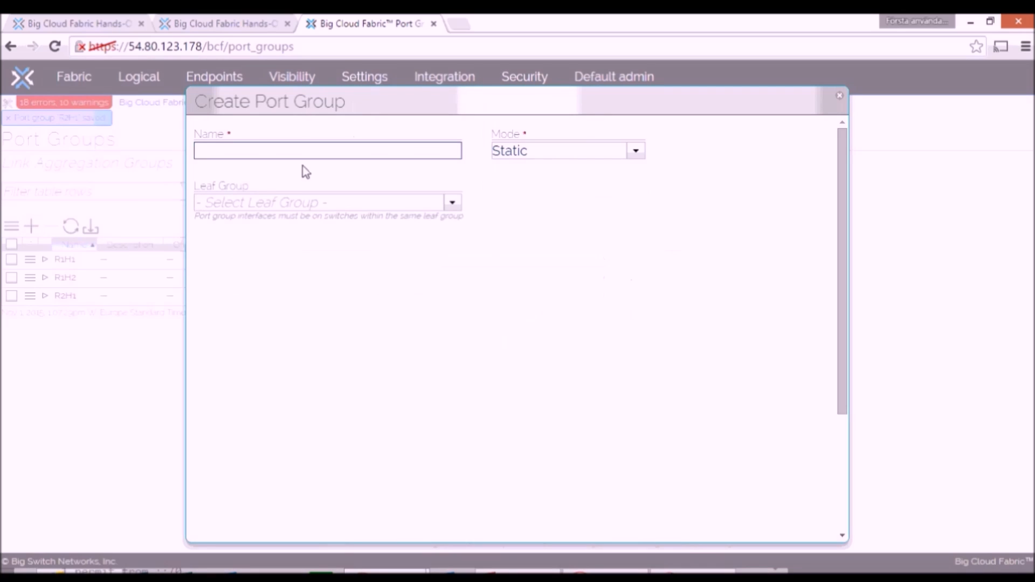
{"action": "type", "text": "R2H2"}
{"action": "left_click", "coordinate": [452, 202]}
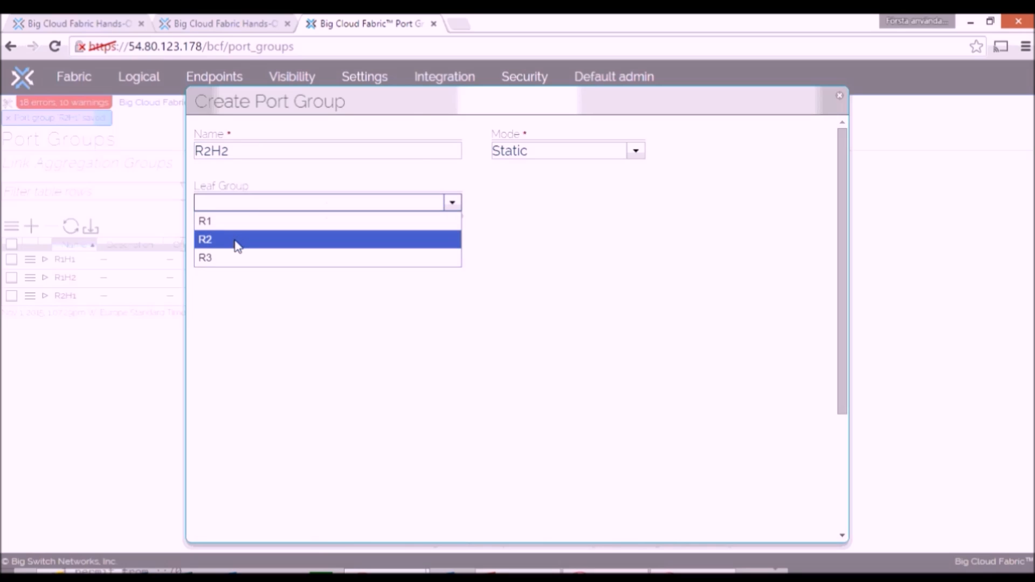
{"action": "left_click", "coordinate": [235, 245]}
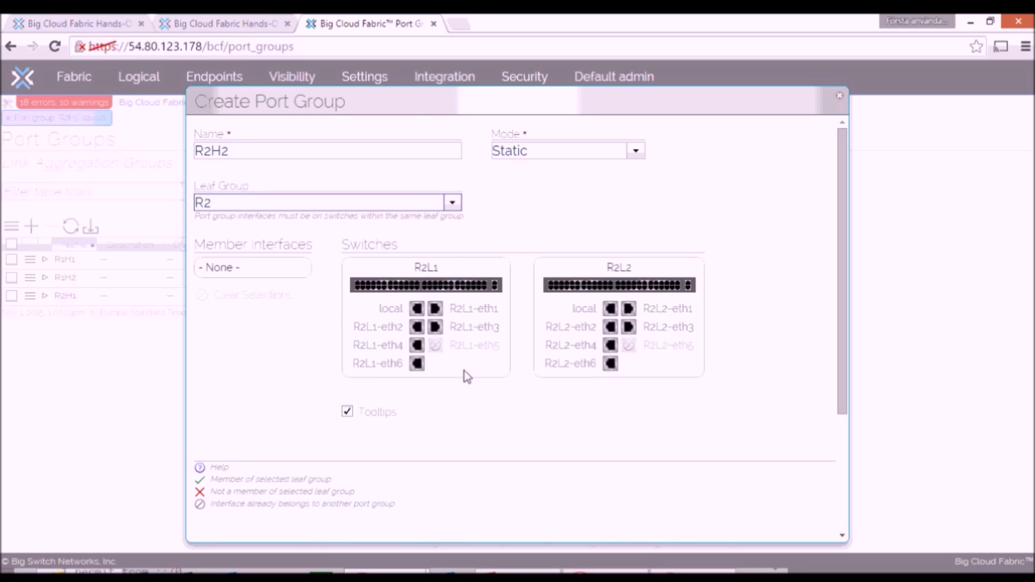
{"action": "left_click", "coordinate": [417, 363]}
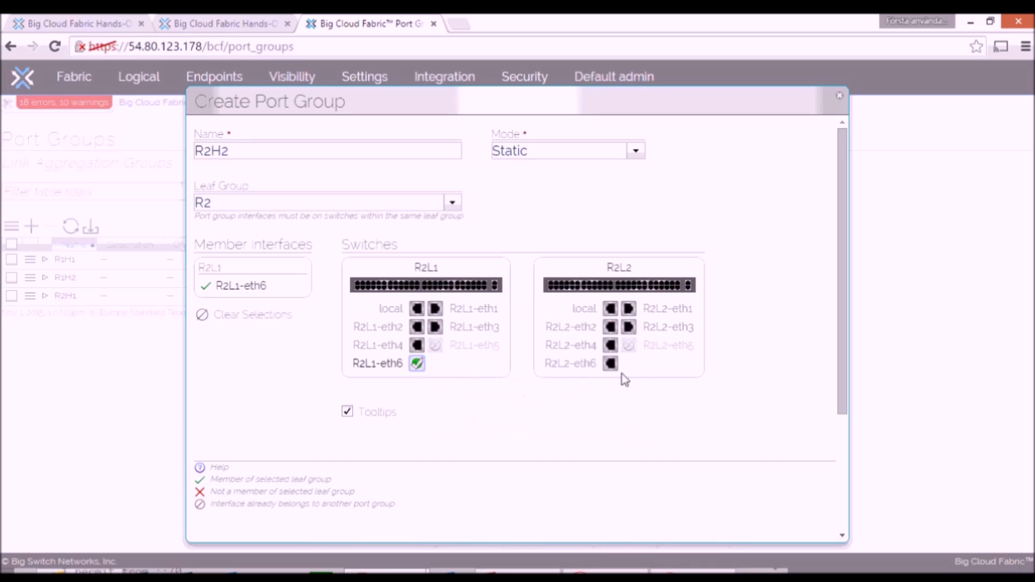
{"action": "left_click", "coordinate": [611, 363]}
{"action": "left_click_drag", "start_coordinate": [842, 305], "coordinate": [838, 467]}
{"action": "left_click", "coordinate": [798, 525]}
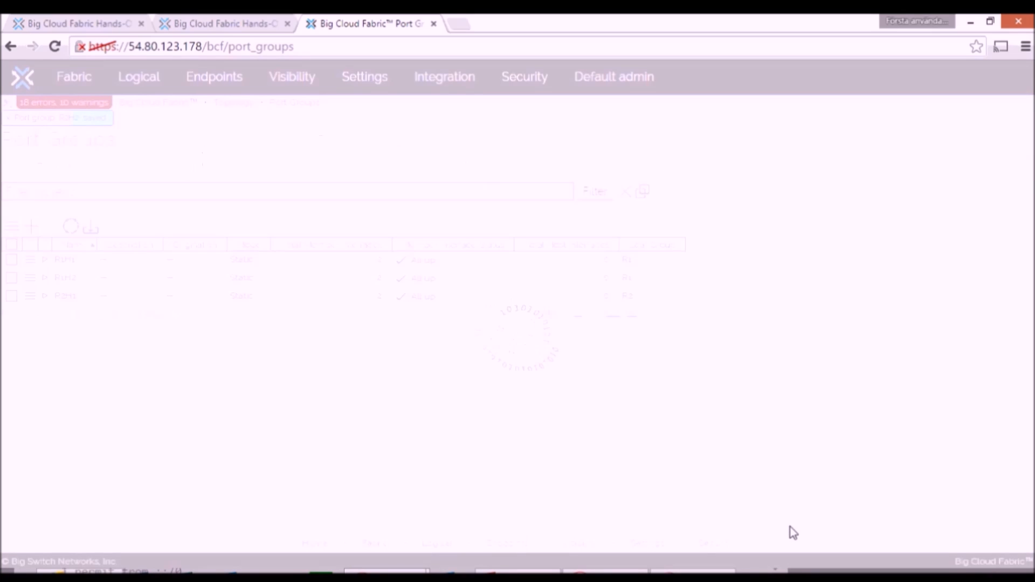
Step: Switch to the Shell In A Box controller console and run "sh run" to review the port-group entries in the running configuration
{"action": "mouse_move", "coordinate": [387, 573]}
{"action": "left_click", "coordinate": [503, 539]}
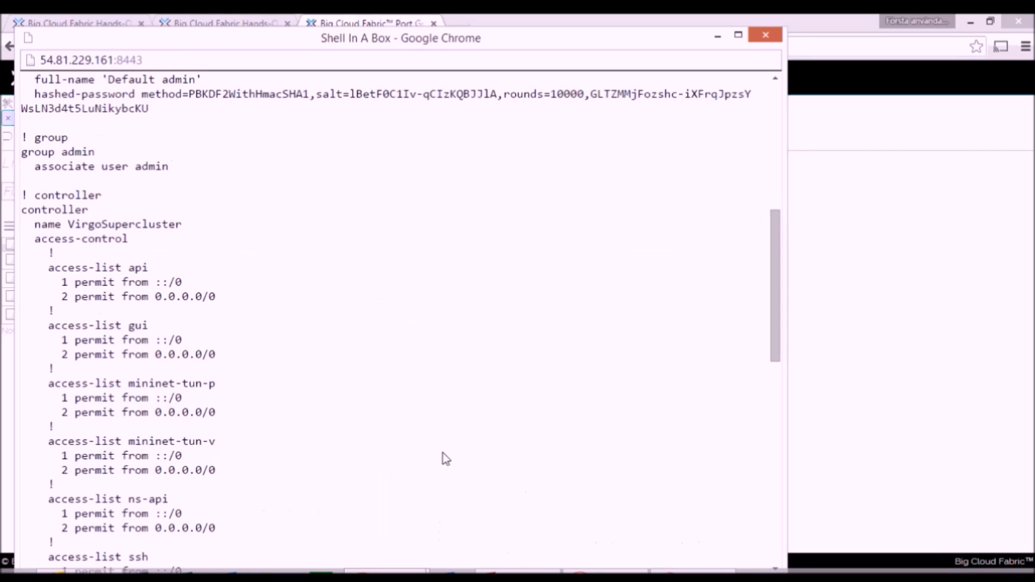
{"action": "left_click_drag", "start_coordinate": [774, 282], "coordinate": [782, 515]}
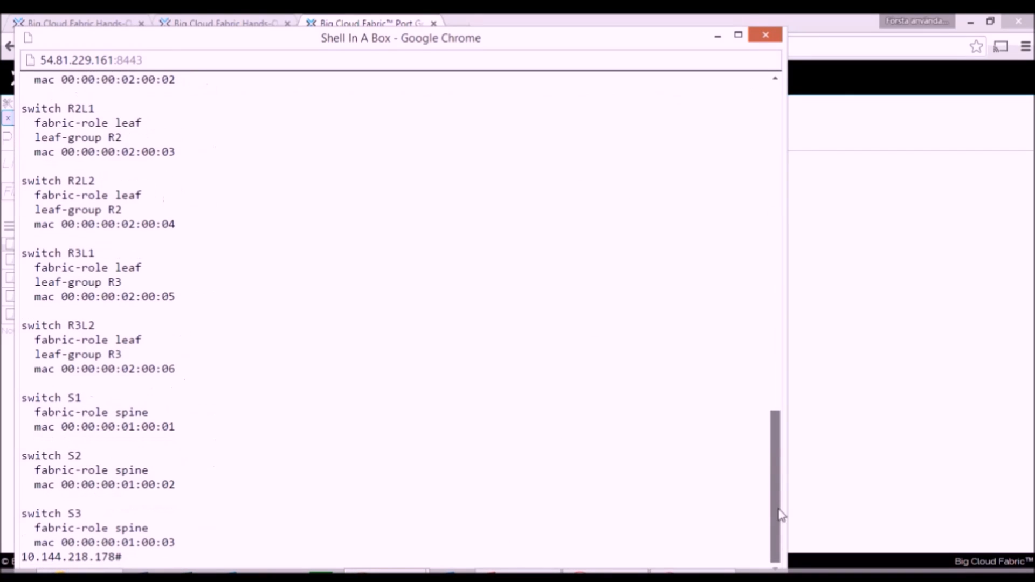
{"action": "type", "text": "sh run"}
{"action": "key", "text": "Return"}
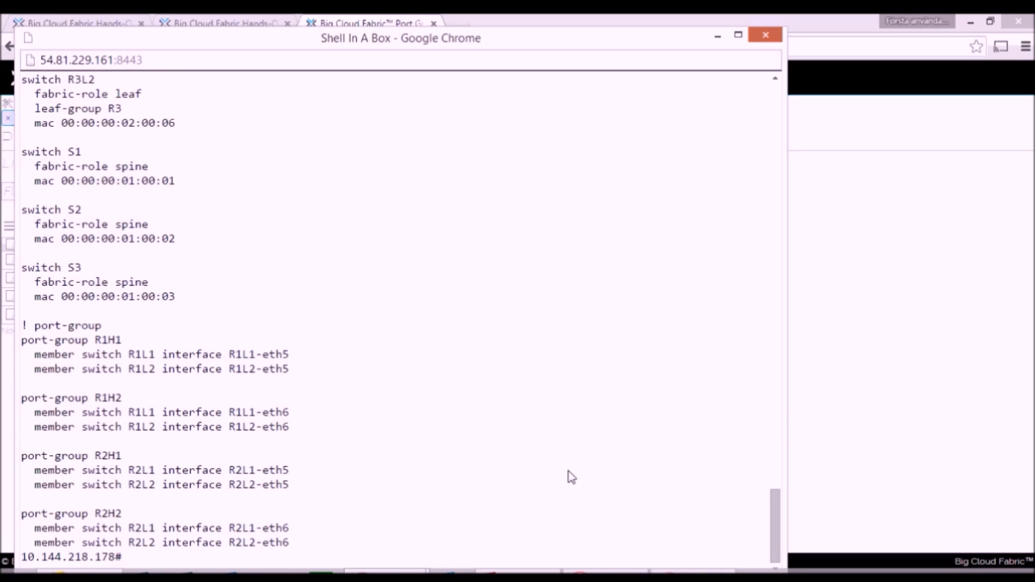
Step: Return to Big Cloud Fabric, create a tenant named Dell and open that tenant's page
{"action": "left_click", "coordinate": [897, 236]}
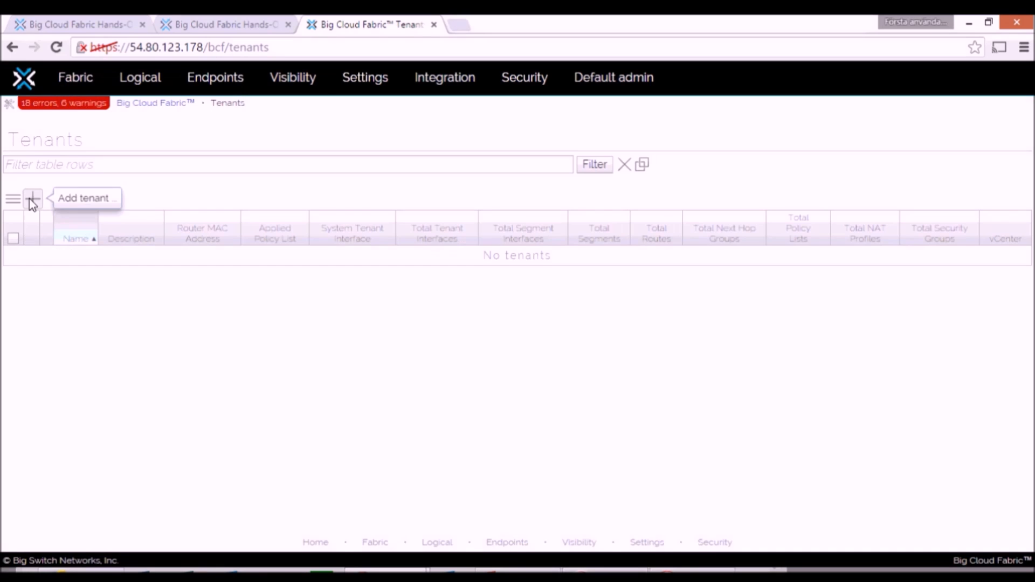
{"action": "left_click", "coordinate": [30, 200]}
{"action": "type", "text": "Dell"}
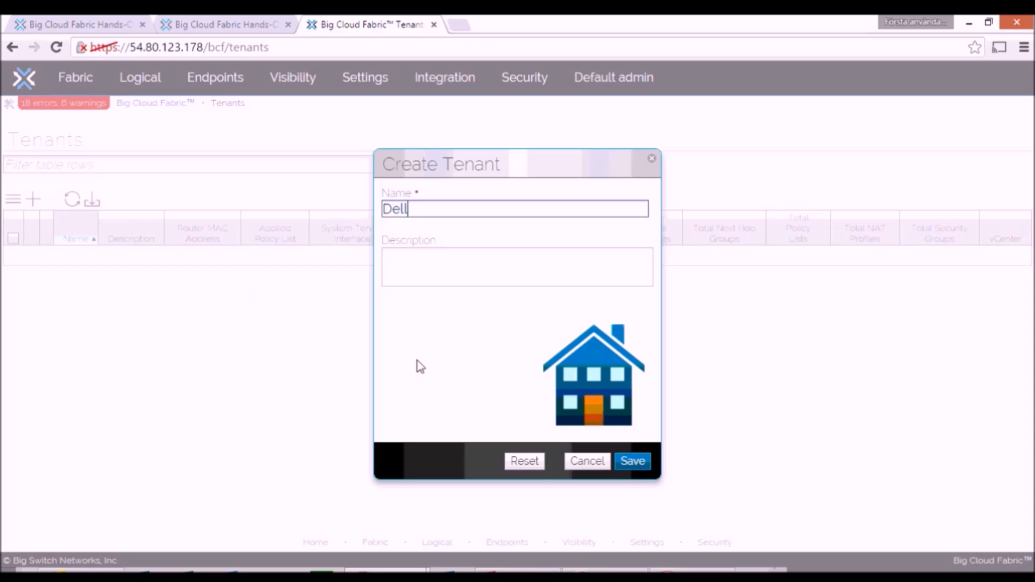
{"action": "left_click", "coordinate": [632, 461]}
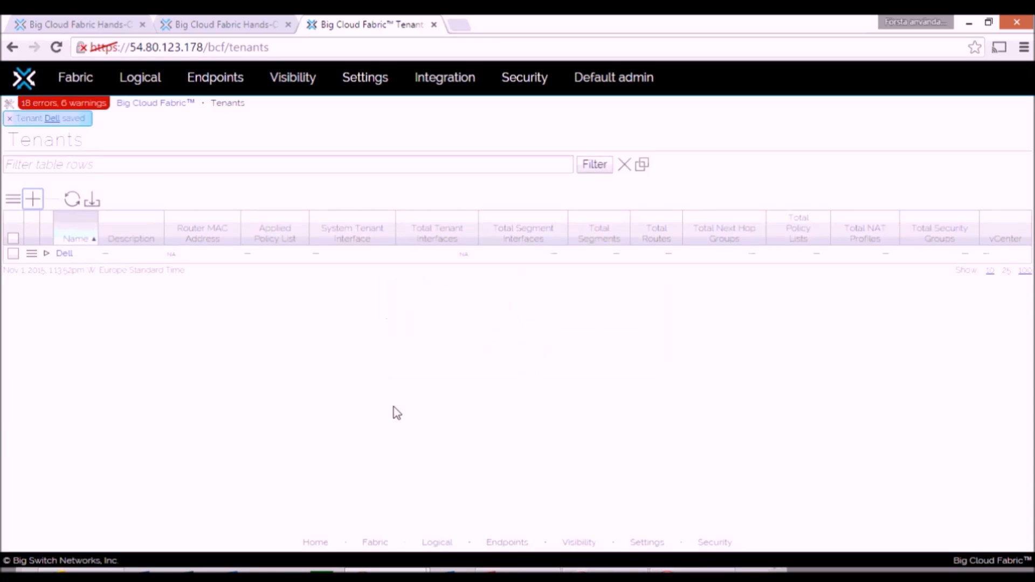
{"action": "left_click", "coordinate": [62, 254]}
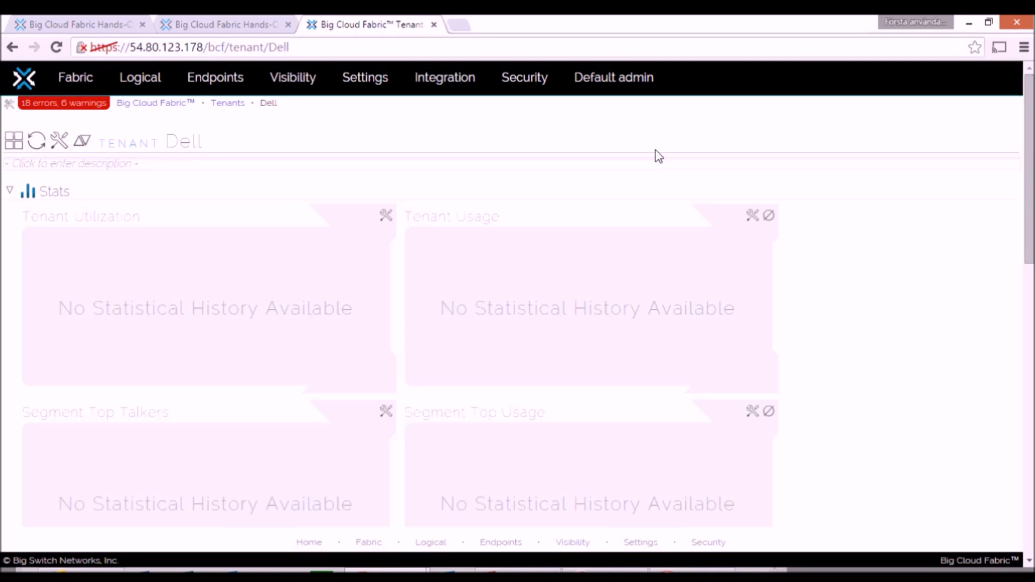
Step: Create a logical segment named Dell_IT in the Dell tenant and save it
{"action": "mouse_move", "coordinate": [138, 71]}
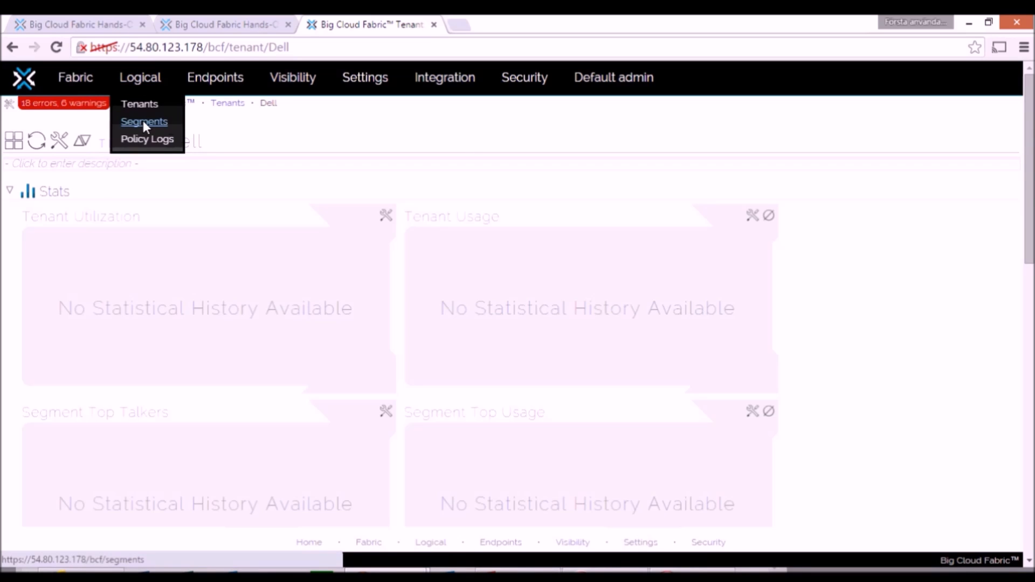
{"action": "left_click_drag", "start_coordinate": [1030, 142], "coordinate": [1033, 411]}
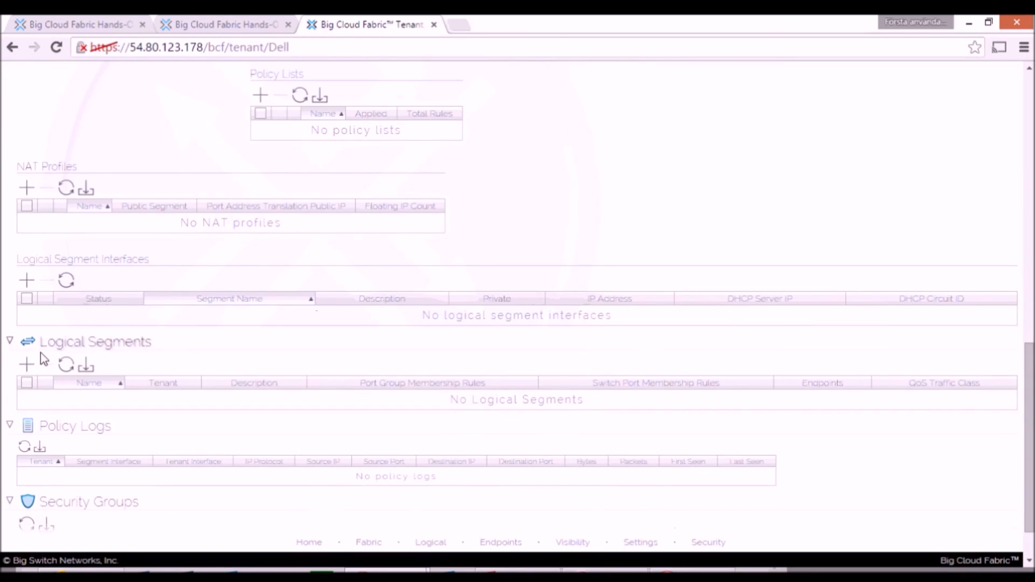
{"action": "left_click", "coordinate": [26, 365]}
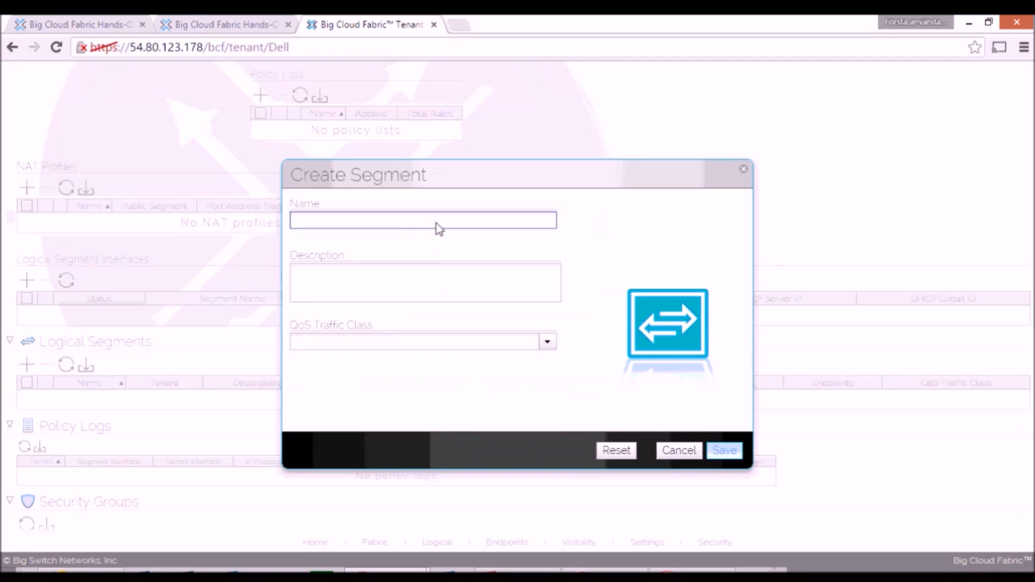
{"action": "type", "text": "Dell"}
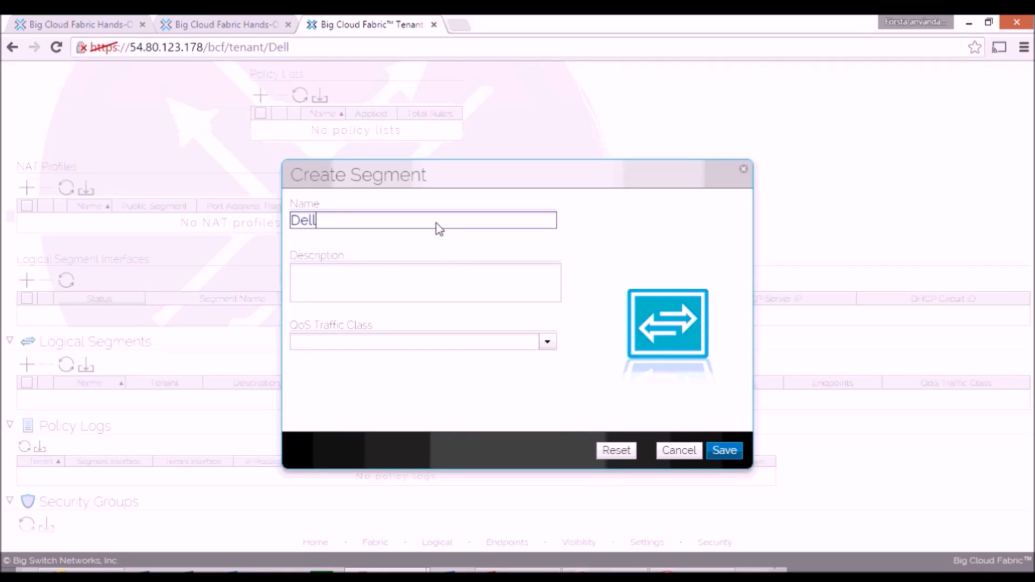
{"action": "type", "text": "_IT"}
{"action": "left_click", "coordinate": [725, 451]}
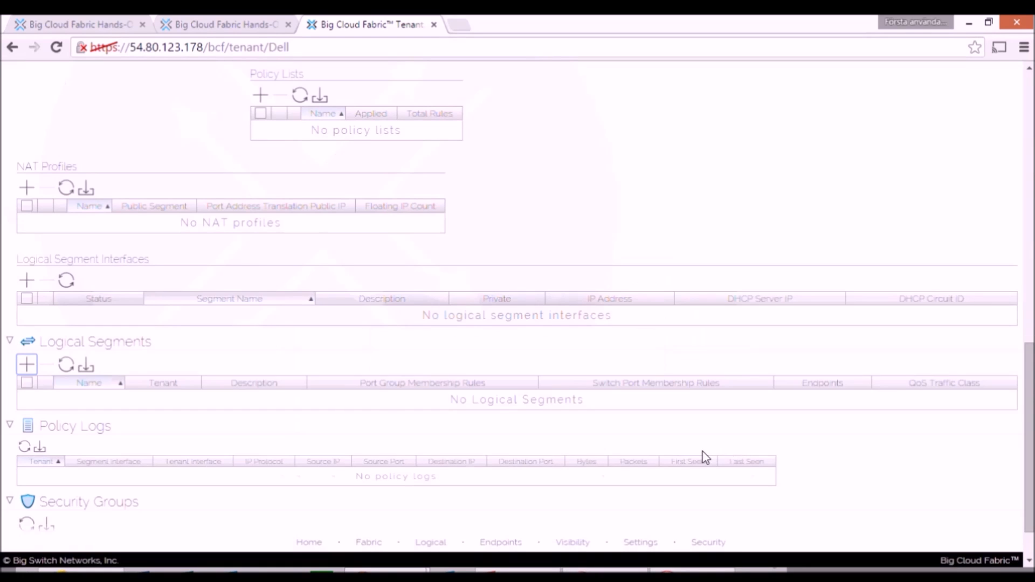
Step: Add a second logical segment named Dell_Finance to the Dell tenant and save it
{"action": "left_click", "coordinate": [28, 367]}
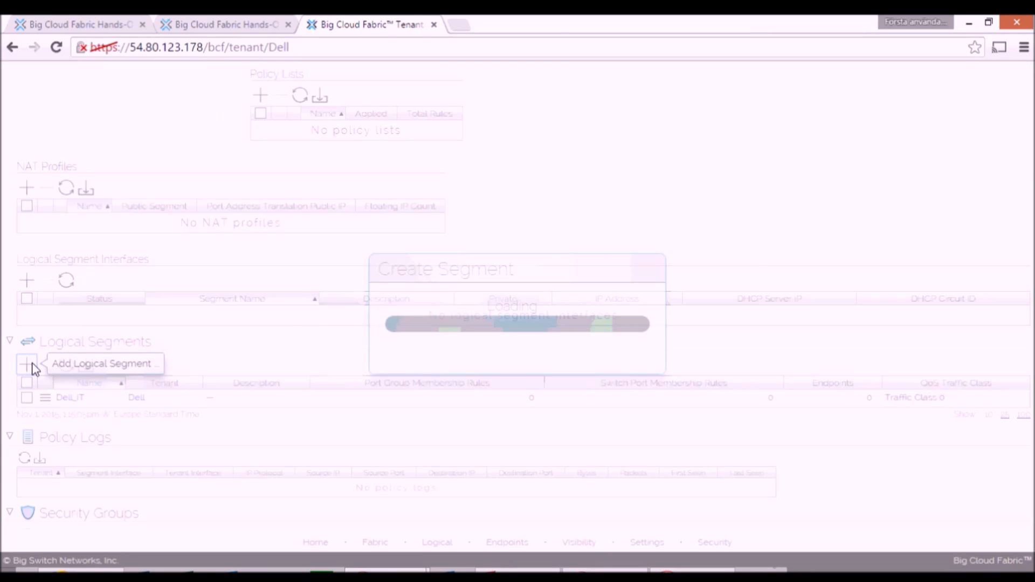
{"action": "type", "text": "Dell"}
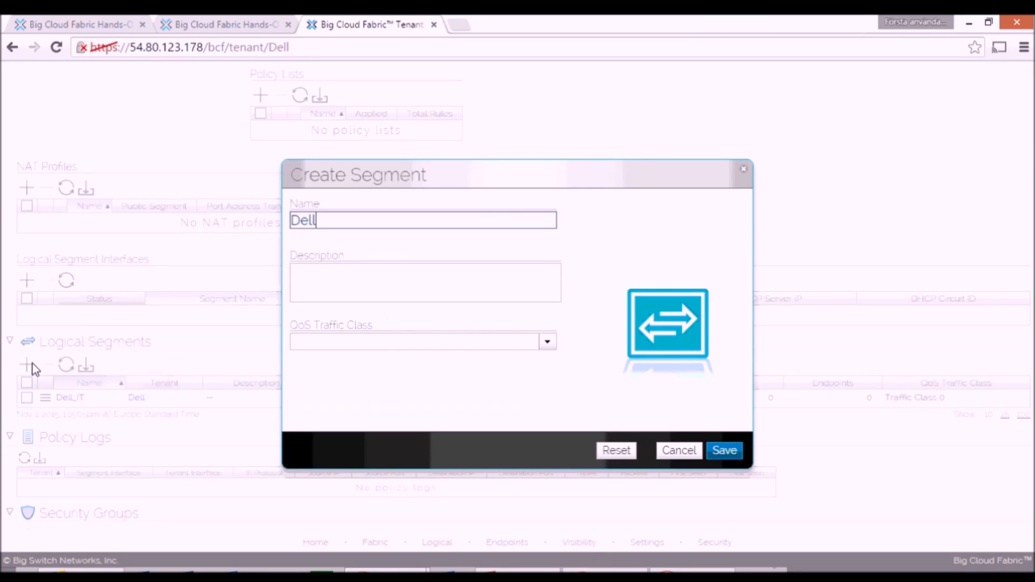
{"action": "type", "text": "_Finance"}
{"action": "left_click", "coordinate": [708, 450]}
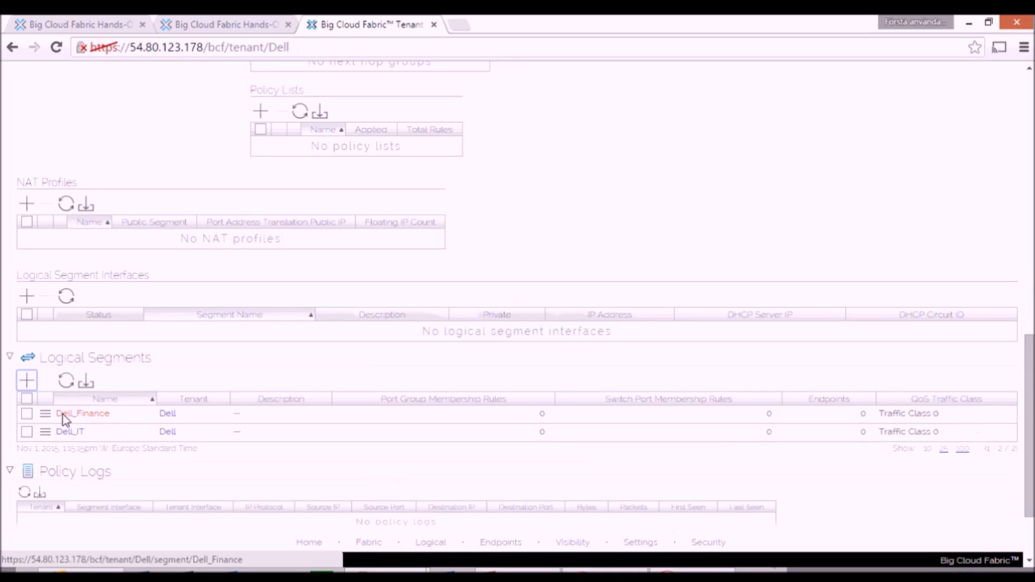
Step: Open the Dell_Finance segment and add an untagged port group membership rule for port group R2H1
{"action": "left_click", "coordinate": [49, 414]}
{"action": "left_click", "coordinate": [99, 399]}
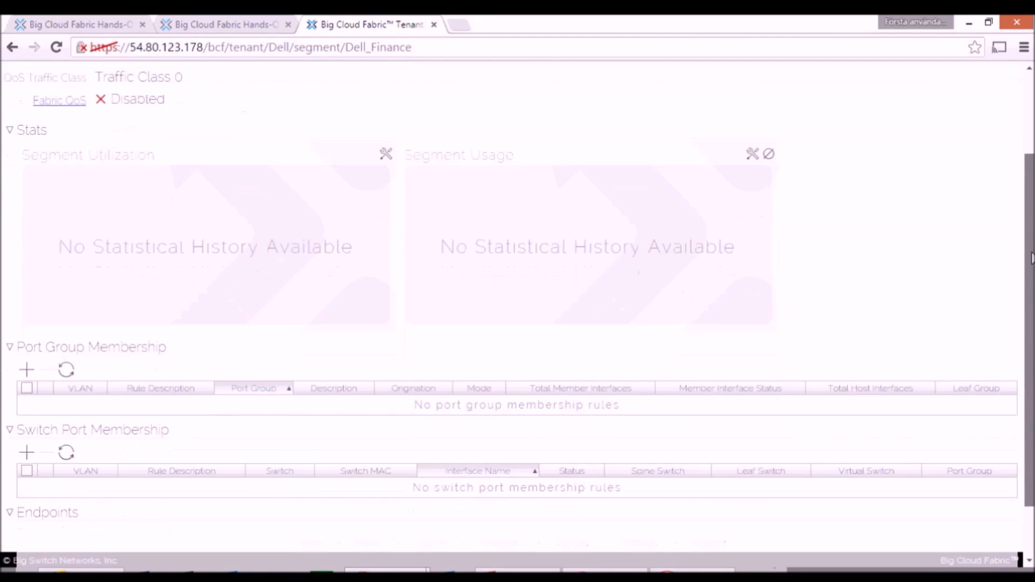
{"action": "left_click", "coordinate": [25, 370]}
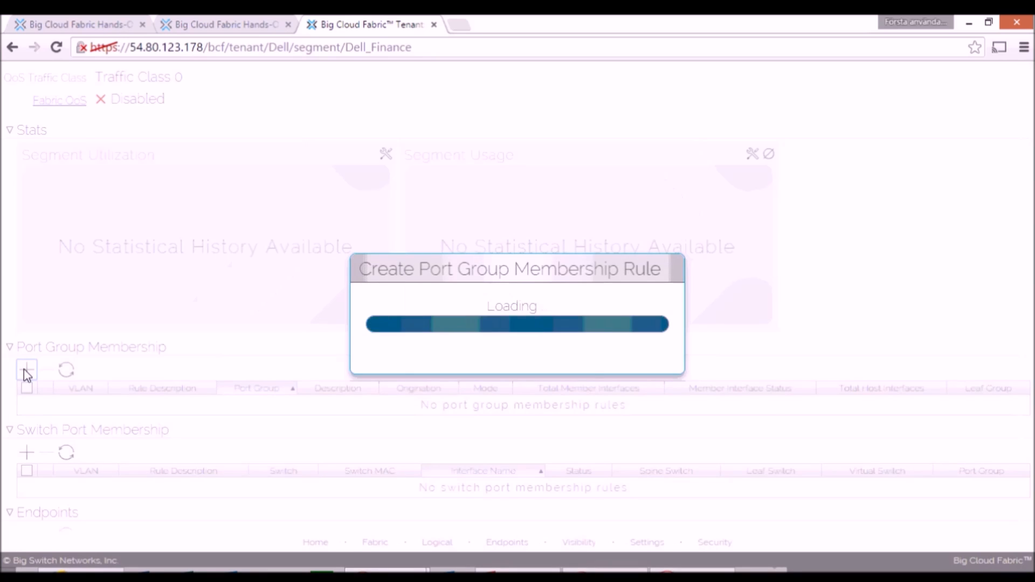
{"action": "left_click", "coordinate": [589, 214]}
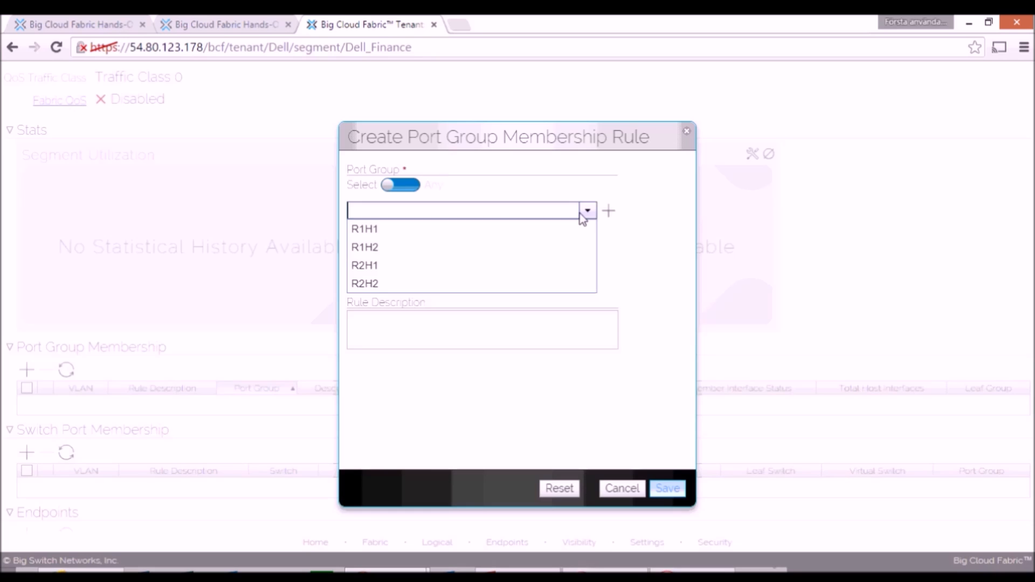
{"action": "left_click", "coordinate": [371, 272]}
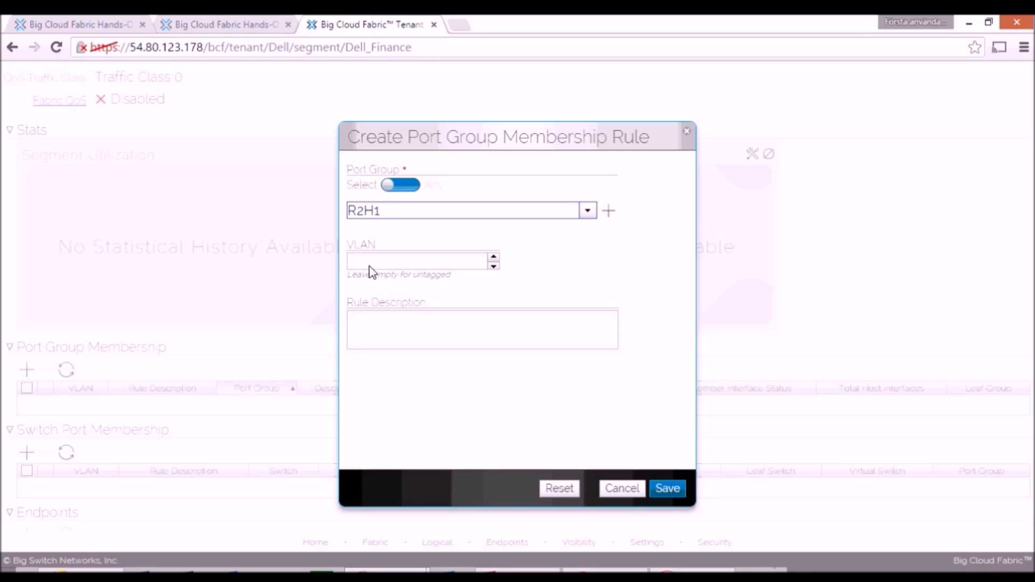
{"action": "left_click", "coordinate": [667, 489]}
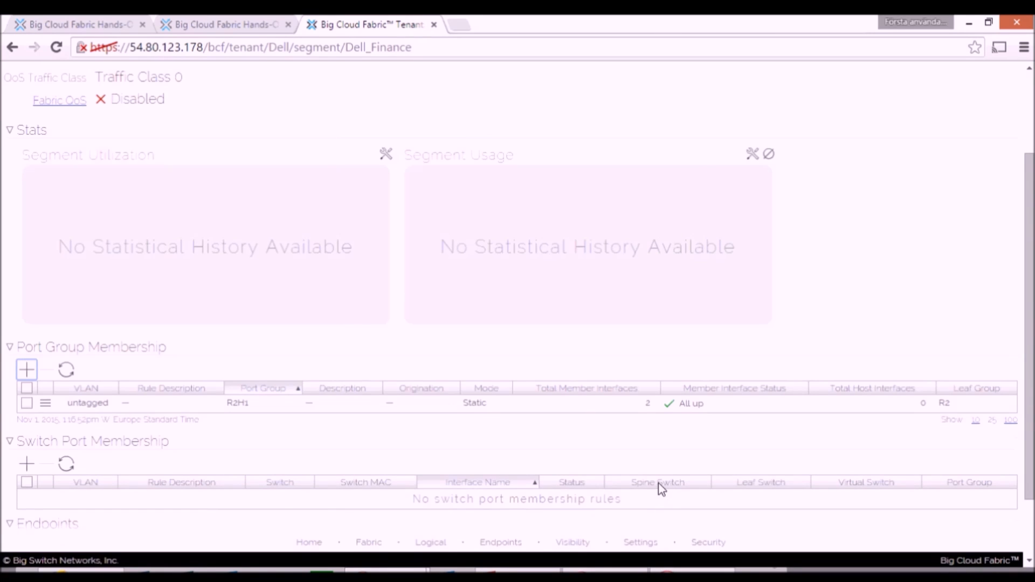
Step: Open the Dell_IT segment from the list of segments and add an untagged port group membership rule for R1H1
{"action": "left_click_drag", "start_coordinate": [1030, 344], "coordinate": [1027, 251]}
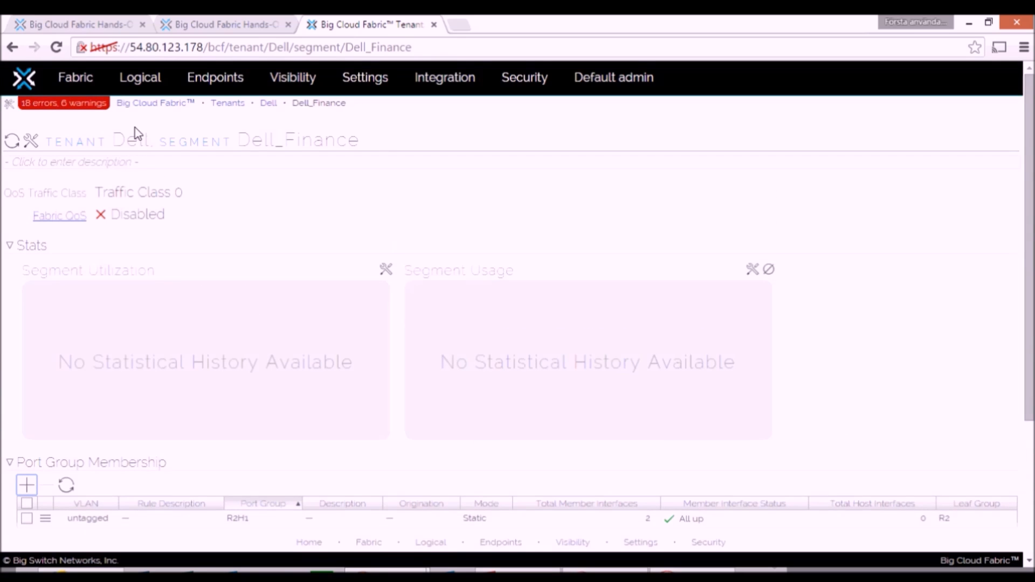
{"action": "mouse_move", "coordinate": [124, 81]}
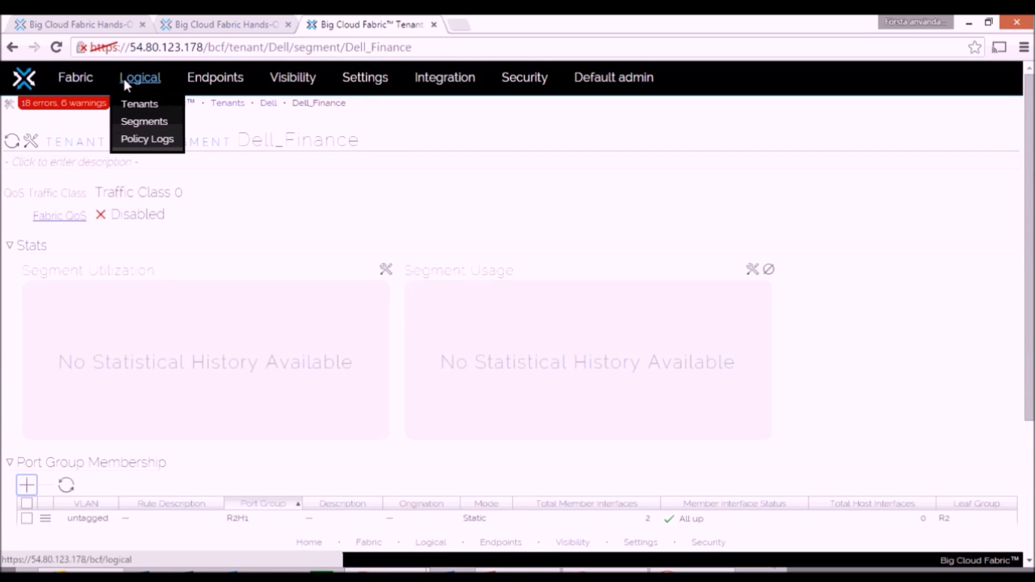
{"action": "left_click", "coordinate": [130, 119]}
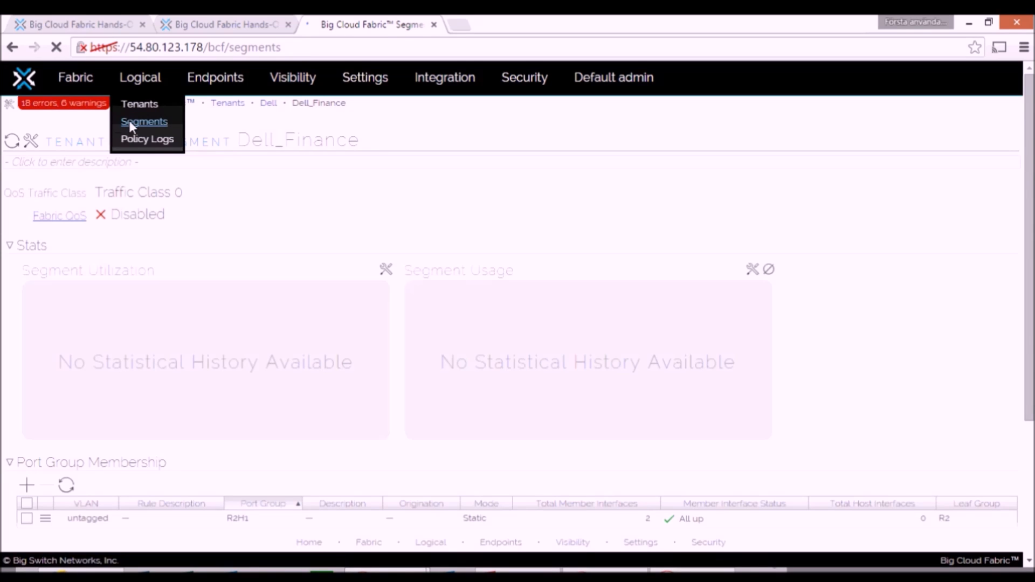
{"action": "left_click", "coordinate": [56, 251]}
{"action": "left_click", "coordinate": [28, 484]}
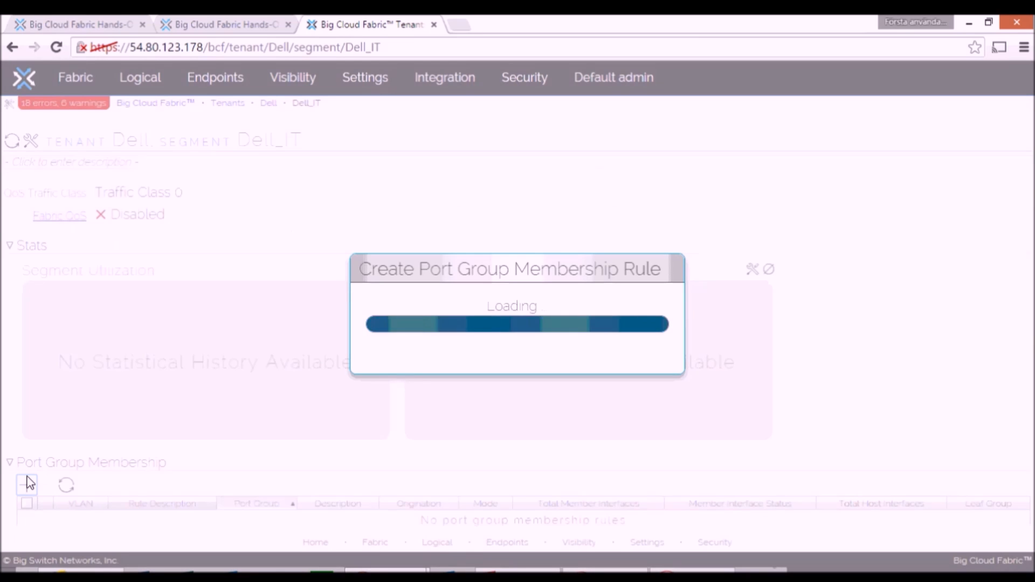
{"action": "left_click", "coordinate": [588, 211]}
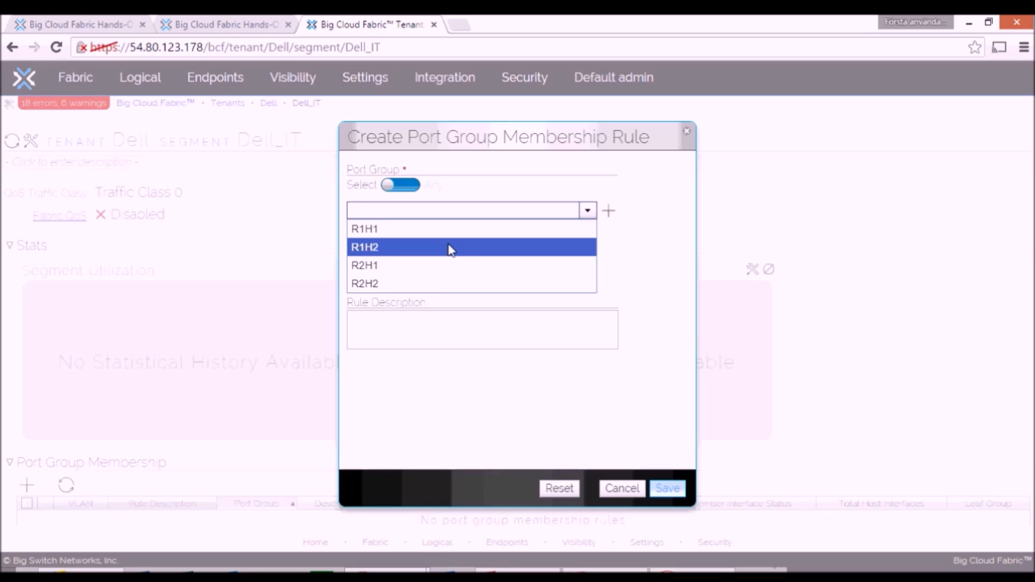
{"action": "left_click", "coordinate": [388, 230]}
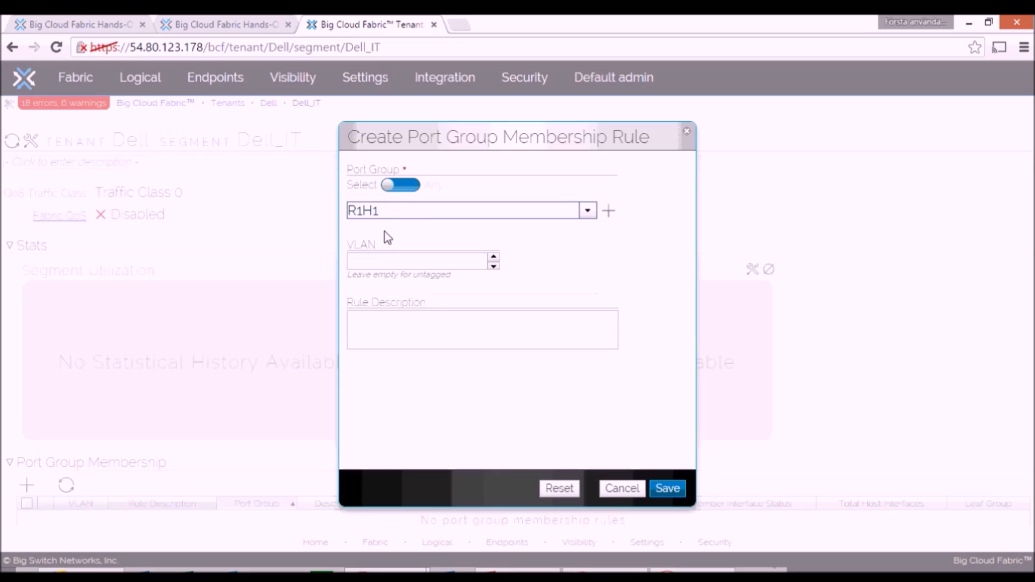
{"action": "left_click", "coordinate": [668, 488]}
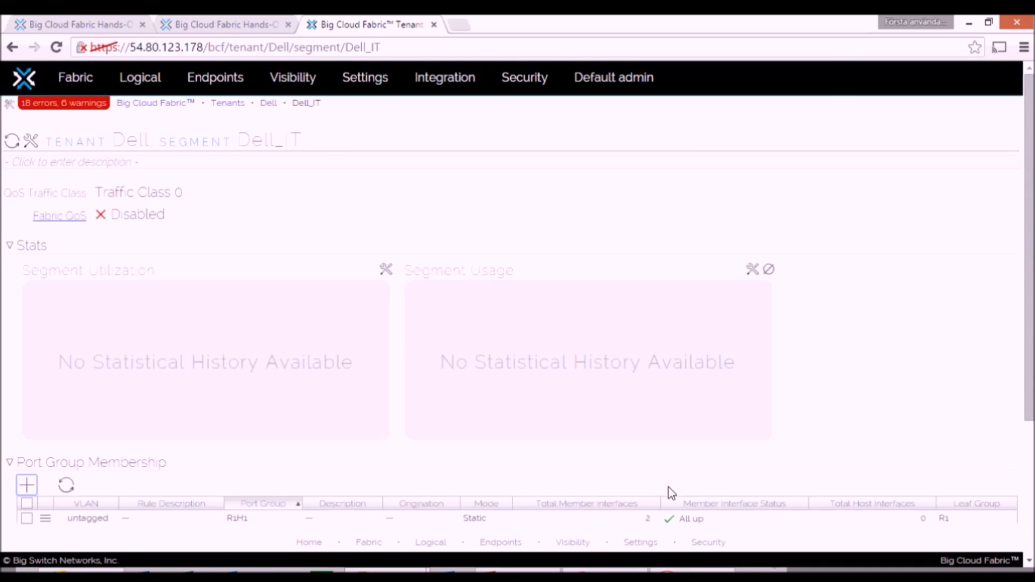
Step: Add another untagged port group membership rule to the Dell_IT segment, using port group R1H2
{"action": "left_click", "coordinate": [25, 486]}
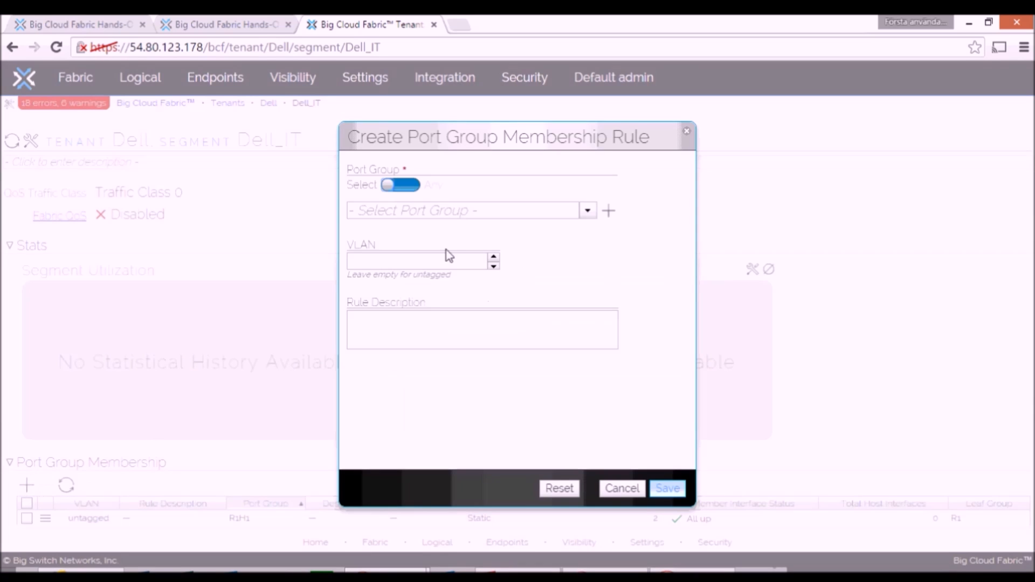
{"action": "left_click", "coordinate": [588, 210]}
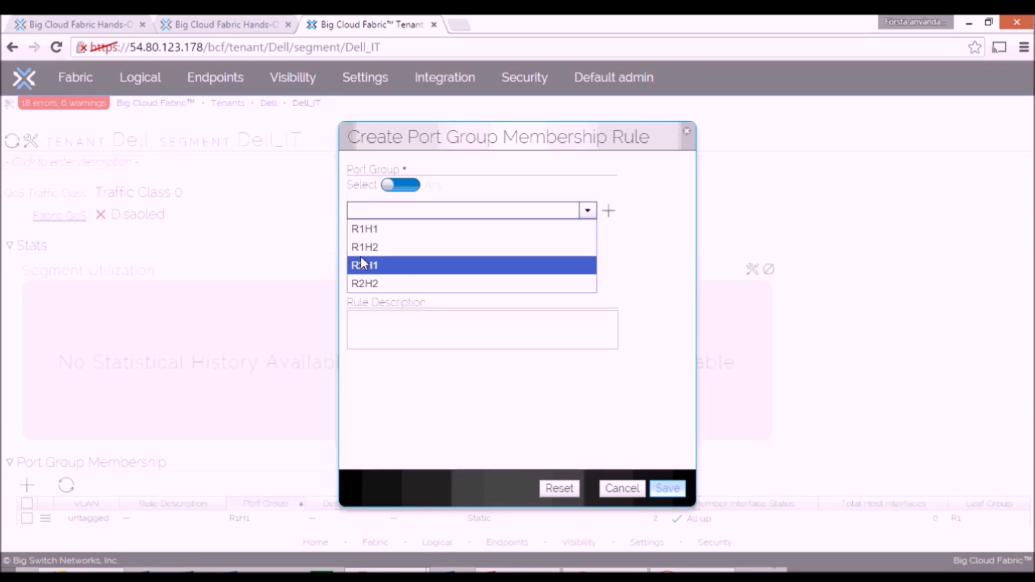
{"action": "left_click", "coordinate": [381, 248]}
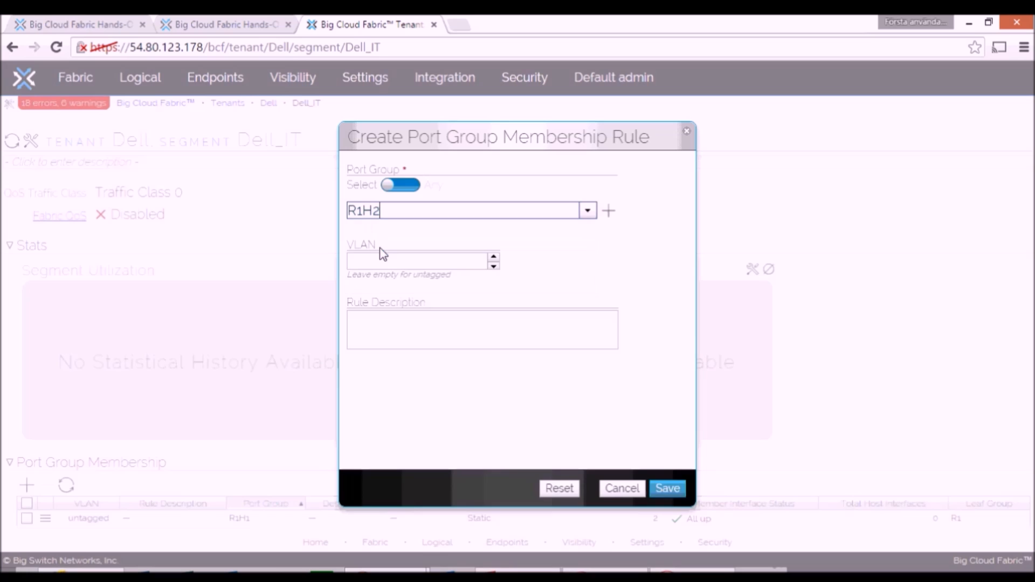
{"action": "left_click", "coordinate": [667, 489]}
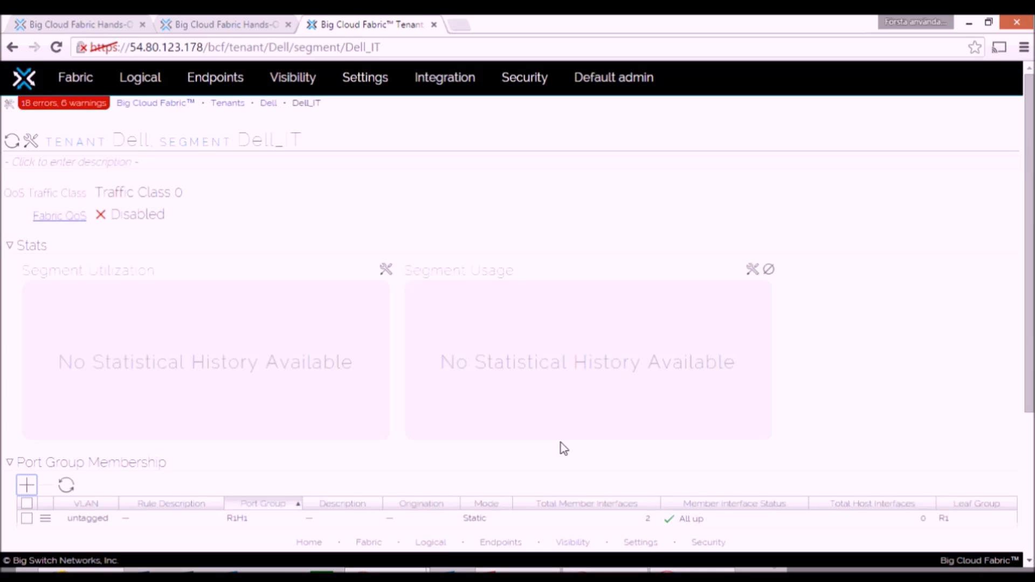
Step: Switch to the Big Switch Labs topology, open host R1H1's CLI, ping 10.0.0.3 and stop the ping after a few replies
{"action": "left_click", "coordinate": [200, 24]}
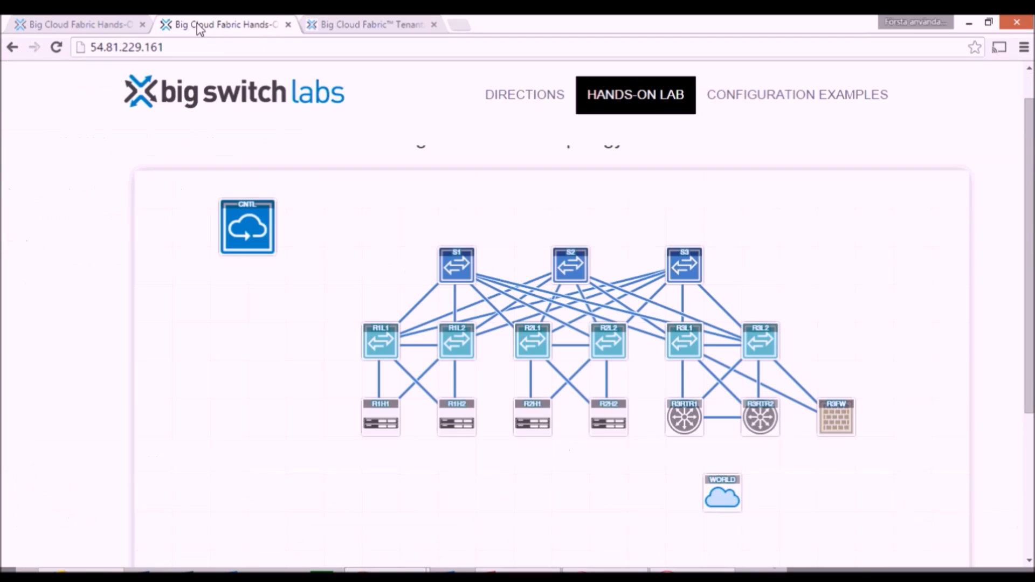
{"action": "left_click", "coordinate": [379, 423]}
{"action": "left_click", "coordinate": [406, 433]}
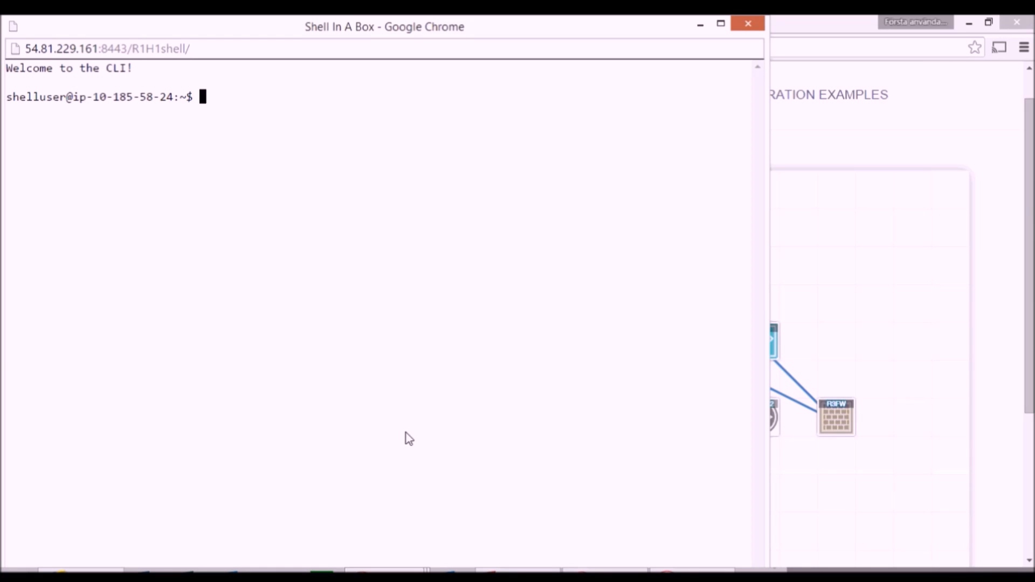
{"action": "type", "text": "ping 10.0."}
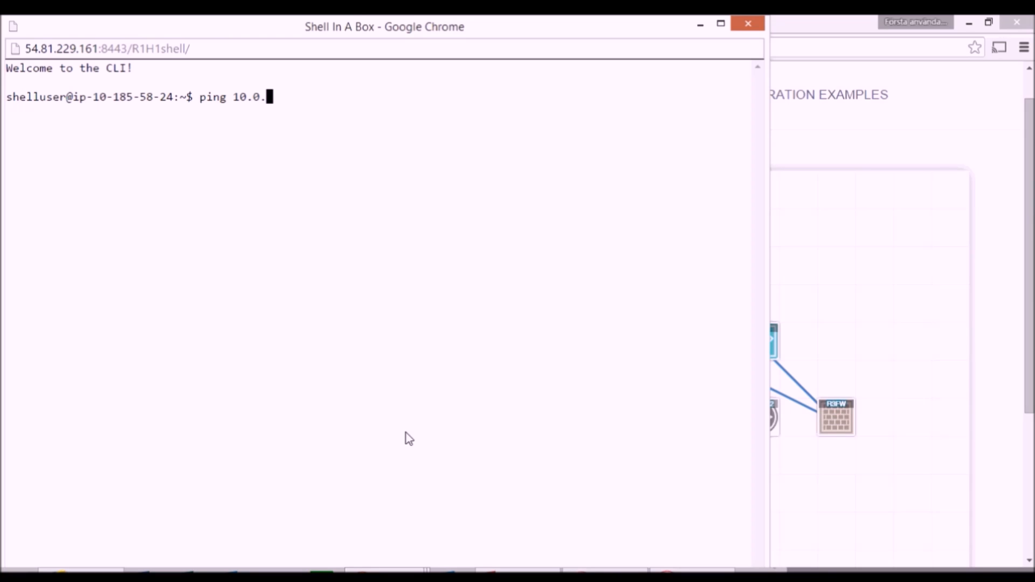
{"action": "type", "text": "0.3"}
{"action": "key", "text": "Return"}
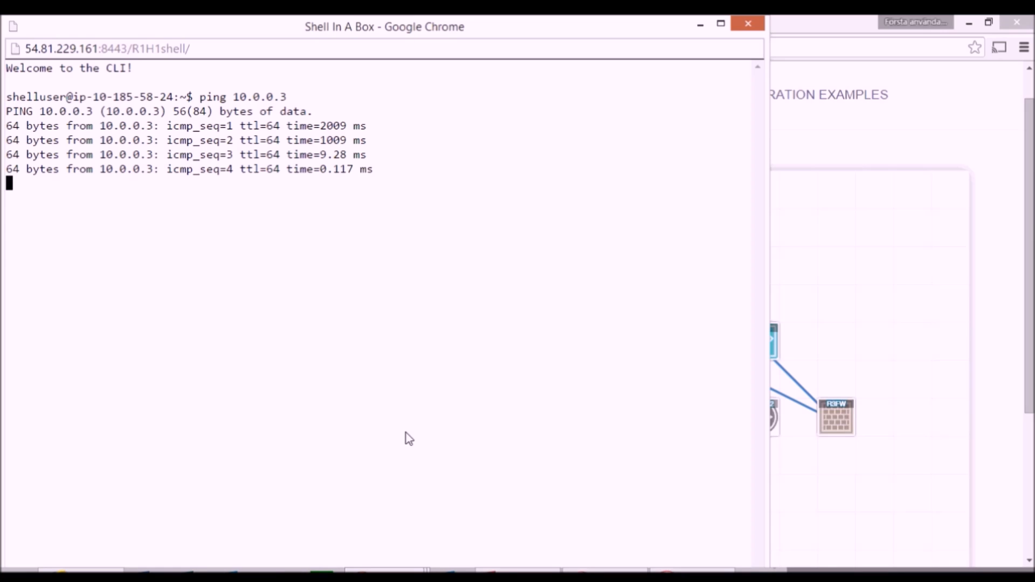
{"action": "key", "text": "ctrl+c"}
Step: Ping 10.0.1.2 from host R1H1 to test connectivity to the other segment
{"action": "type", "text": "pi"}
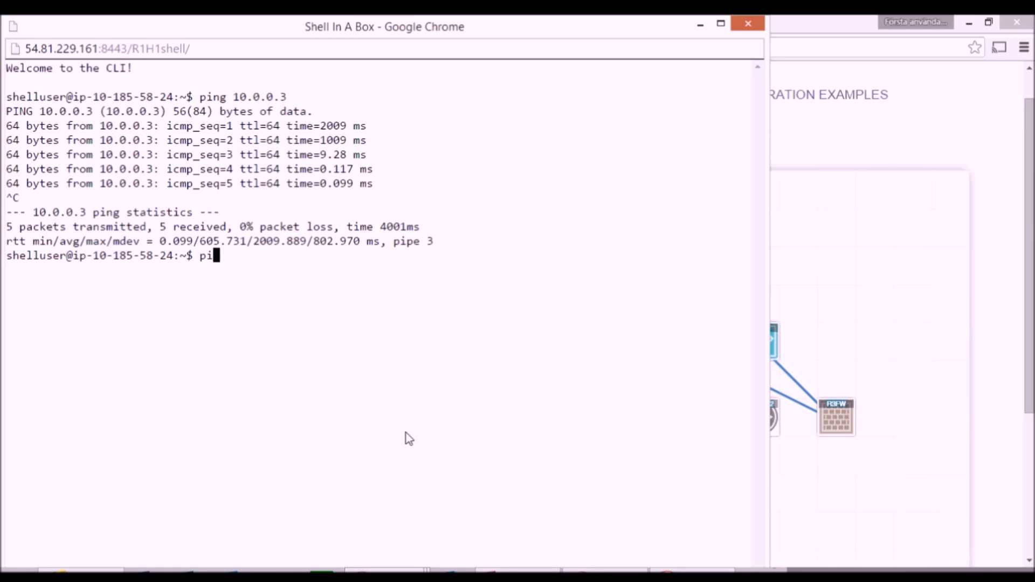
{"action": "type", "text": "ng 10.0.1.2"}
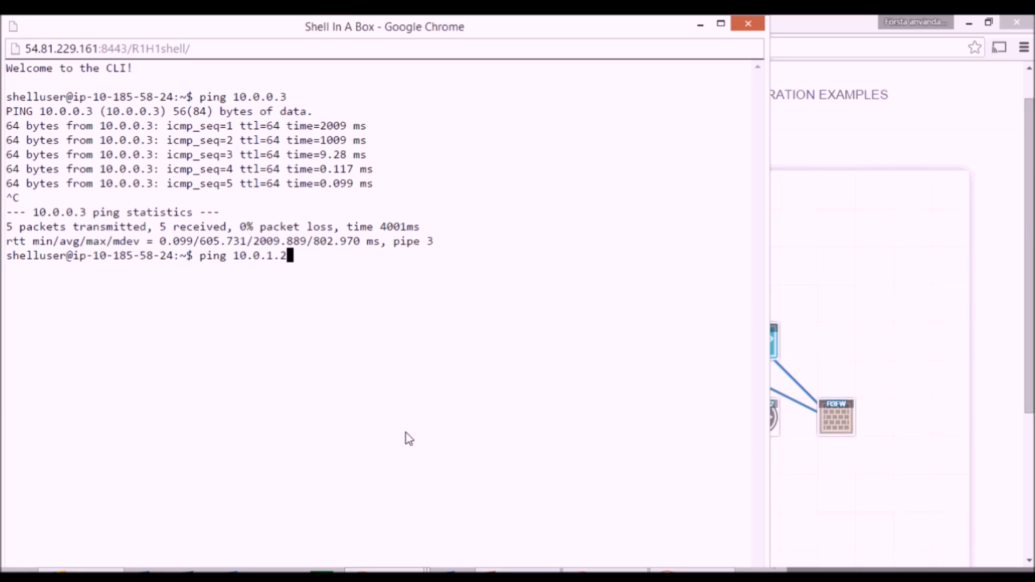
{"action": "key", "text": "Return"}
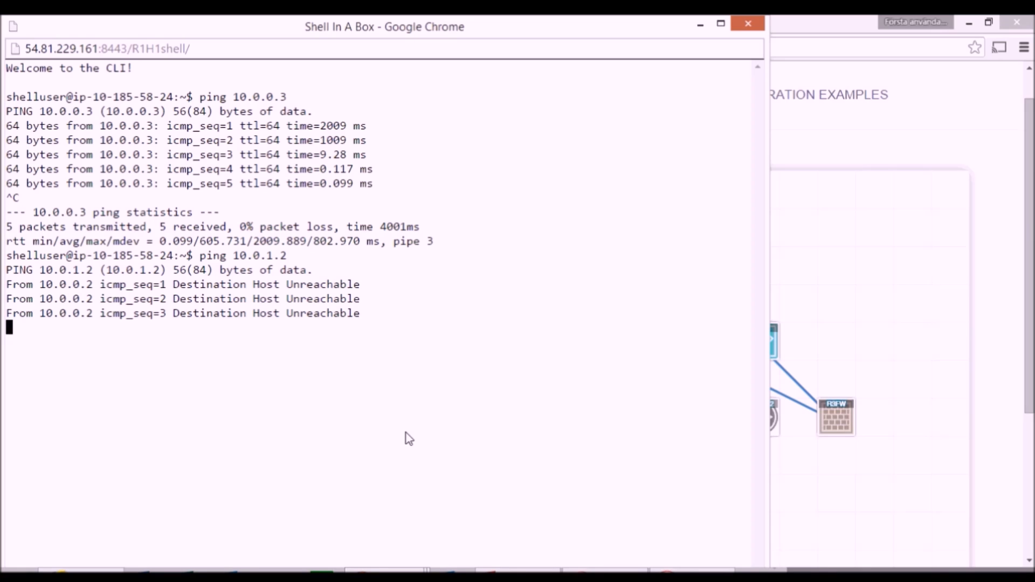
Step: Return to the lab topology, open host R2H1's CLI and ping 10.0.0.2 to test connectivity to the IT segment
{"action": "left_click", "coordinate": [800, 216]}
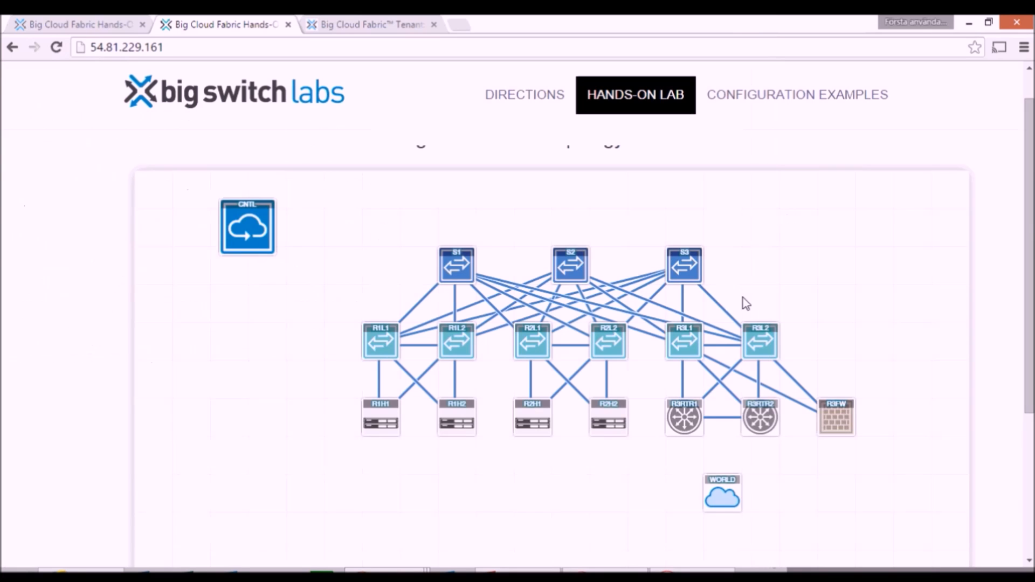
{"action": "left_click", "coordinate": [532, 428]}
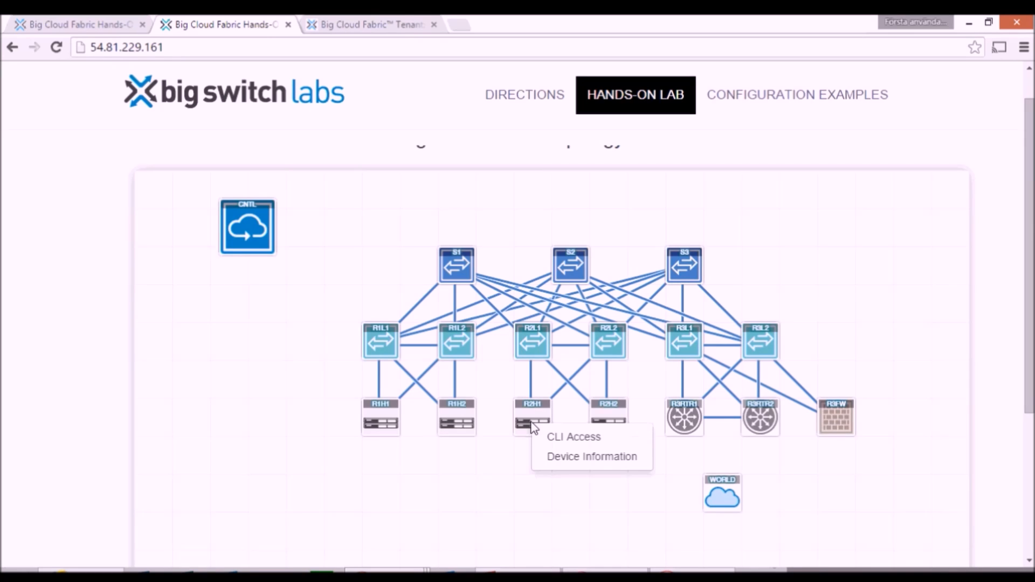
{"action": "left_click", "coordinate": [601, 440]}
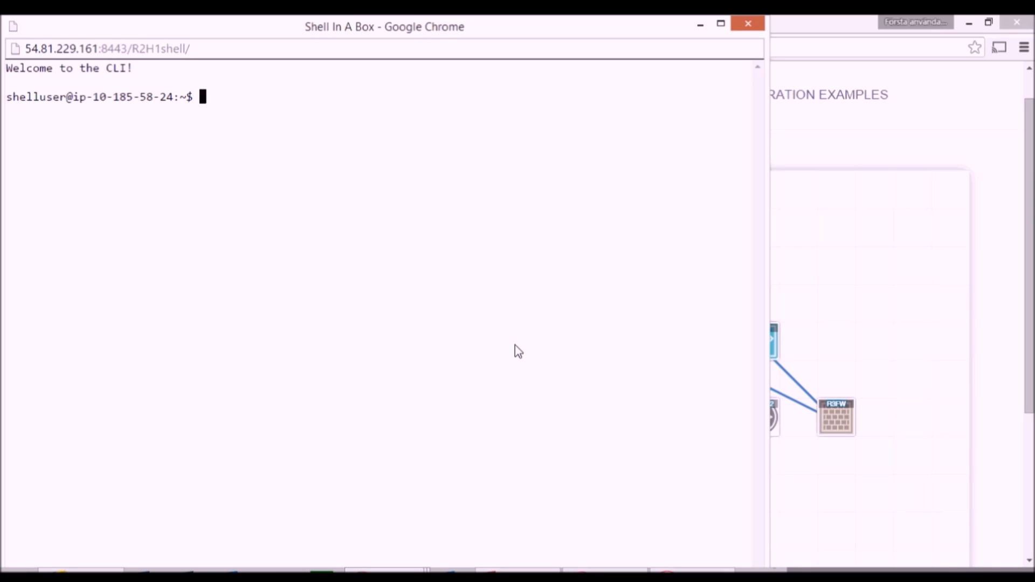
{"action": "type", "text": "ping 10.0.0."}
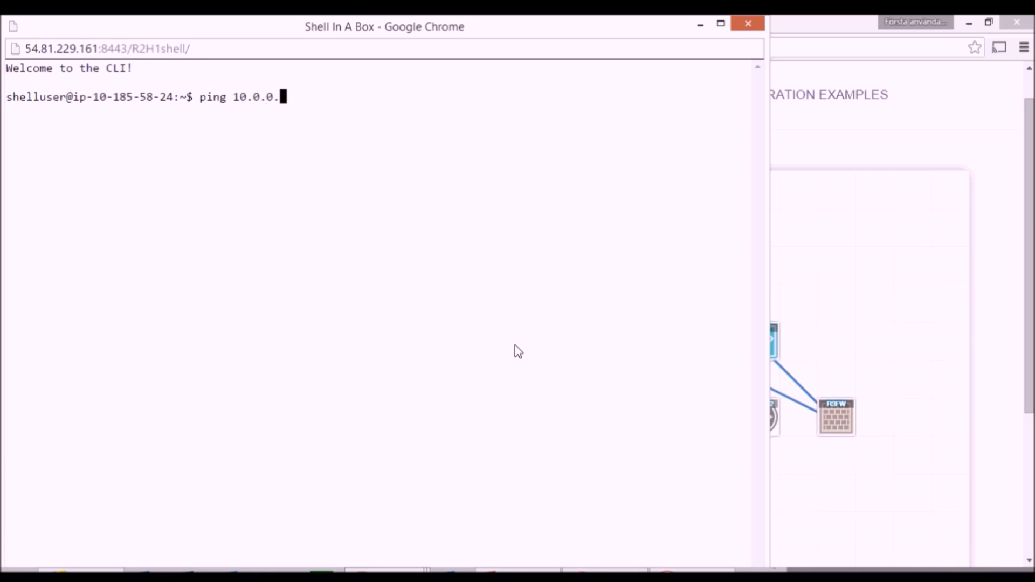
{"action": "type", "text": "2"}
{"action": "key", "text": "Return"}
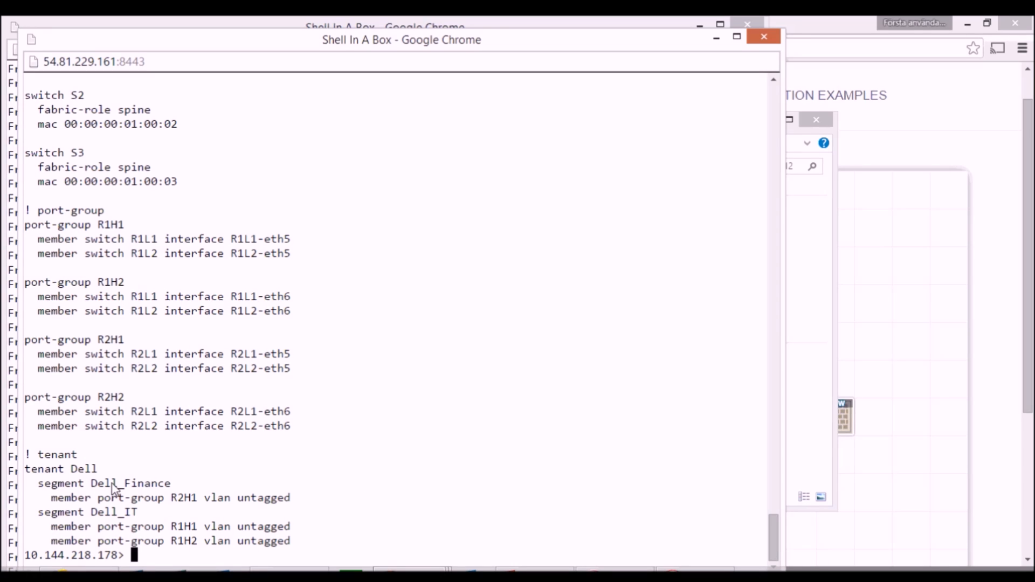
Step: Examine the Dell tenant's segments and their port group members in the controller CLI's configuration output
{"action": "left_click_drag", "start_coordinate": [24, 471], "coordinate": [307, 549]}
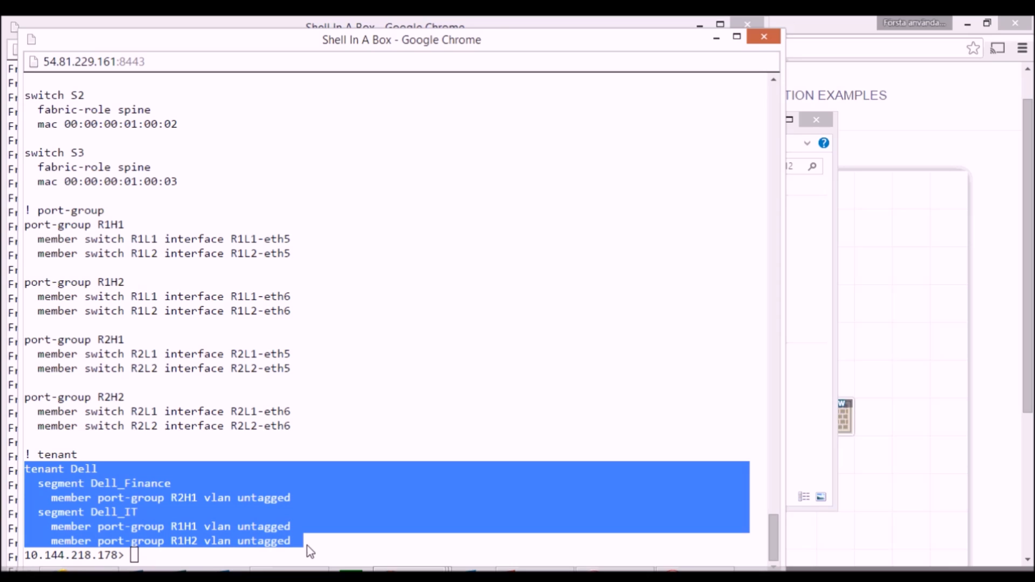
{"action": "left_click", "coordinate": [232, 556]}
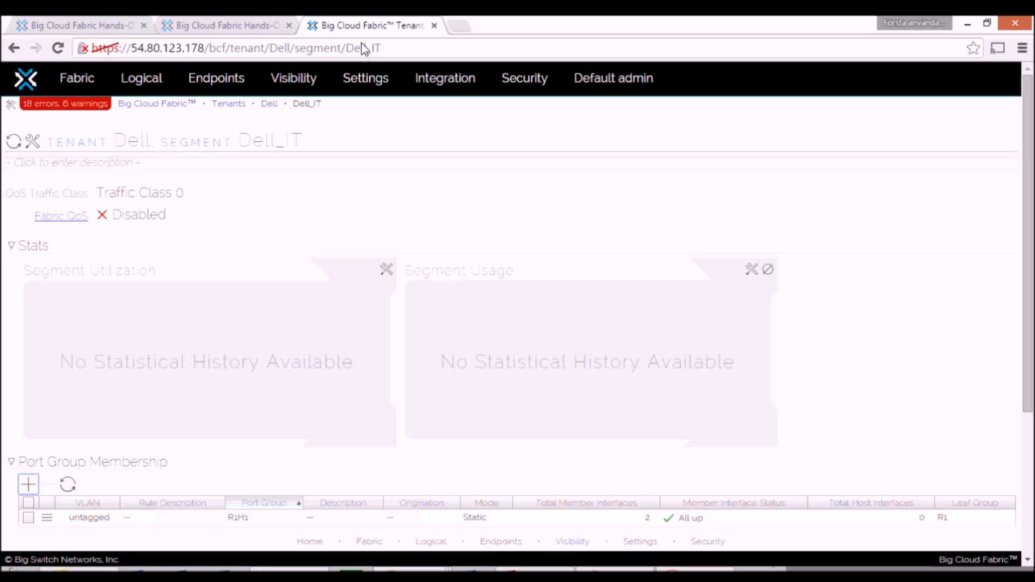
Step: Switch to the Big Cloud Fabric web interface and open the Dell tenant at its logical segment interfaces
{"action": "mouse_move", "coordinate": [137, 78]}
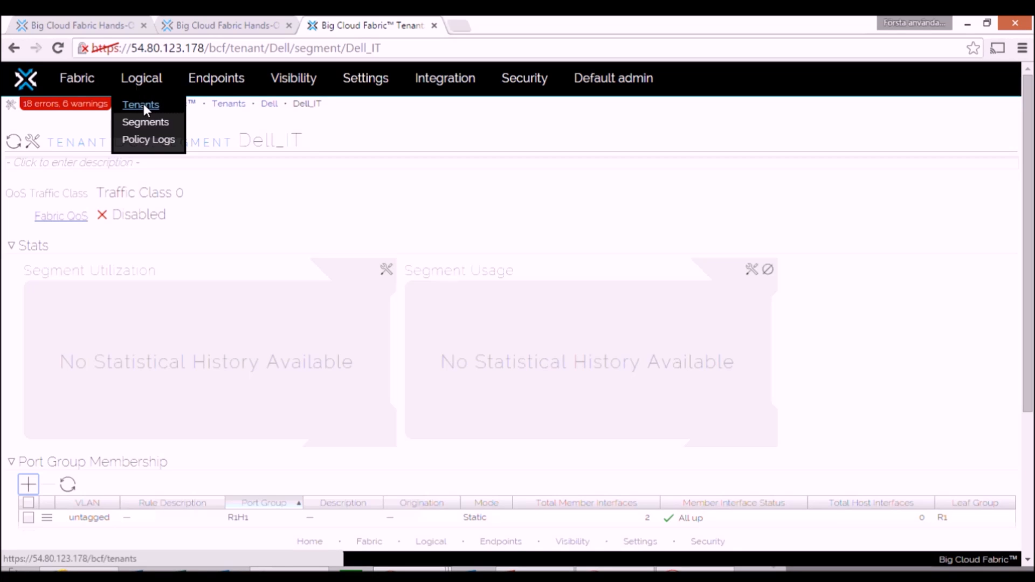
{"action": "left_click", "coordinate": [144, 105]}
{"action": "left_click", "coordinate": [65, 257]}
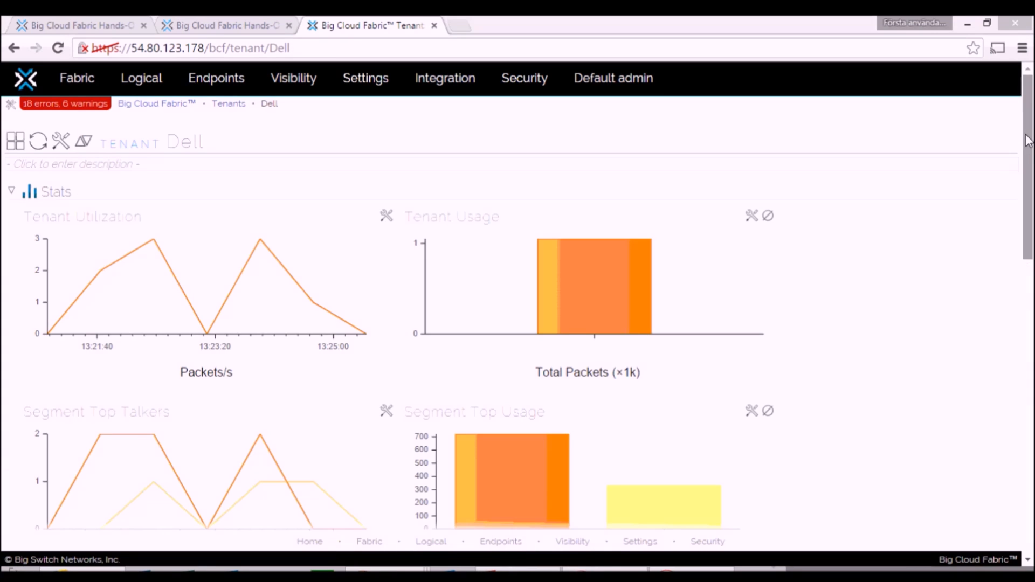
{"action": "left_click_drag", "start_coordinate": [1029, 164], "coordinate": [1034, 389]}
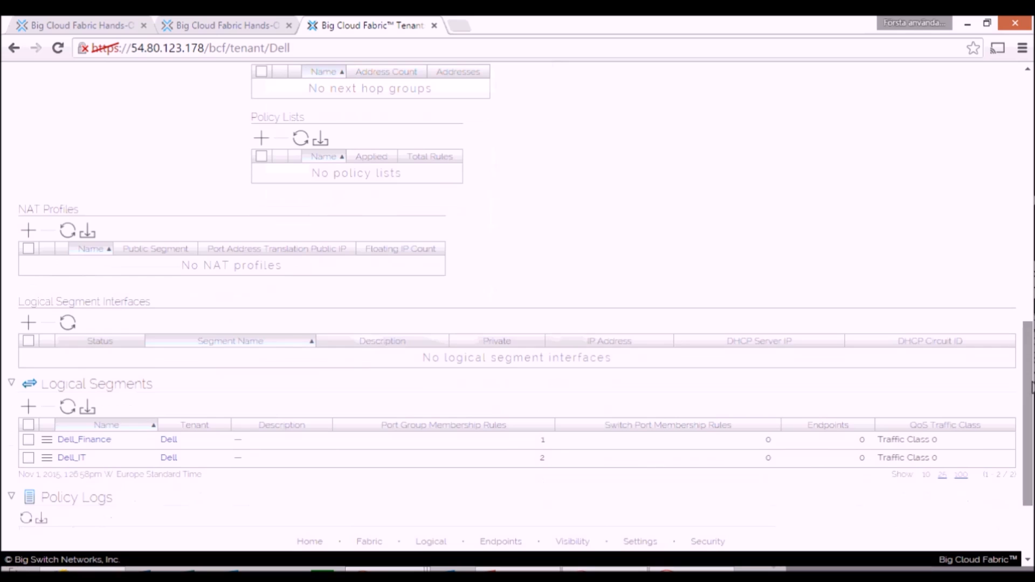
Step: Create a logical segment interface for Dell_IT with segment gateway 10.0.0.1 and prefix 24, and save it
{"action": "left_click", "coordinate": [29, 323]}
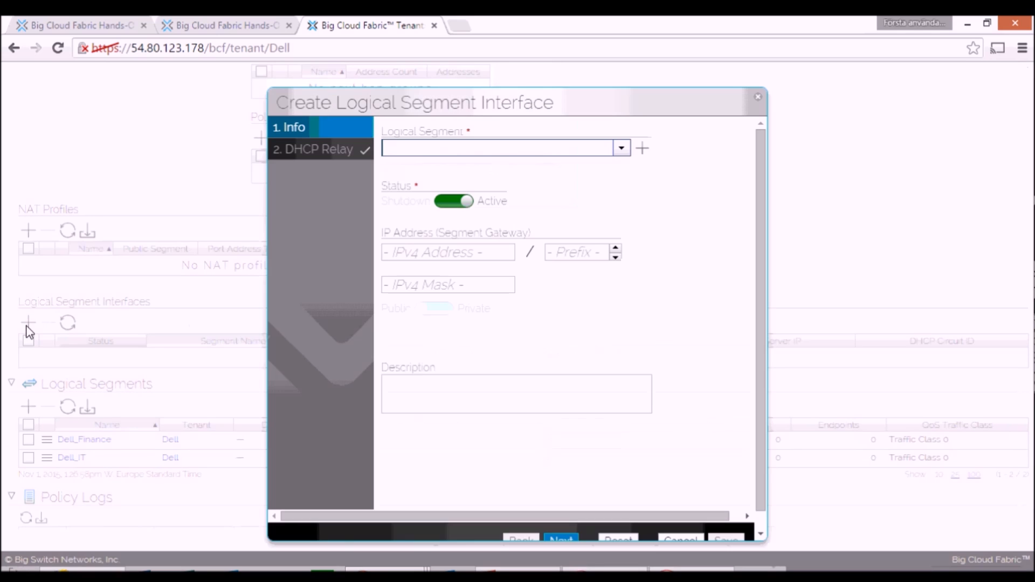
{"action": "left_click", "coordinate": [621, 147]}
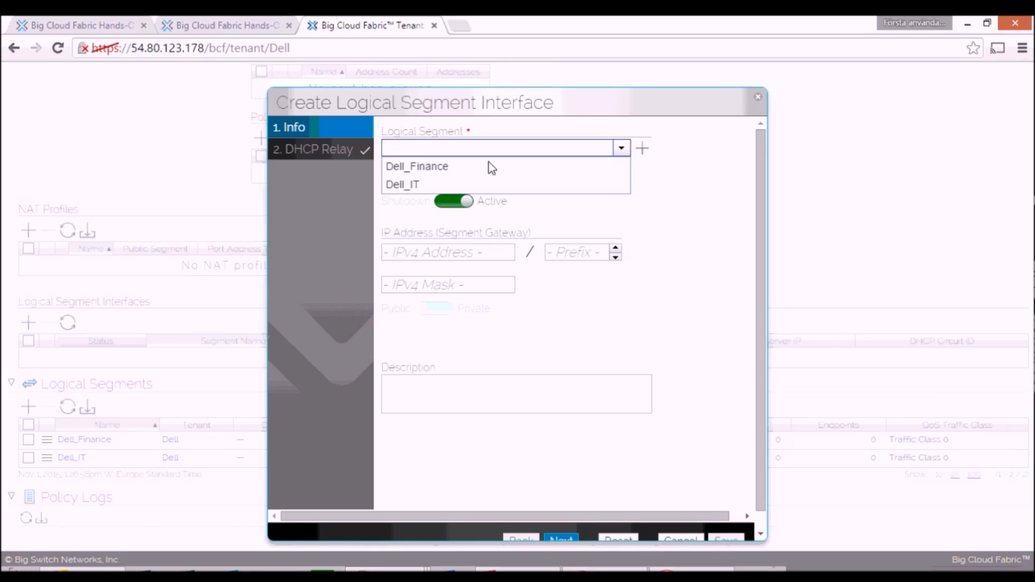
{"action": "left_click", "coordinate": [419, 186]}
{"action": "left_click", "coordinate": [482, 257]}
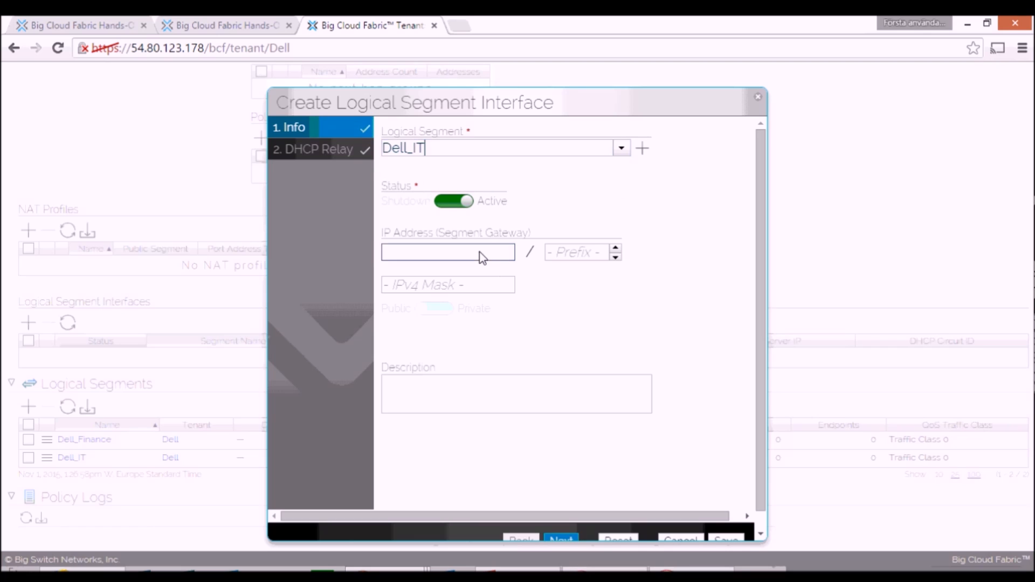
{"action": "type", "text": "1"}
{"action": "type", "text": "0.0.1"}
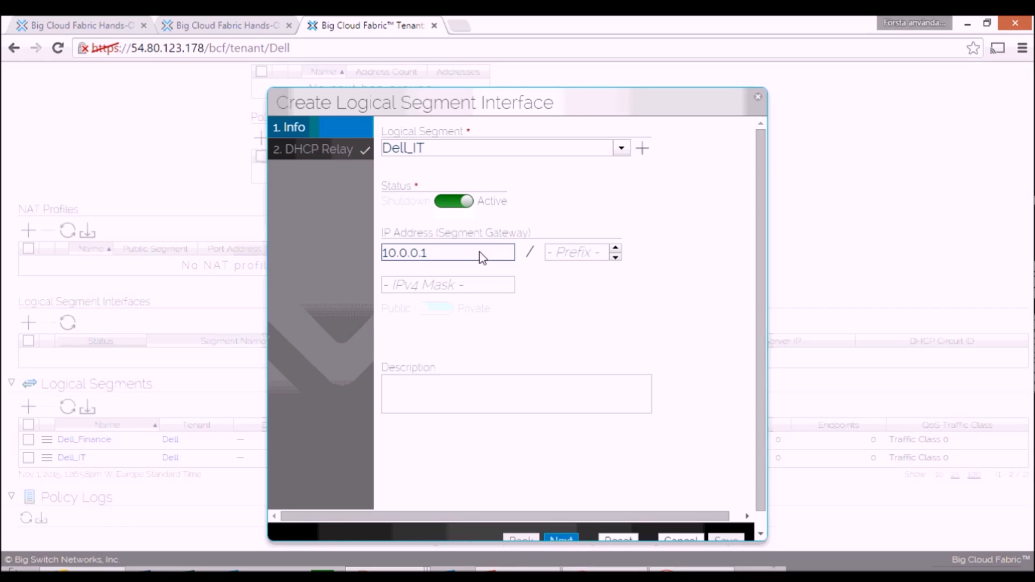
{"action": "key", "text": "Tab"}
{"action": "type", "text": "24"}
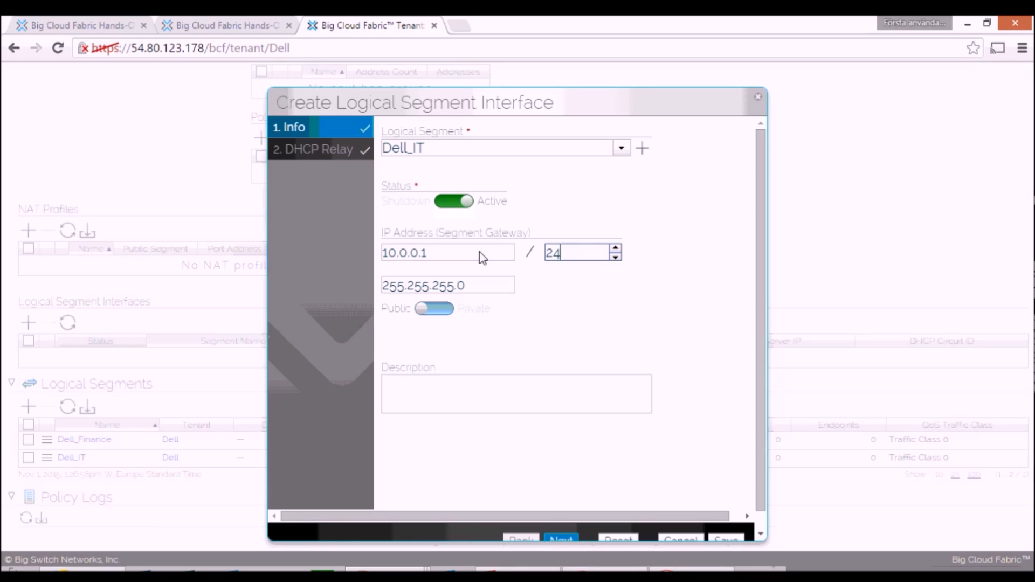
{"action": "left_click_drag", "start_coordinate": [758, 208], "coordinate": [731, 497]}
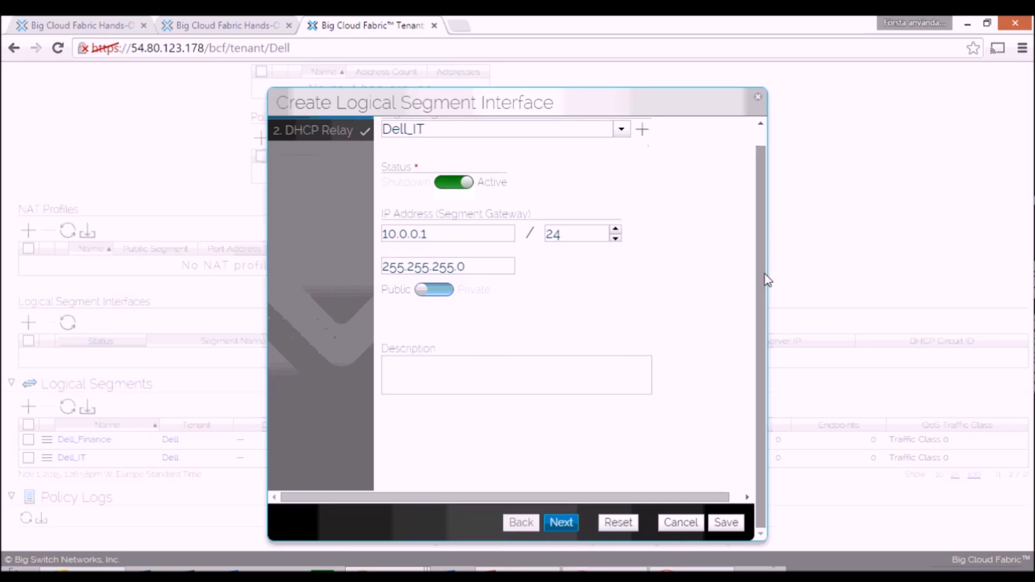
{"action": "left_click", "coordinate": [726, 523]}
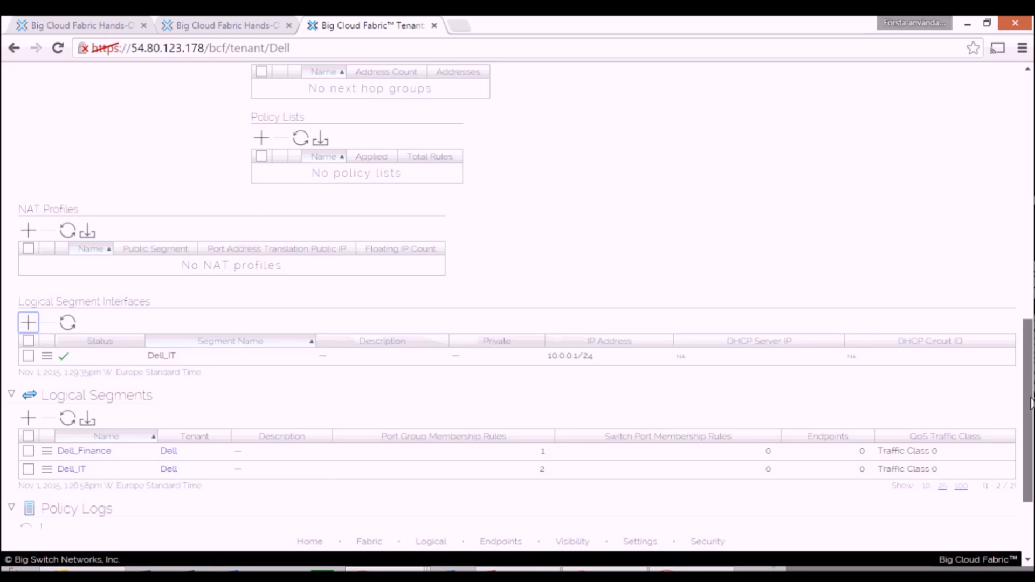
Step: Create and save a logical segment interface for Dell_Finance with segment gateway 10.0.1.1 and prefix 24
{"action": "left_click", "coordinate": [30, 321]}
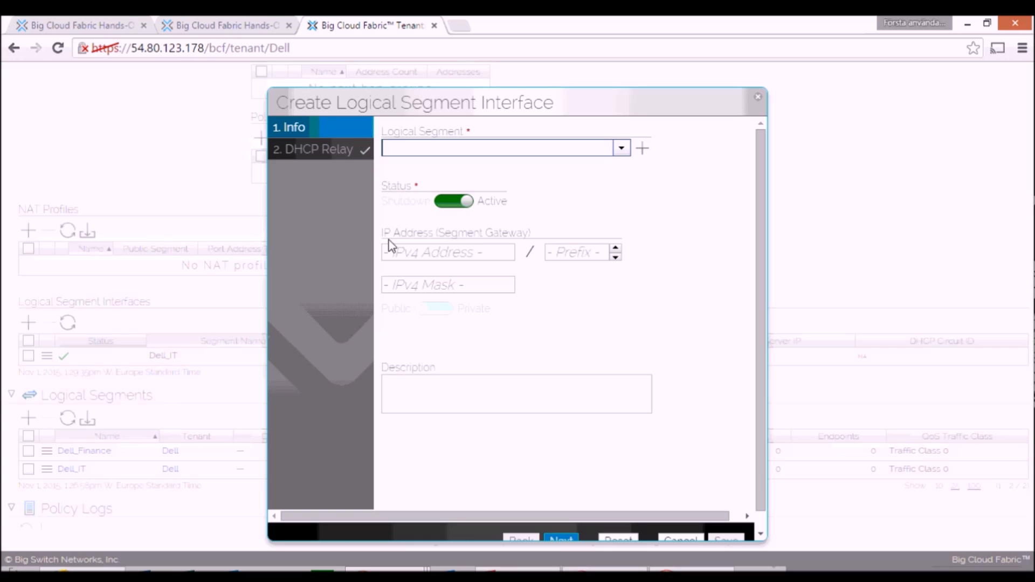
{"action": "left_click", "coordinate": [618, 151]}
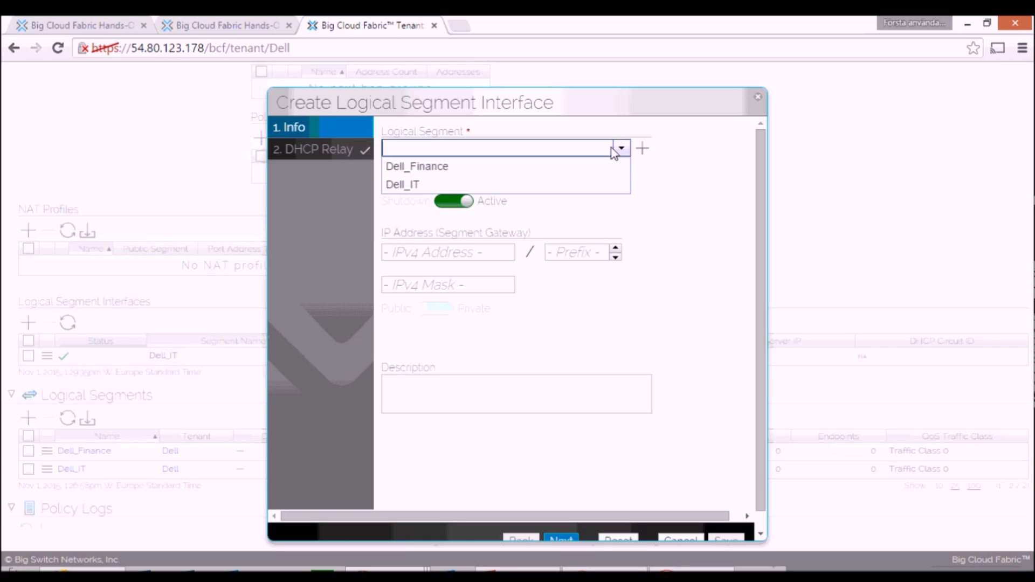
{"action": "left_click", "coordinate": [442, 167]}
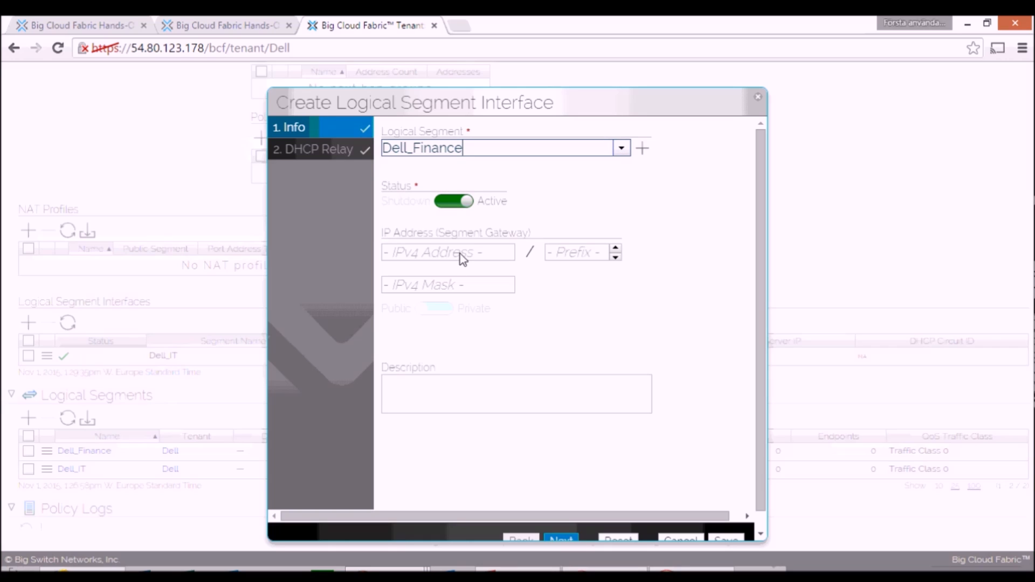
{"action": "left_click", "coordinate": [461, 255]}
{"action": "type", "text": "10."}
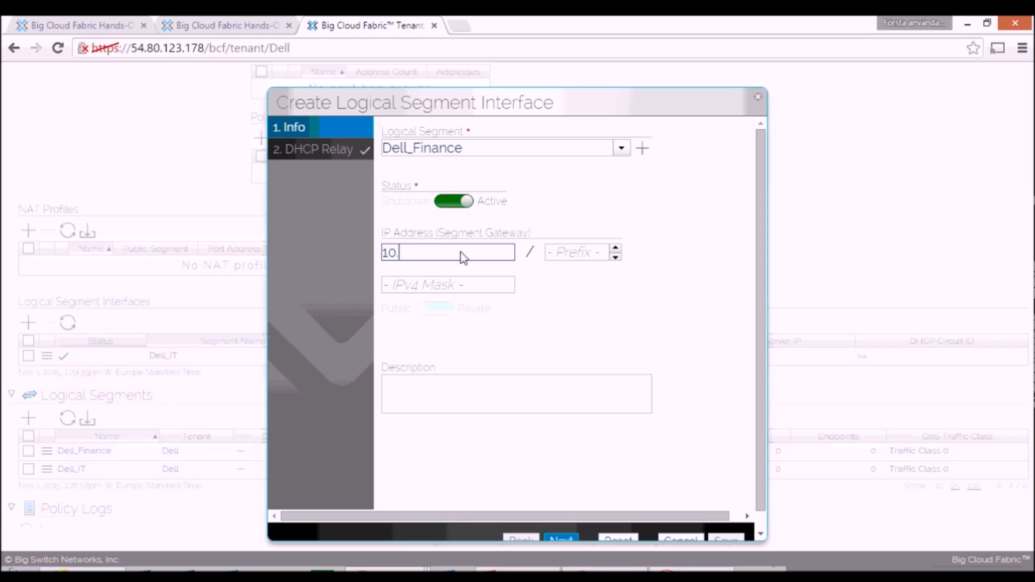
{"action": "type", "text": "0.1.1"}
{"action": "left_click", "coordinate": [597, 255]}
{"action": "type", "text": "24"}
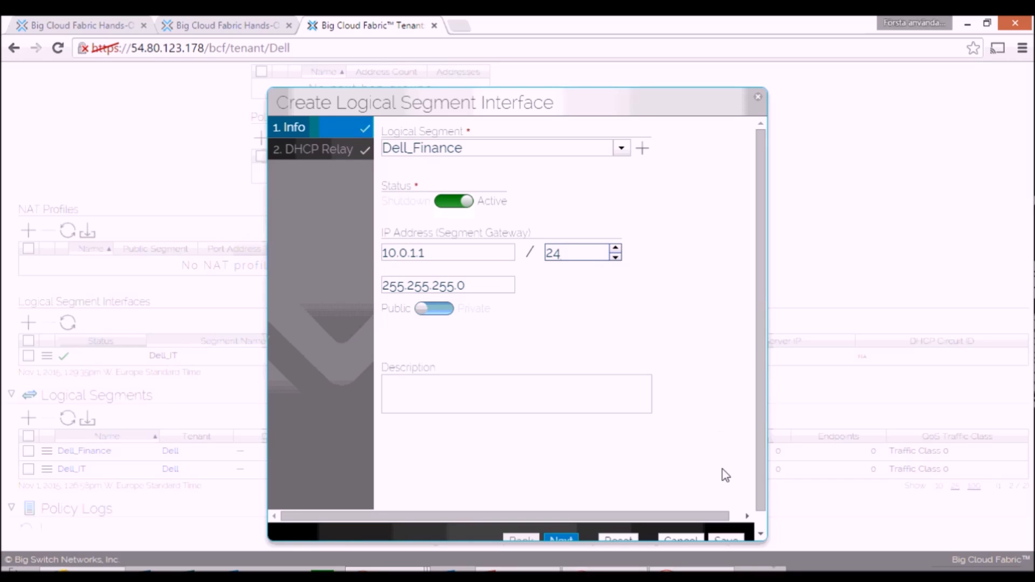
{"action": "scroll", "coordinate": [752, 413], "scroll_direction": "down", "scroll_amount": 2}
{"action": "left_click", "coordinate": [734, 523]}
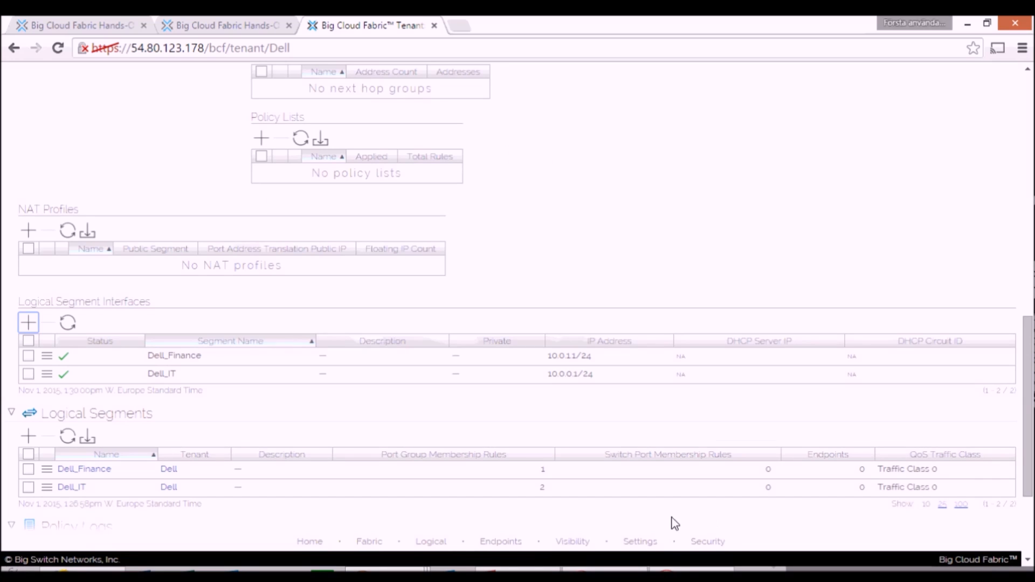
Step: Switch to the controller CLI and display the running configuration with "sh run" to review the Dell tenant's logical router
{"action": "mouse_move", "coordinate": [387, 573]}
{"action": "left_click", "coordinate": [345, 530]}
{"action": "type", "text": "sh run"}
{"action": "key", "text": "Return"}
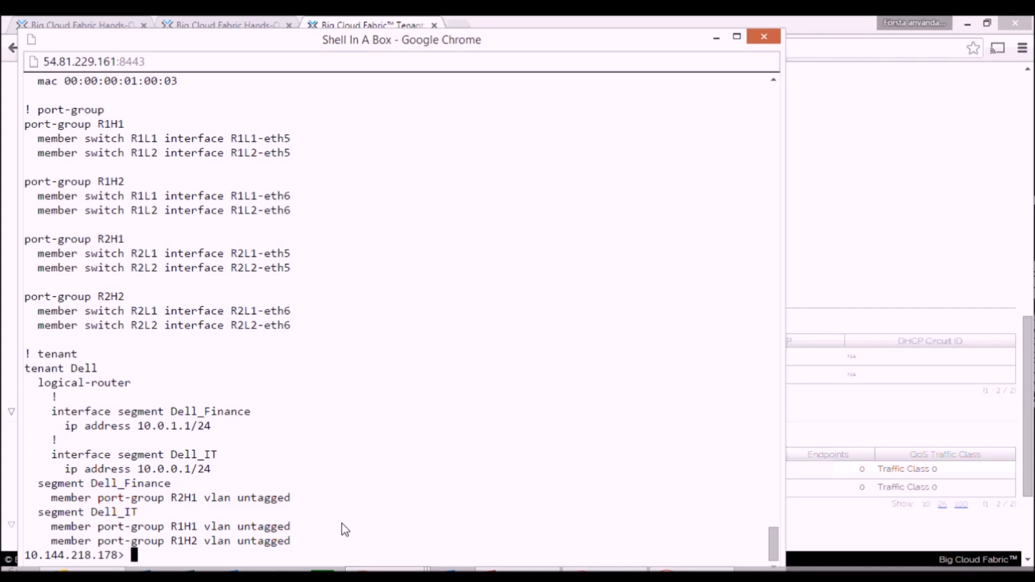
{"action": "key", "text": "Return"}
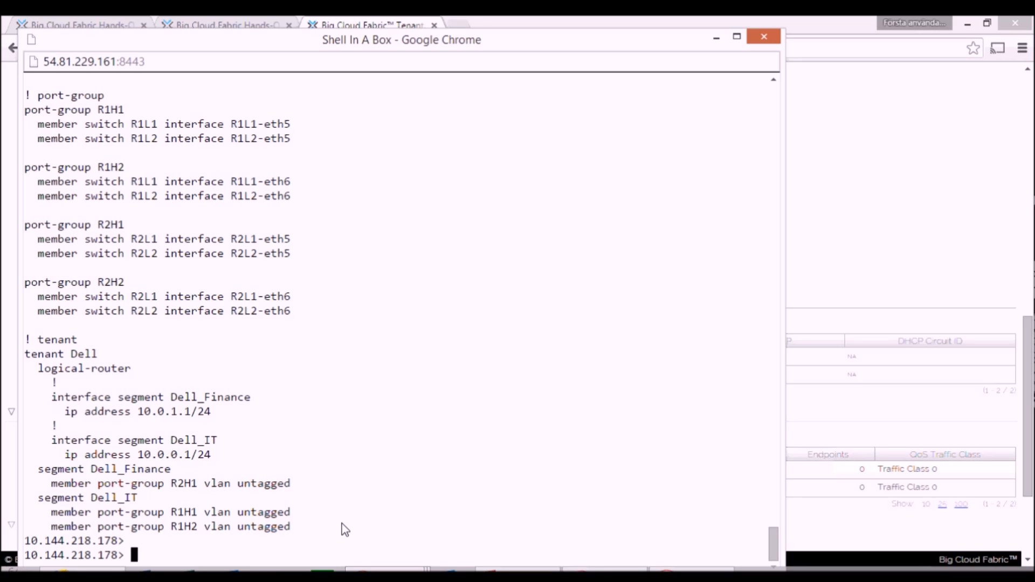
Step: Check the running pings between the segments in the R1H1 and R2H1 host shells
{"action": "key", "text": "alt+Tab"}
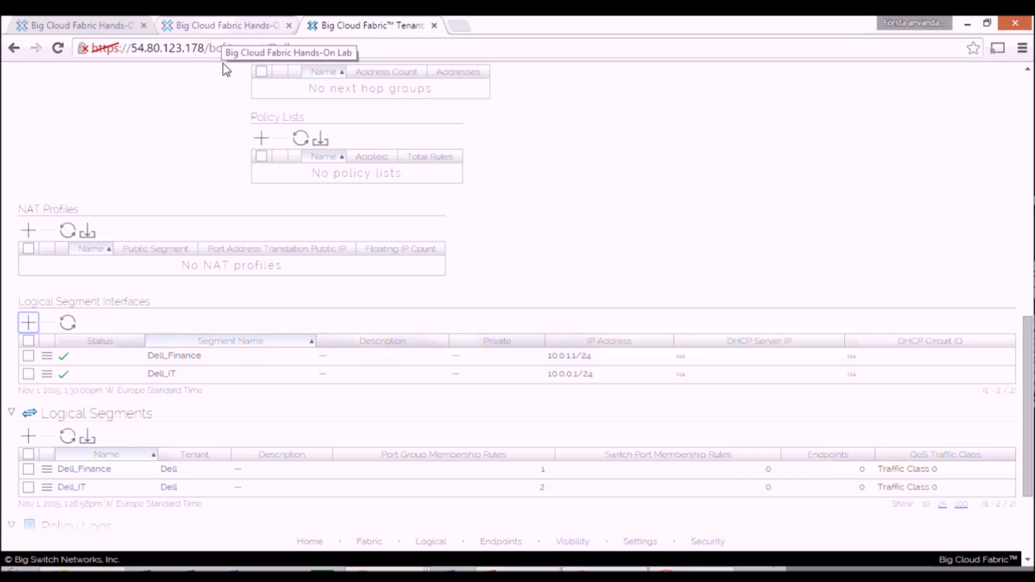
{"action": "mouse_move", "coordinate": [387, 574]}
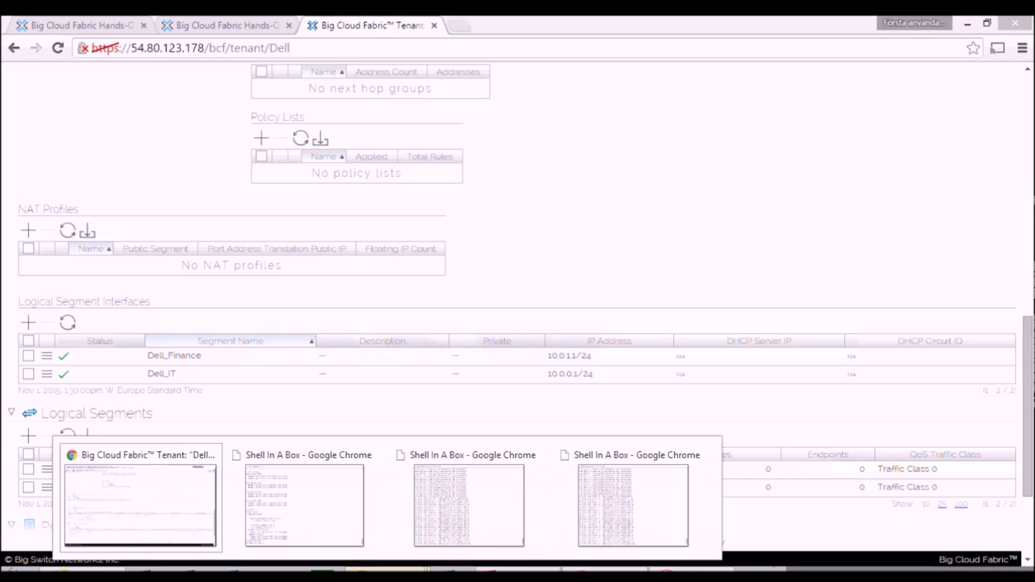
{"action": "left_click", "coordinate": [467, 539]}
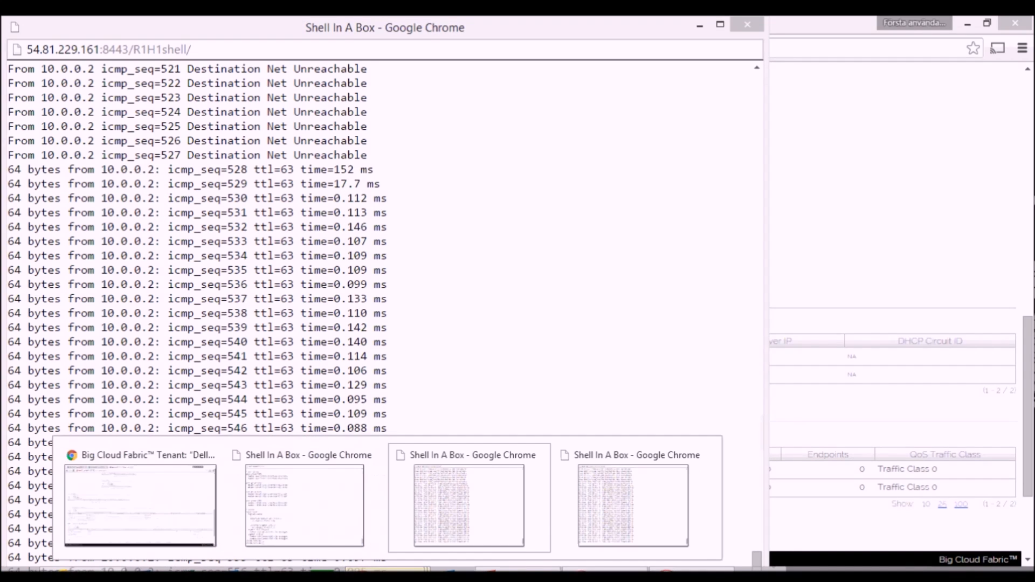
{"action": "left_click", "coordinate": [600, 497]}
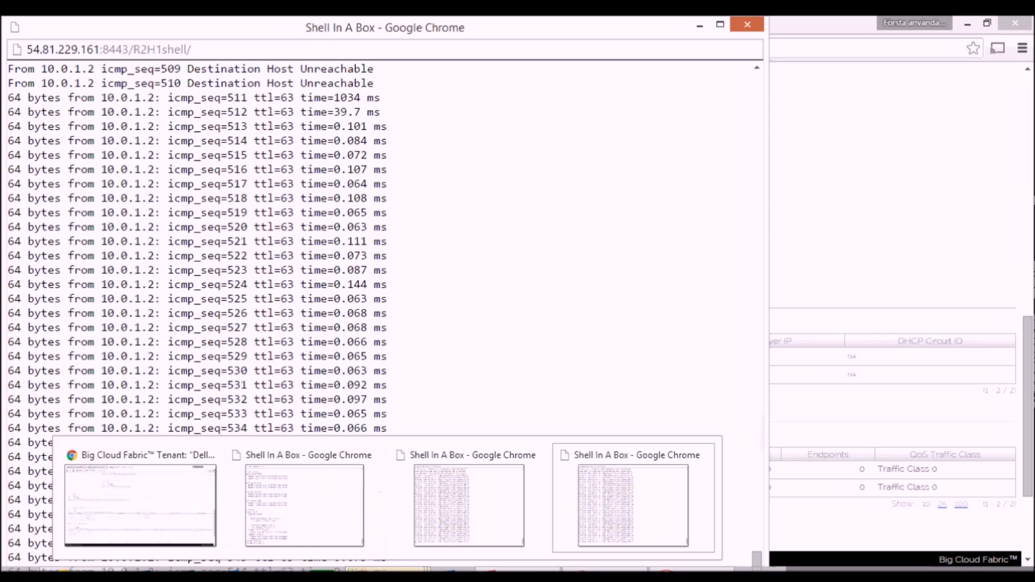
Step: Switch back to the Big Cloud Fabric web interface and start a path test from the Dell_Finance endpoint 10.0.1.2
{"action": "left_click", "coordinate": [144, 496]}
{"action": "left_click", "coordinate": [212, 78]}
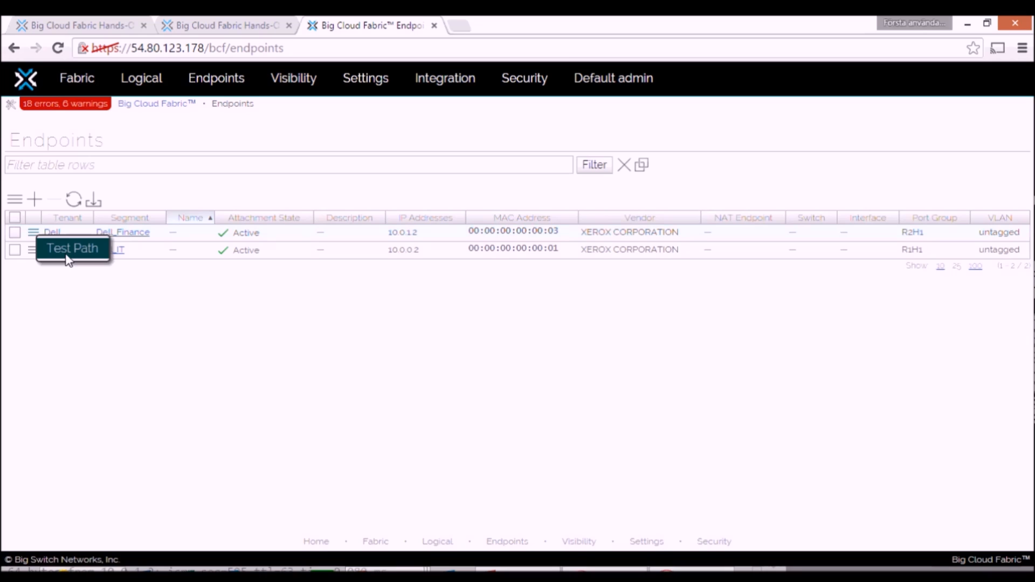
{"action": "left_click", "coordinate": [60, 253]}
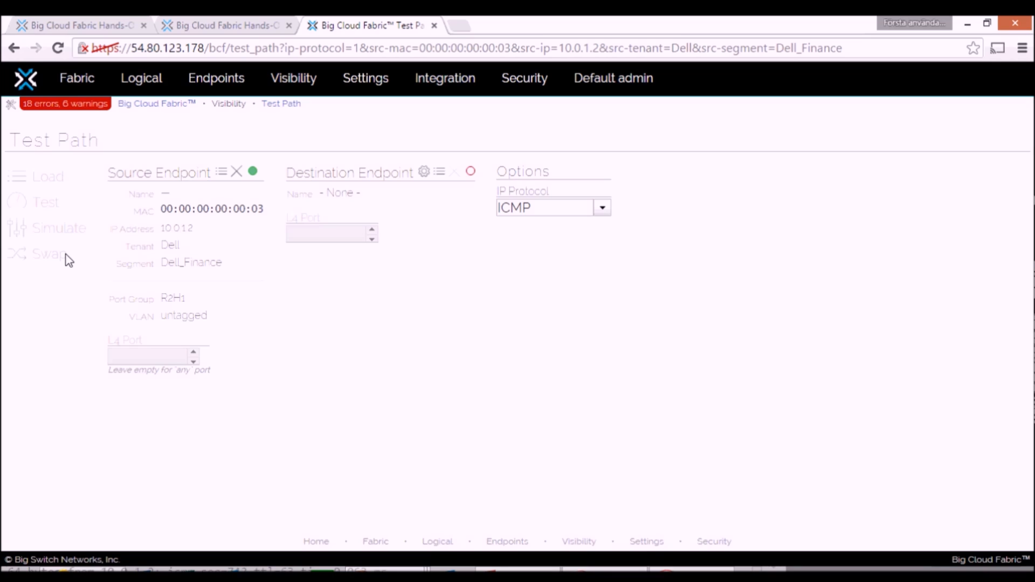
Step: Use the Dell_IT endpoint 10.0.0.2 as the path test's destination, simulate the ICMP path and review the resulting path
{"action": "left_click", "coordinate": [439, 173]}
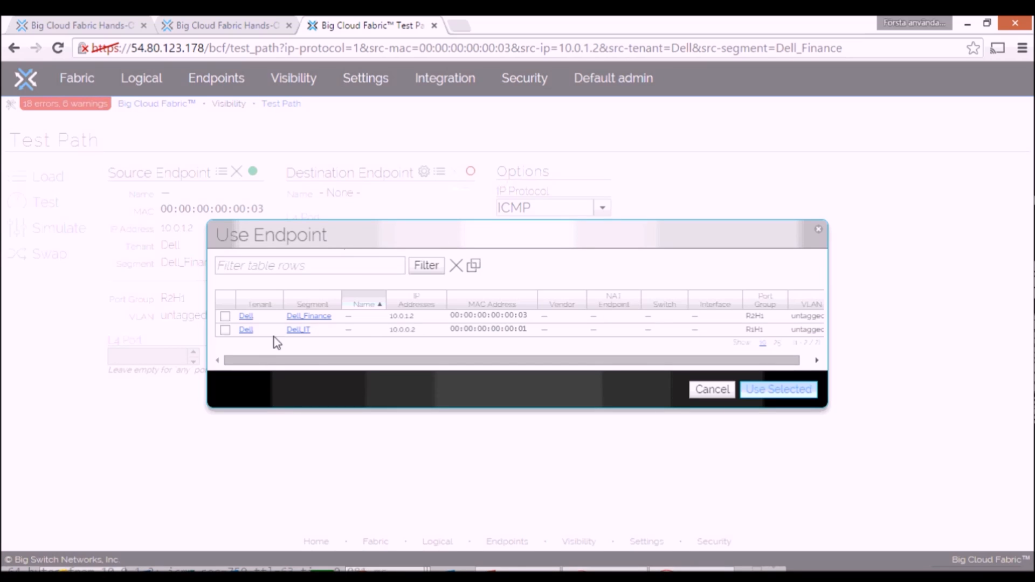
{"action": "left_click", "coordinate": [225, 330]}
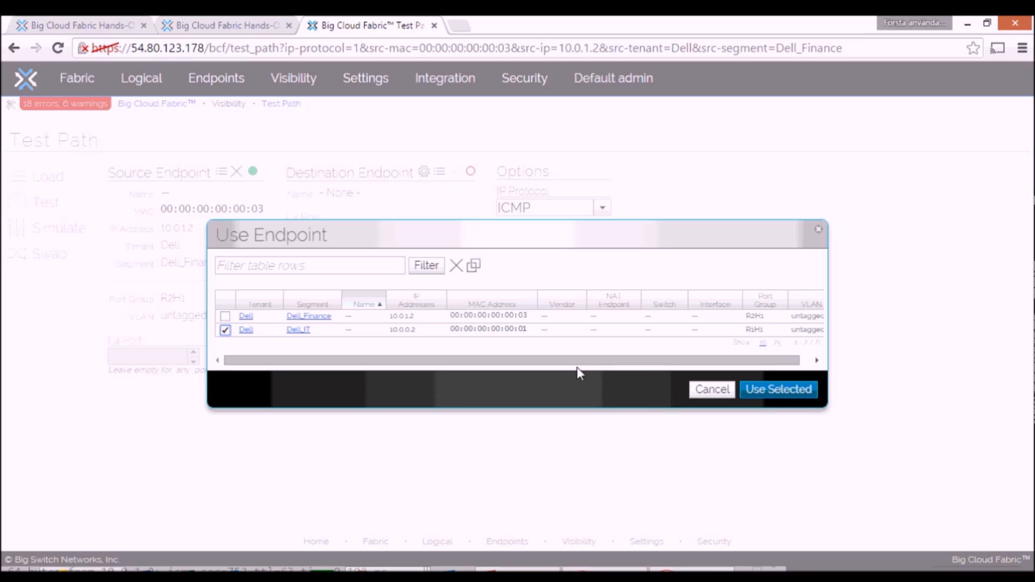
{"action": "left_click", "coordinate": [765, 390]}
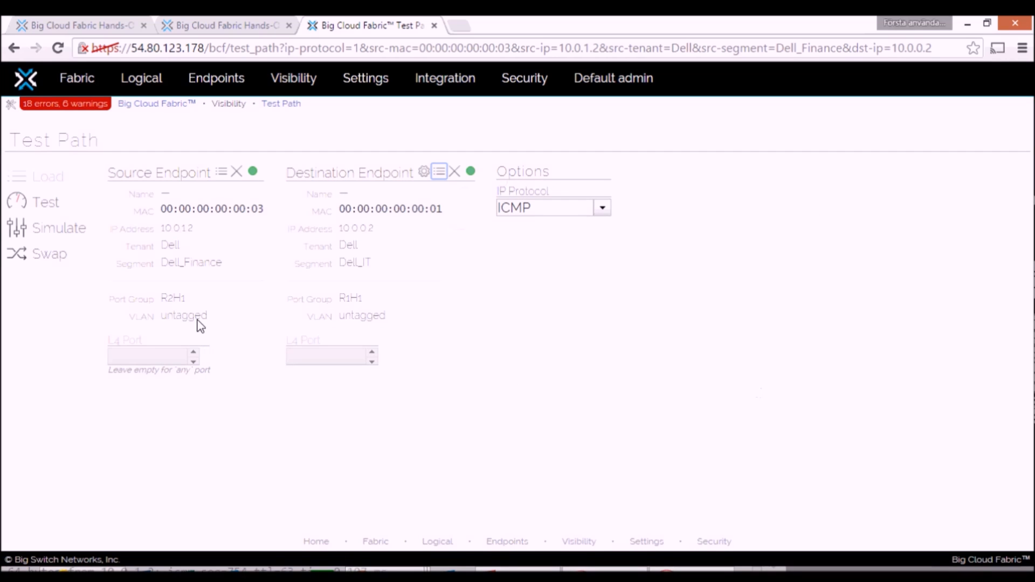
{"action": "left_click", "coordinate": [20, 231]}
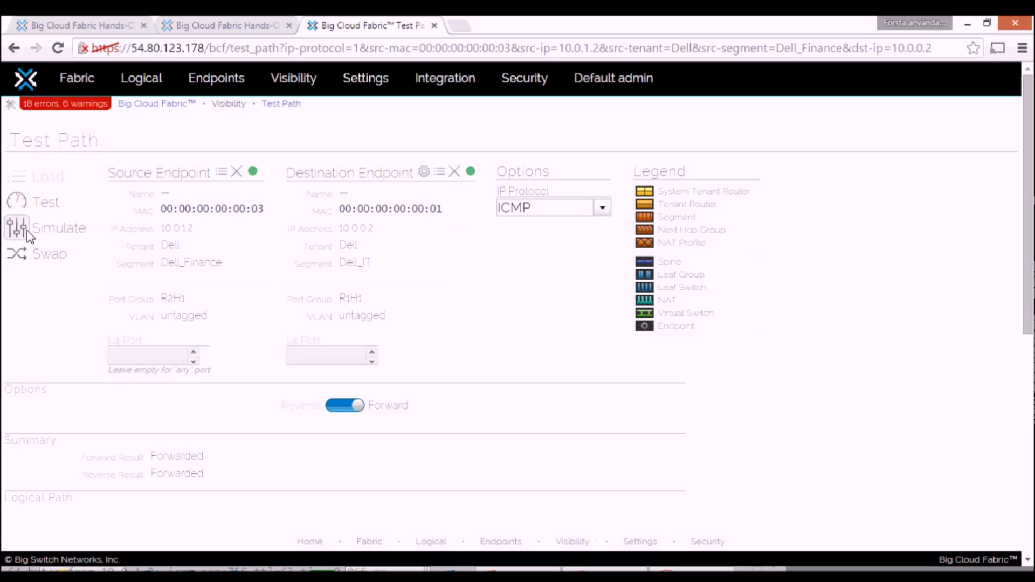
{"action": "left_click_drag", "start_coordinate": [1029, 162], "coordinate": [1031, 366]}
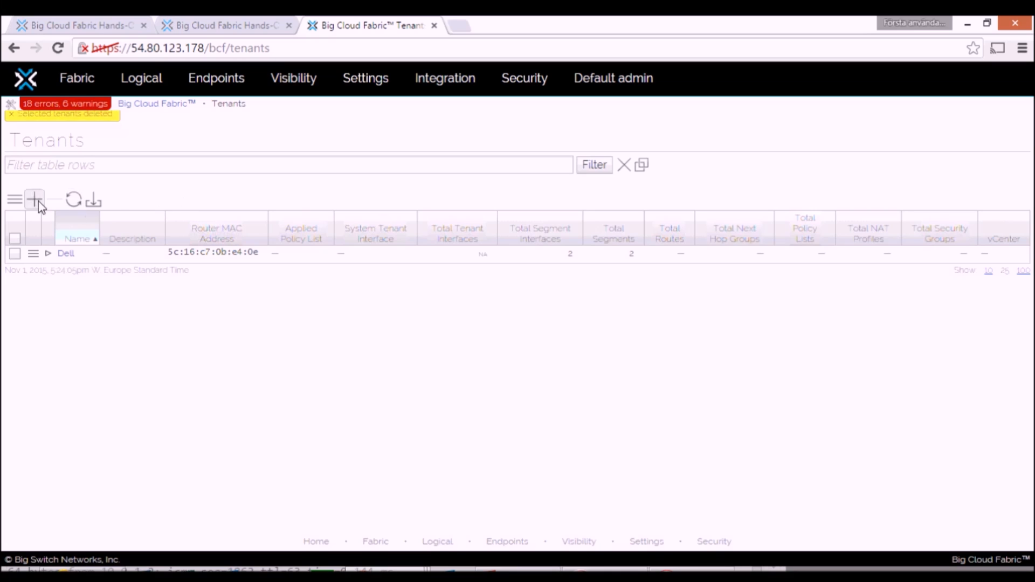
Step: Create a new tenant named Volvo
{"action": "left_click", "coordinate": [36, 199]}
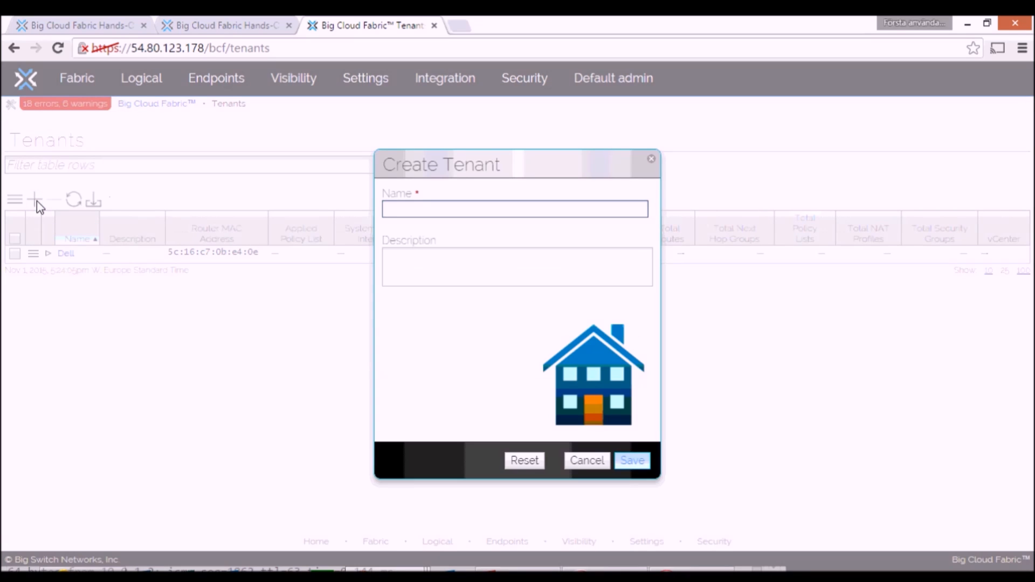
{"action": "type", "text": "Volvo"}
{"action": "left_click", "coordinate": [635, 461]}
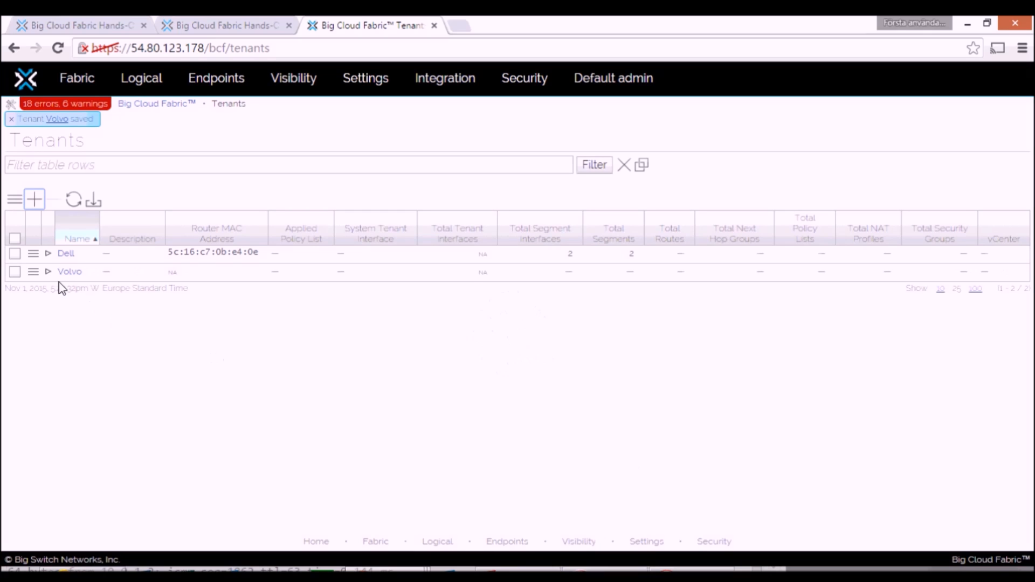
Step: Add a logical segment named volvo_IT to the Volvo tenant
{"action": "left_click", "coordinate": [48, 271]}
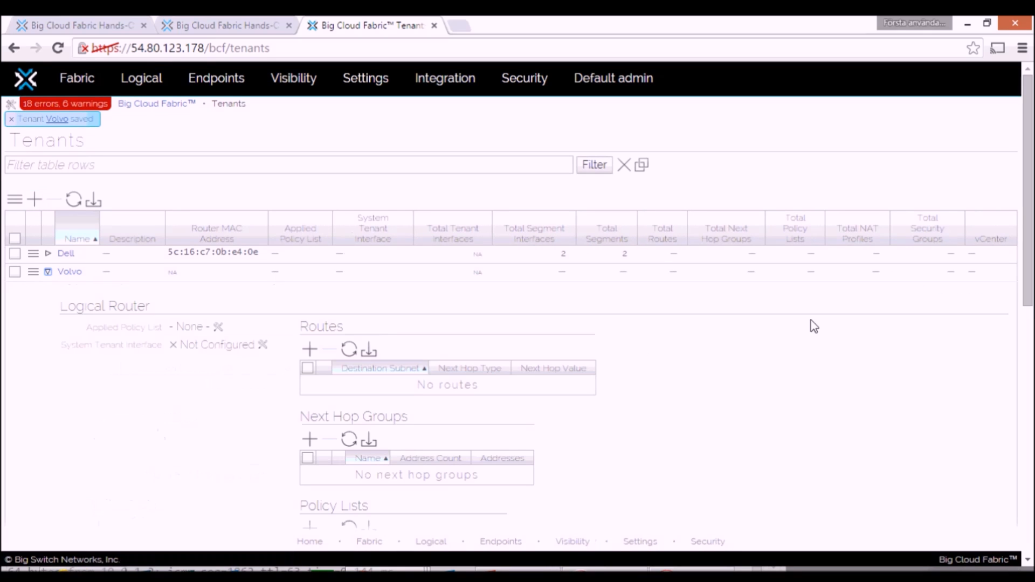
{"action": "left_click_drag", "start_coordinate": [1029, 225], "coordinate": [1010, 467]}
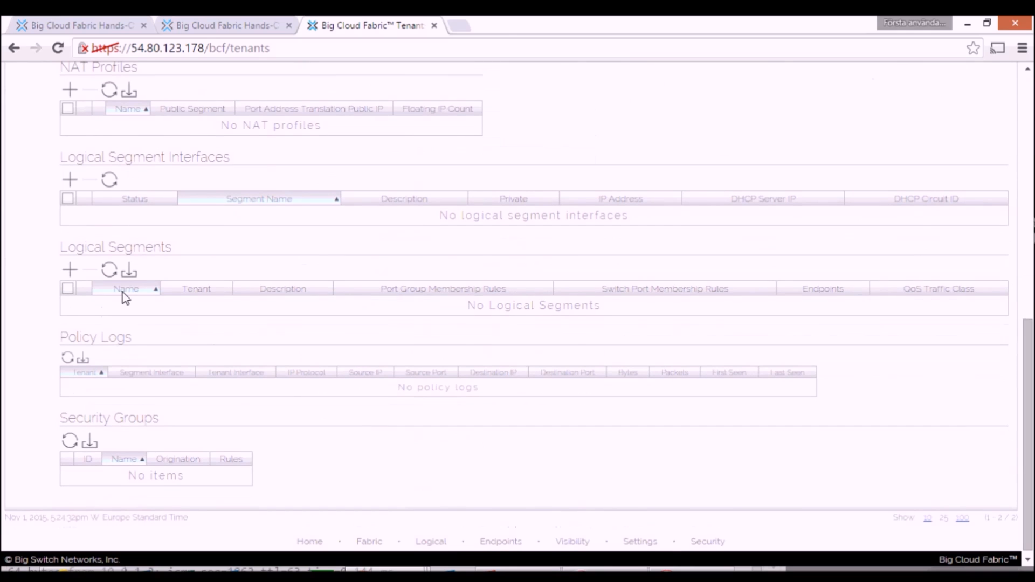
{"action": "left_click", "coordinate": [70, 271]}
{"action": "left_click", "coordinate": [435, 224]}
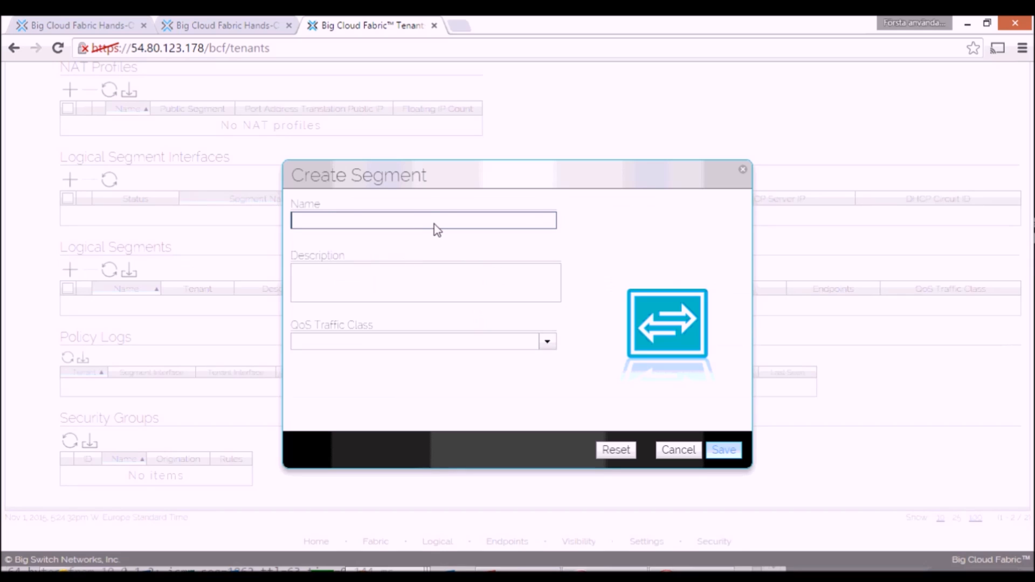
{"action": "type", "text": "volvo"}
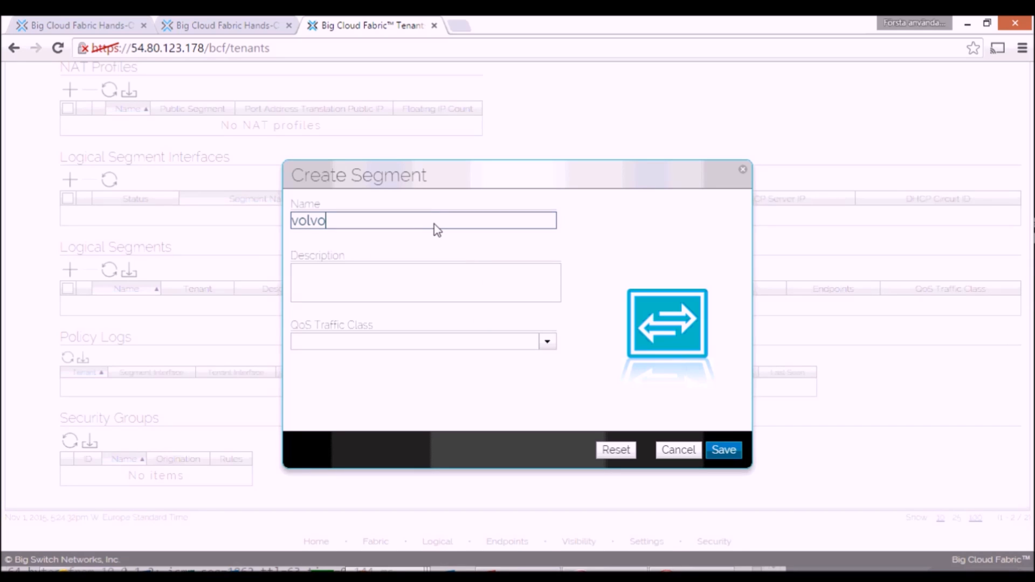
{"action": "type", "text": "_IT"}
{"action": "left_click", "coordinate": [722, 455]}
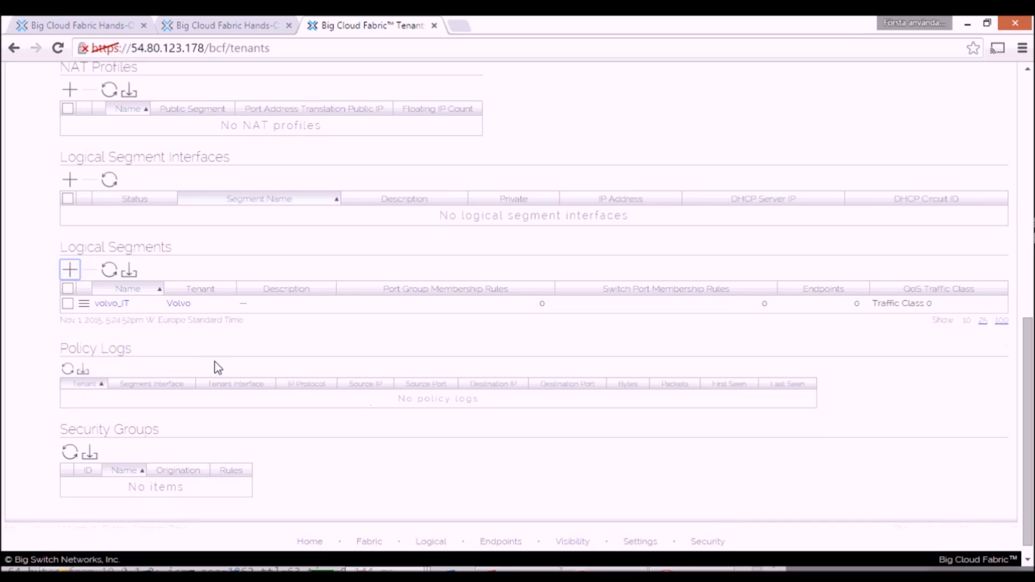
Step: Add an untagged port group membership rule for R2H2 to the volvo_IT segment
{"action": "left_click", "coordinate": [114, 304]}
{"action": "left_click_drag", "start_coordinate": [1024, 232], "coordinate": [1025, 344]}
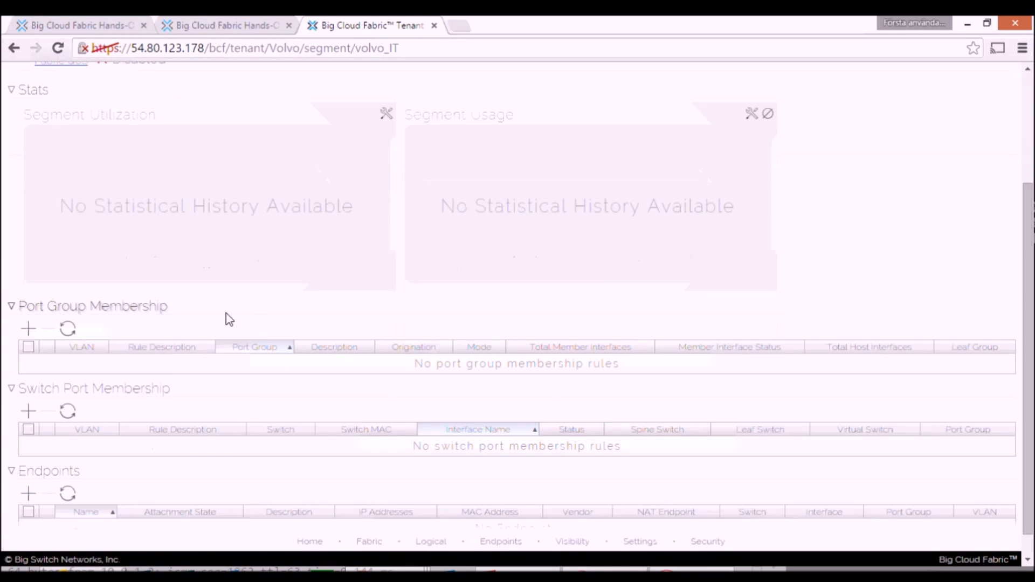
{"action": "left_click", "coordinate": [33, 329]}
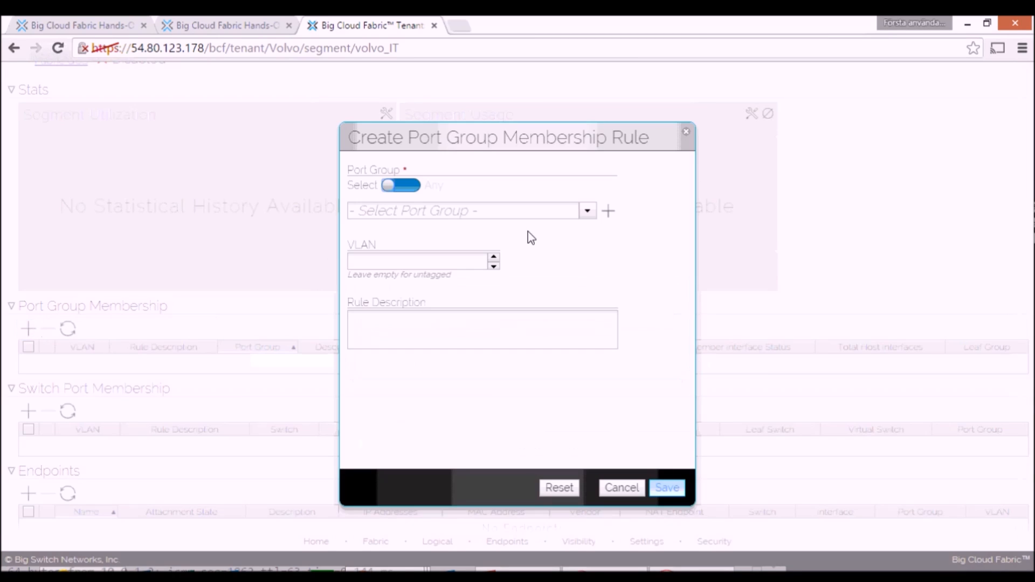
{"action": "left_click", "coordinate": [588, 211]}
{"action": "left_click", "coordinate": [372, 282]}
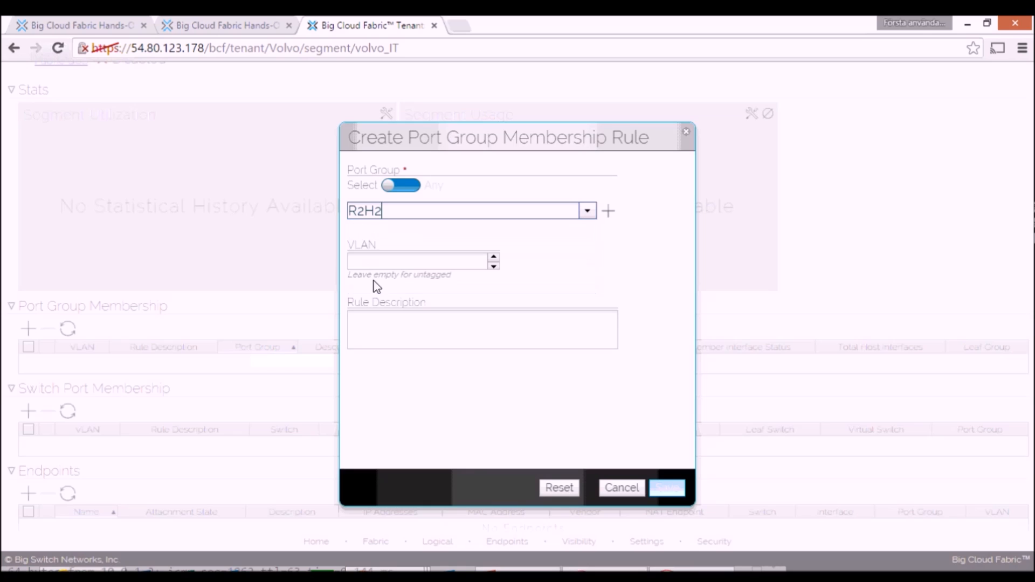
{"action": "left_click", "coordinate": [668, 489]}
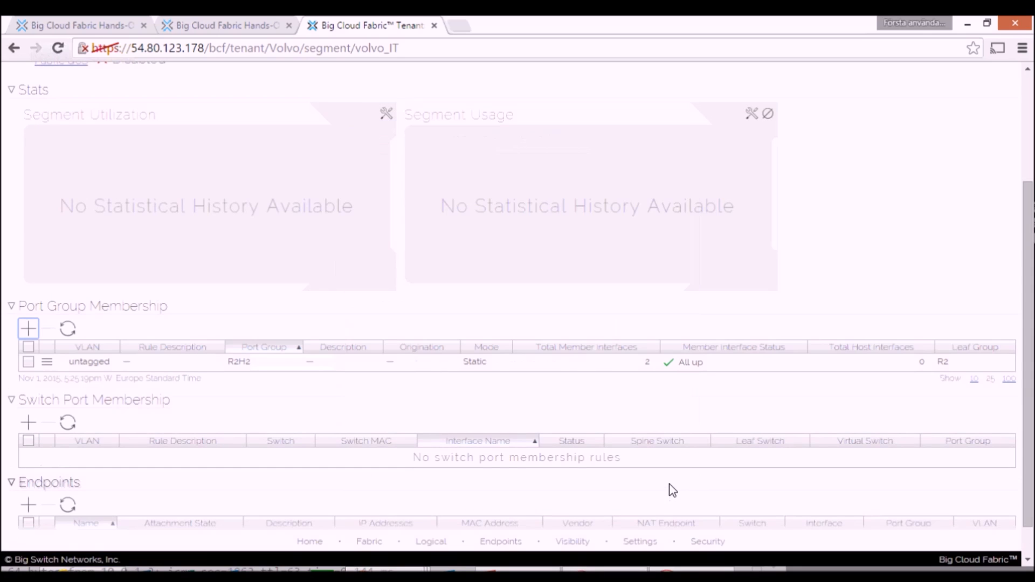
Step: Return to the Volvo tenant and start a logical segment interface for the volvo_IT segment
{"action": "left_click_drag", "start_coordinate": [1028, 332], "coordinate": [1030, 237]}
{"action": "left_click", "coordinate": [273, 101]}
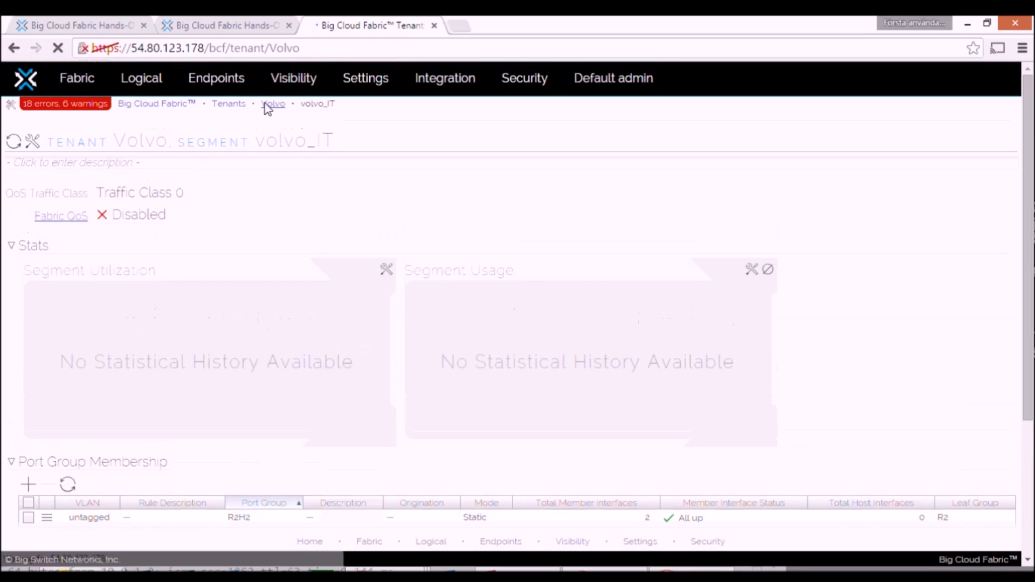
{"action": "left_click_drag", "start_coordinate": [1027, 138], "coordinate": [1026, 411]}
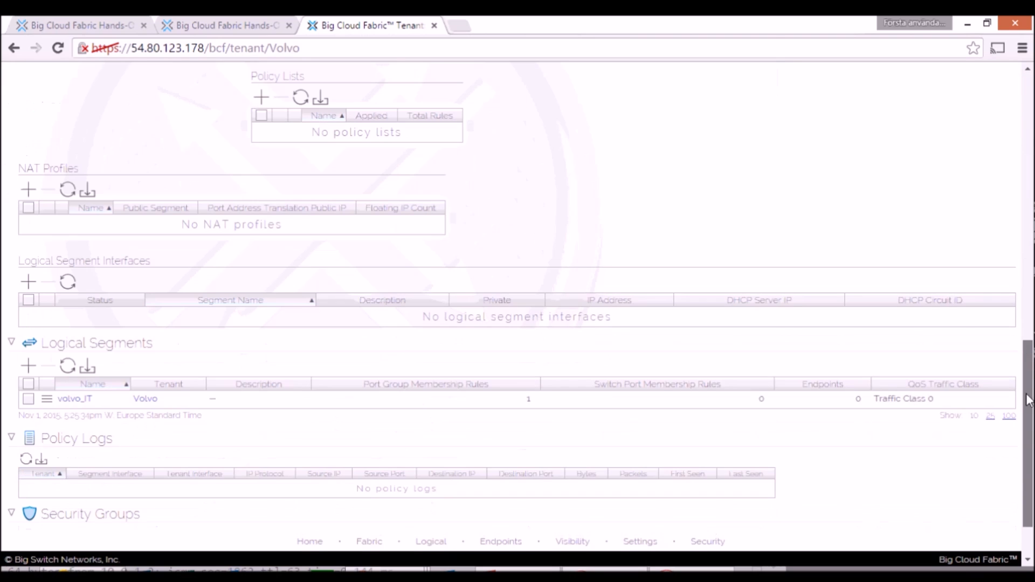
{"action": "left_click", "coordinate": [28, 281]}
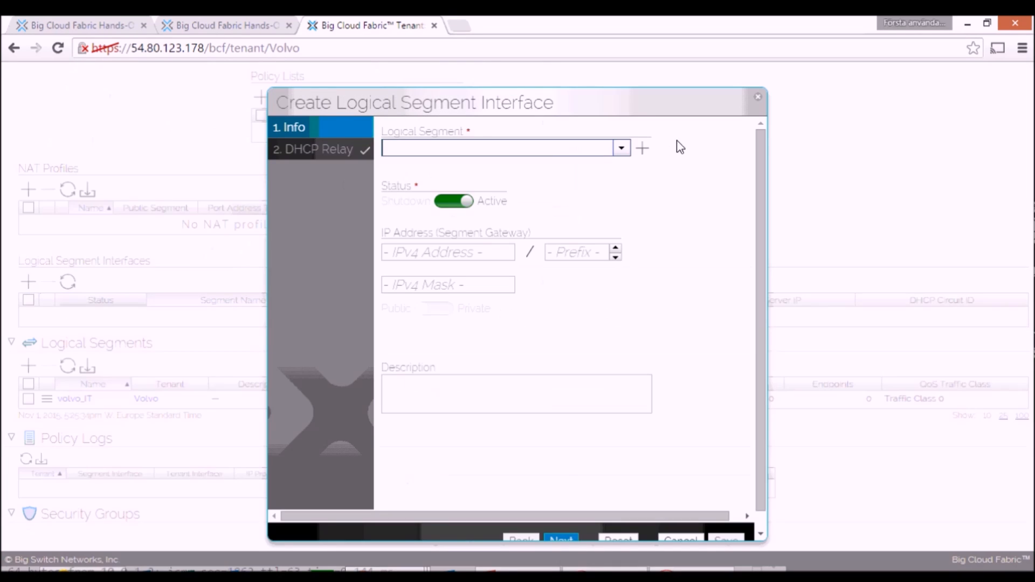
{"action": "left_click", "coordinate": [624, 149]}
{"action": "left_click", "coordinate": [420, 166]}
Step: Set the interface's segment gateway to 10.0.2.1 with prefix 24 and save it
{"action": "left_click", "coordinate": [426, 255]}
{"action": "type", "text": "10.0.2.1"}
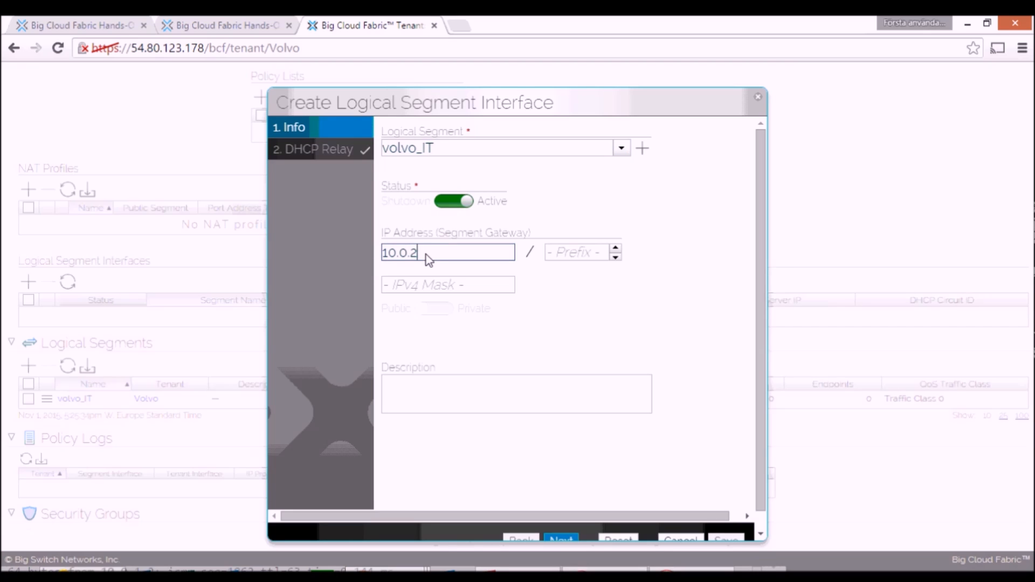
{"action": "left_click", "coordinate": [592, 258]}
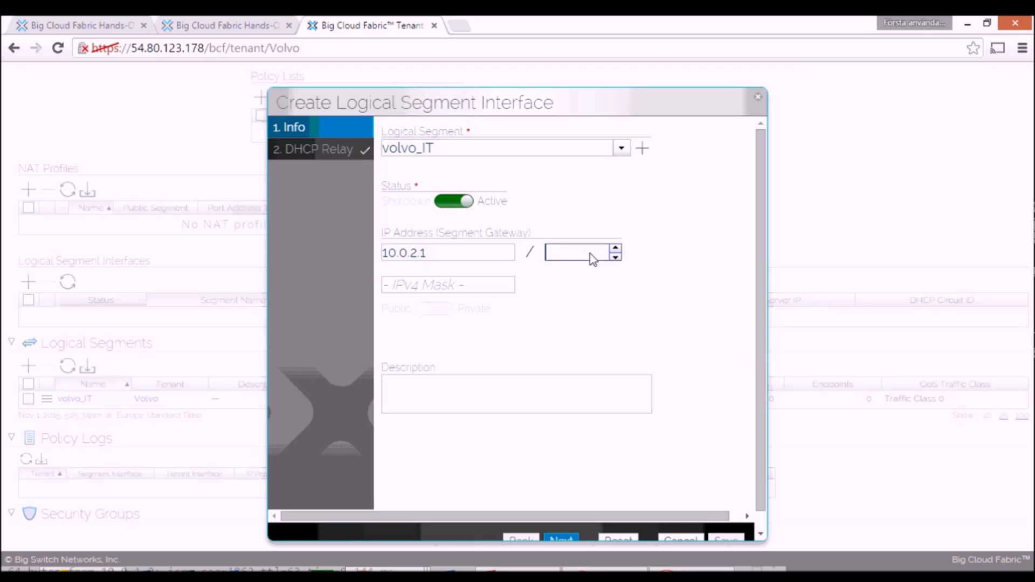
{"action": "type", "text": "24"}
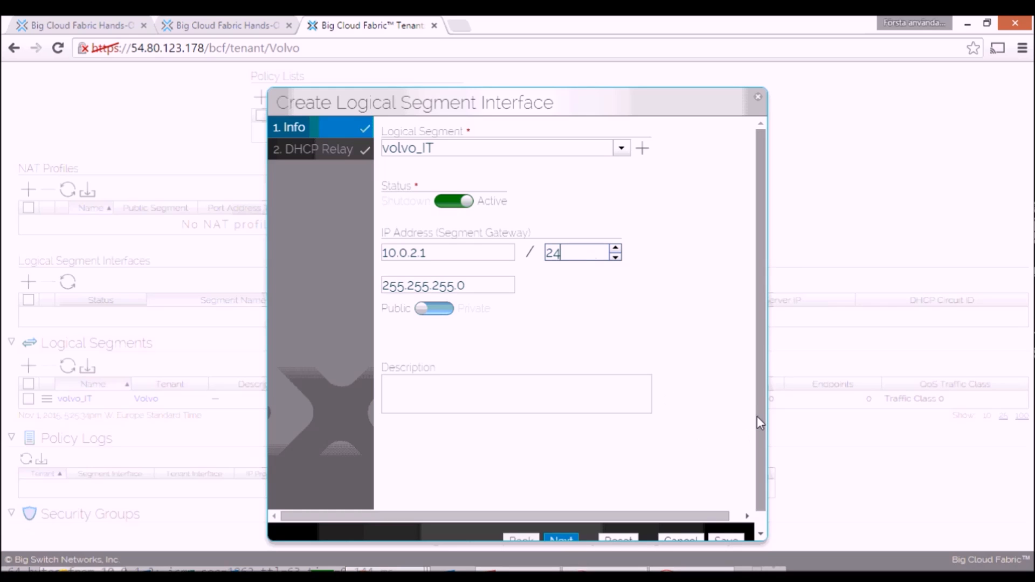
{"action": "scroll", "coordinate": [757, 416], "scroll_direction": "down", "scroll_amount": 1}
{"action": "left_click", "coordinate": [724, 523]}
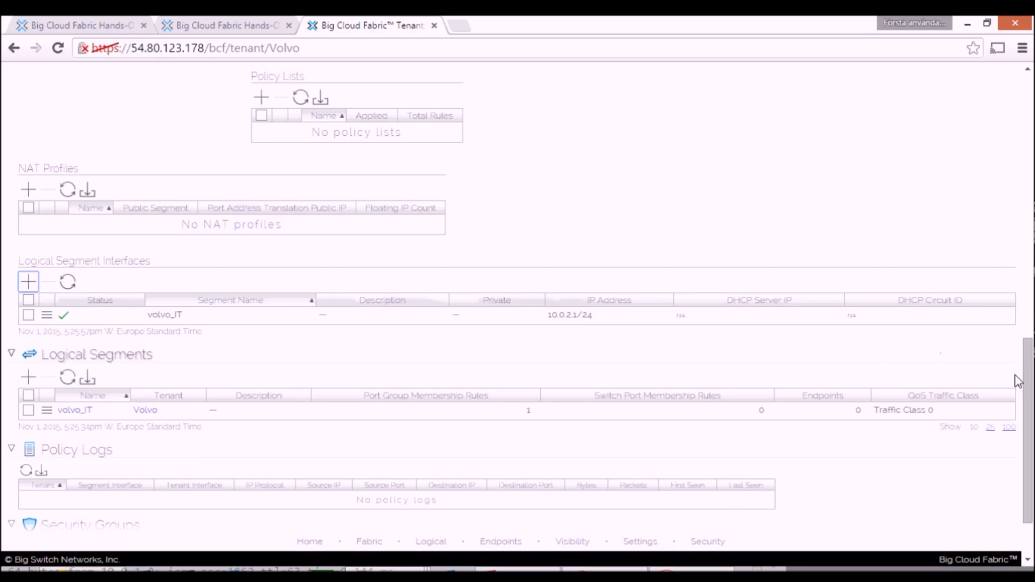
Step: Switch to the controller CLI, log in as admin with the account password and display the running configuration with "sh run"
{"action": "left_click_drag", "start_coordinate": [1027, 381], "coordinate": [1034, 116]}
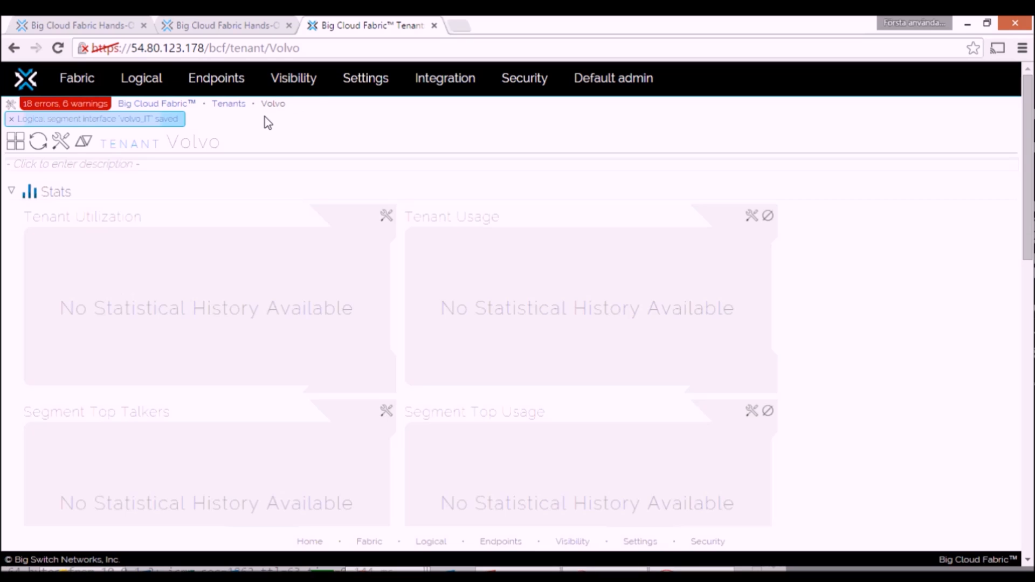
{"action": "left_click_drag", "start_coordinate": [1027, 147], "coordinate": [1025, 155]}
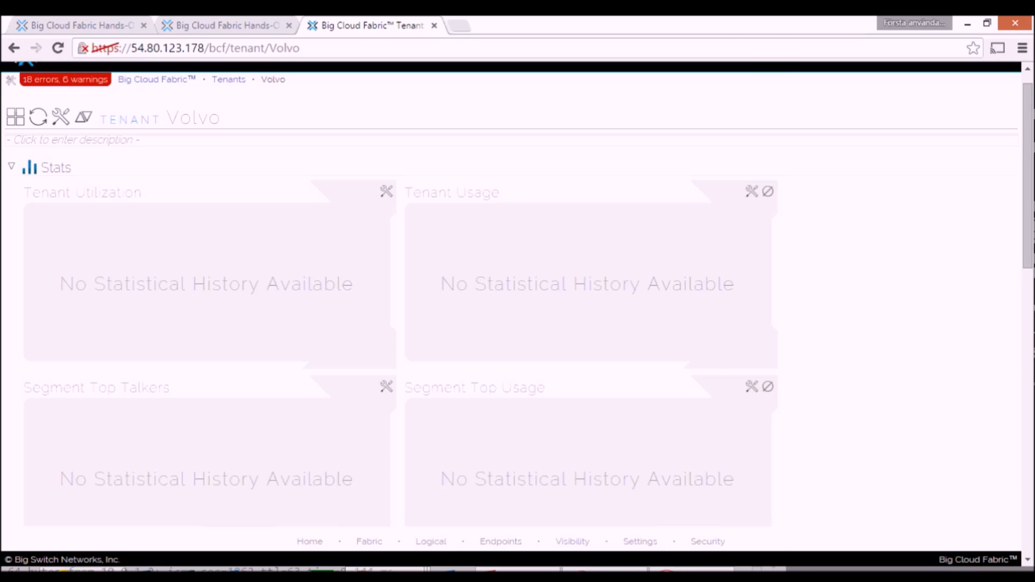
{"action": "left_click", "coordinate": [386, 573]}
{"action": "type", "text": "admin"}
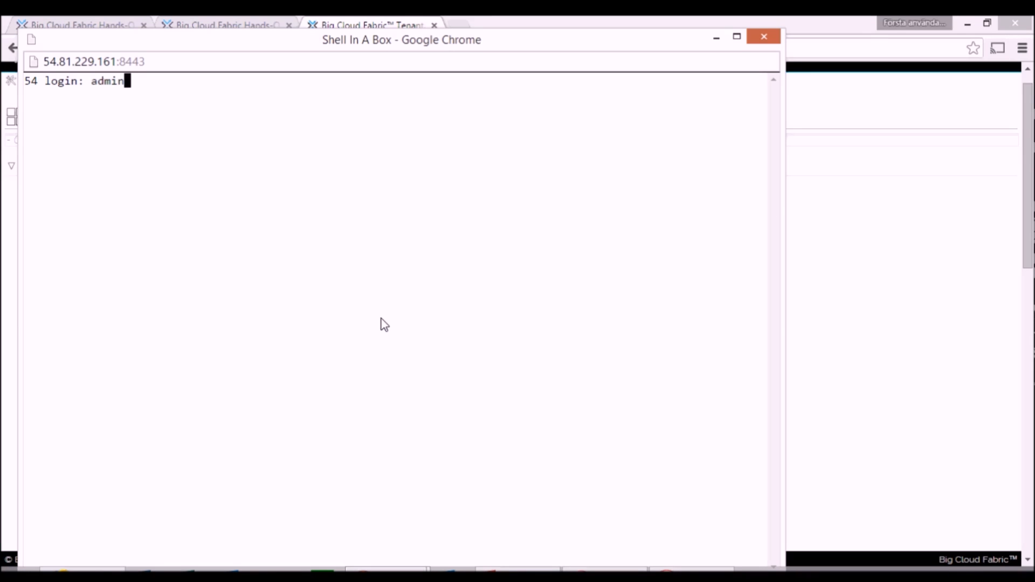
{"action": "key", "text": "Return"}
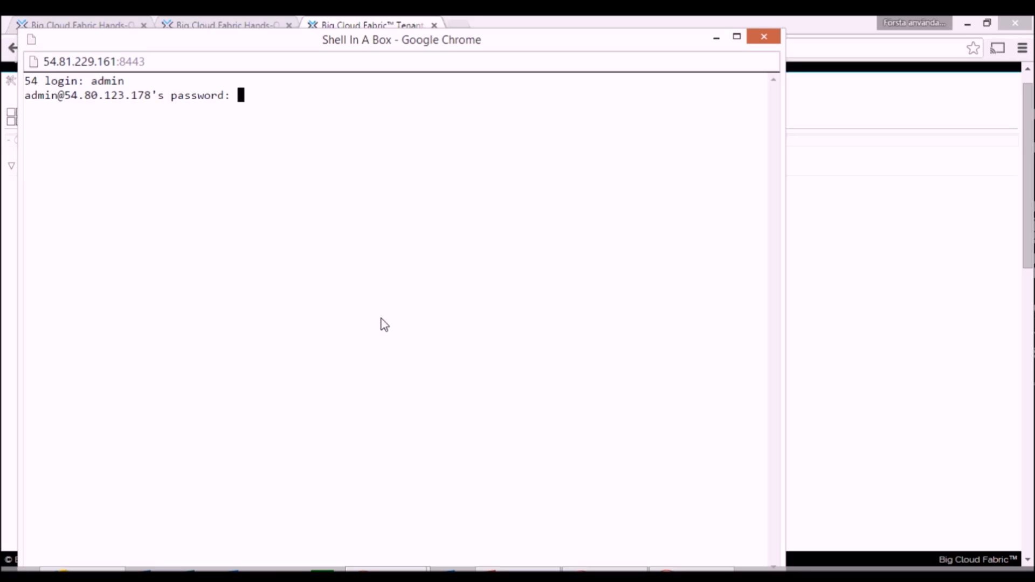
{"action": "key", "text": "Return"}
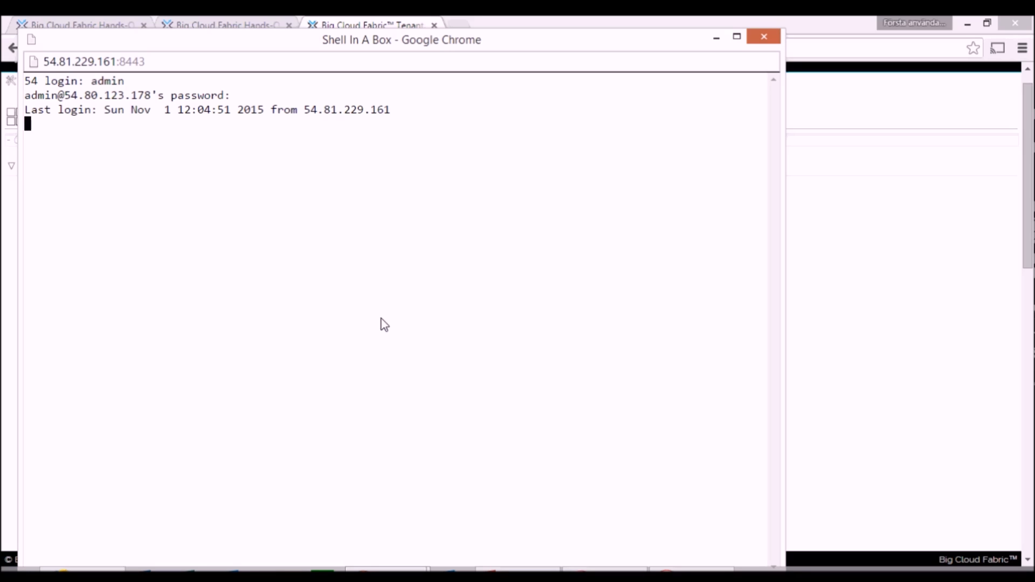
{"action": "type", "text": "sh run"}
{"action": "key", "text": "Return"}
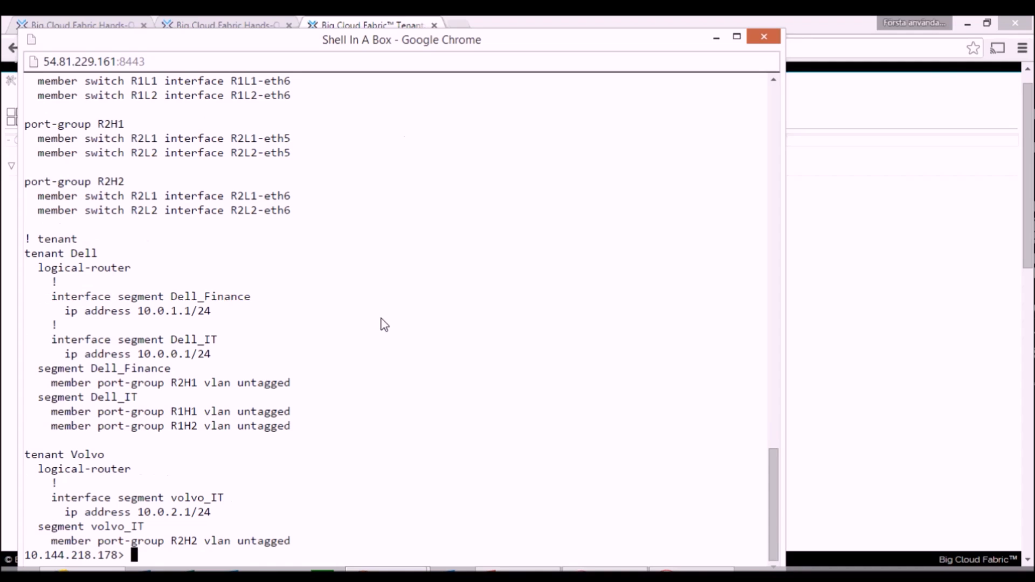
Step: Switch to the hands-on lab topology and open the CLI of host R2H2
{"action": "left_click", "coordinate": [253, 24]}
{"action": "left_click", "coordinate": [253, 26]}
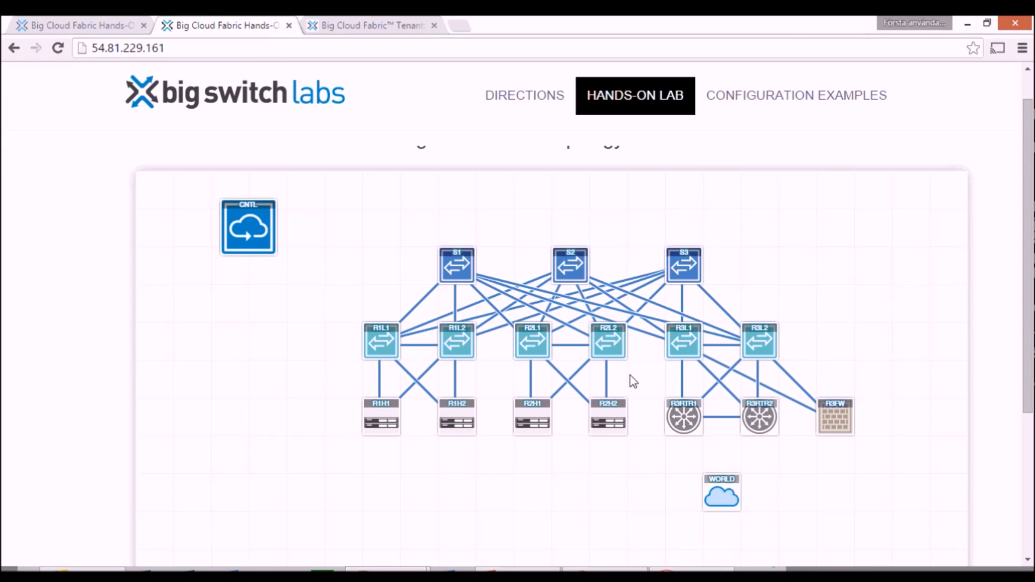
{"action": "left_click", "coordinate": [614, 424]}
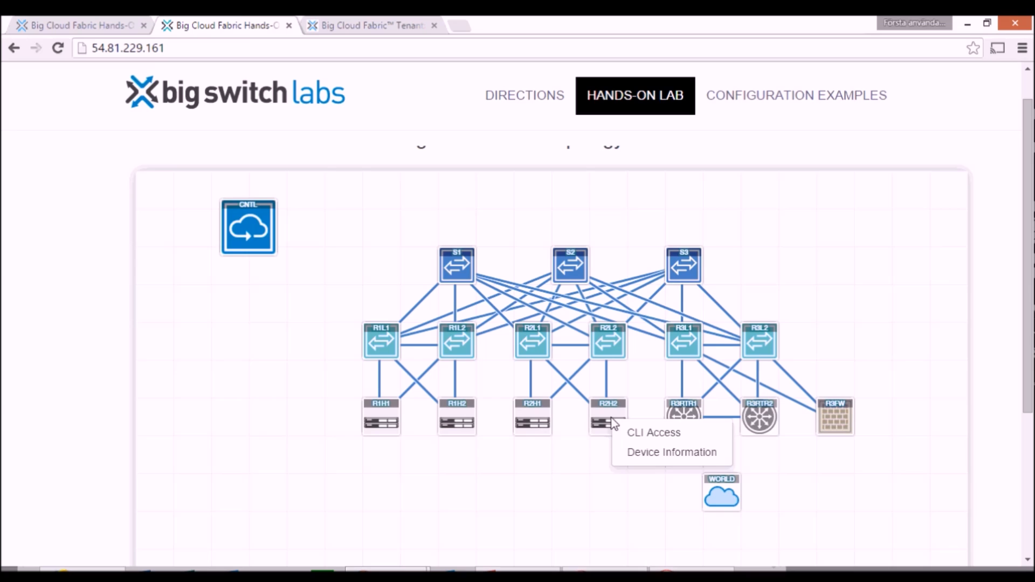
{"action": "left_click", "coordinate": [652, 432]}
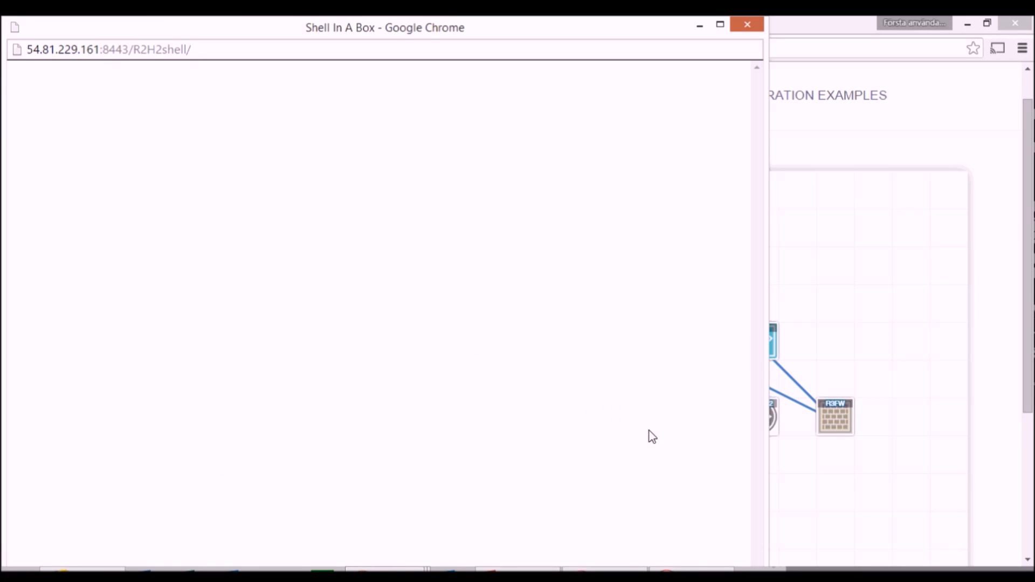
Step: Ping the Dell_IT host 10.0.0.2 from the R2H2 shell
{"action": "type", "text": "pi"}
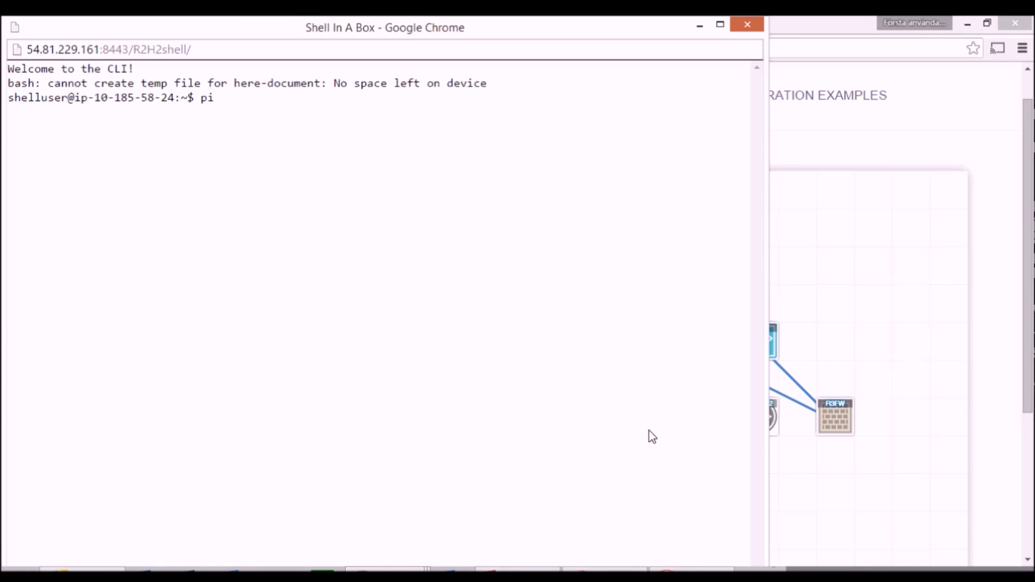
{"action": "type", "text": "ng 10.0.0.2"}
{"action": "key", "text": "Return"}
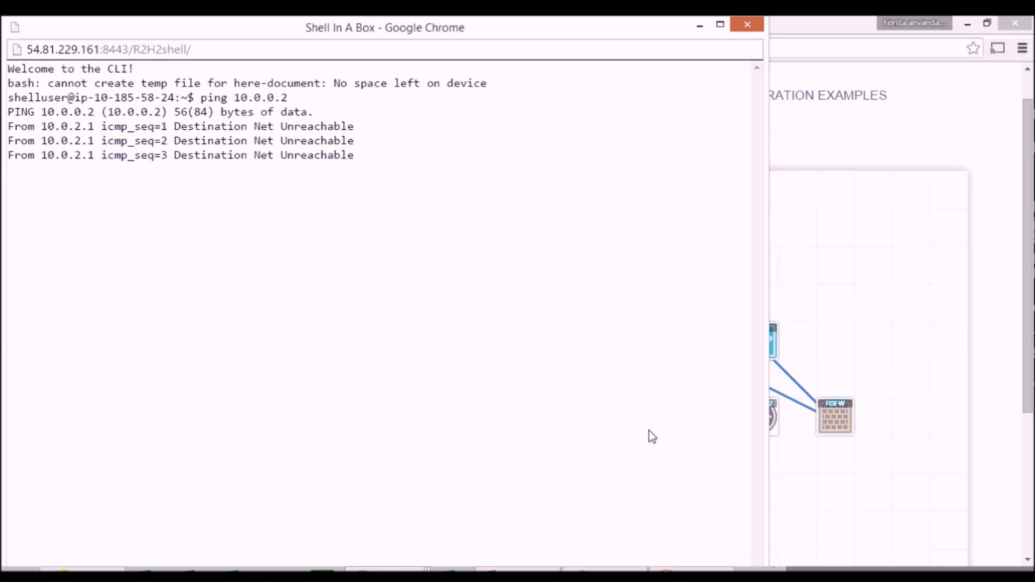
Step: Switch back to the Big Cloud Fabric web interface and start a path test from the volvo_IT endpoint 10.0.2.2
{"action": "mouse_move", "coordinate": [386, 570]}
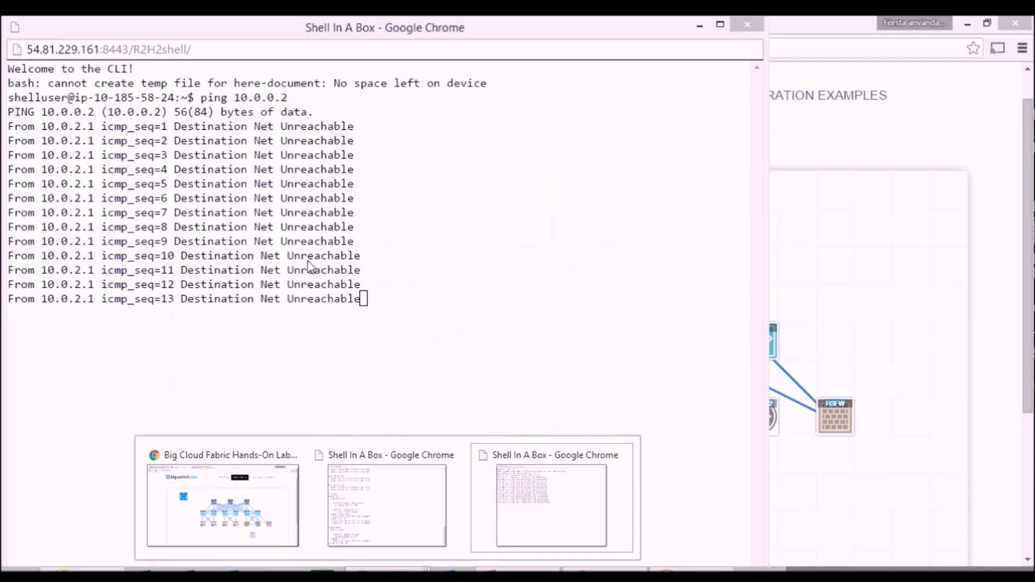
{"action": "left_click", "coordinate": [198, 462]}
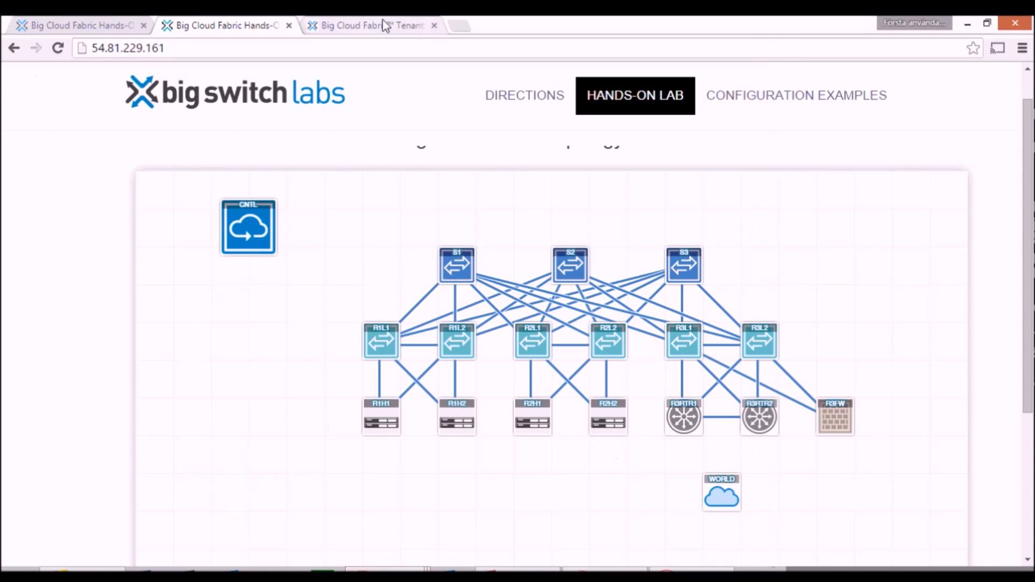
{"action": "left_click", "coordinate": [383, 25]}
{"action": "scroll", "coordinate": [652, 106], "scroll_direction": "up", "scroll_amount": 1}
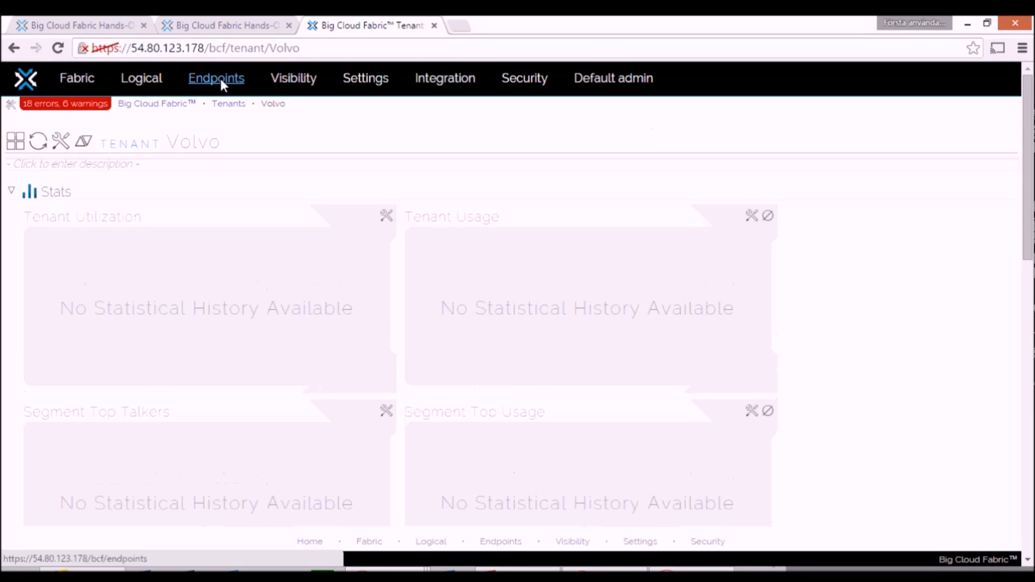
{"action": "left_click", "coordinate": [219, 79]}
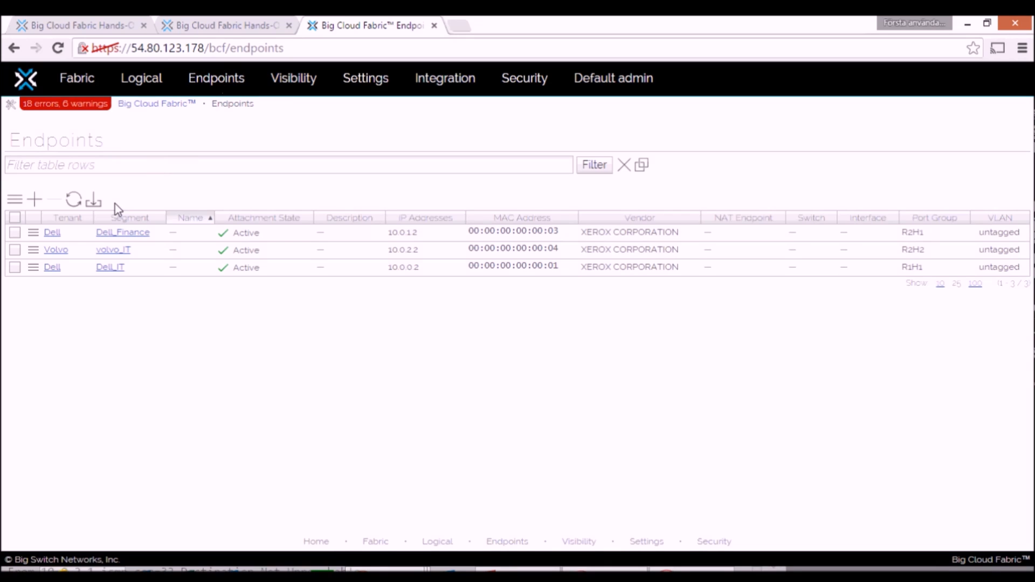
{"action": "left_click", "coordinate": [15, 250]}
{"action": "left_click", "coordinate": [32, 252]}
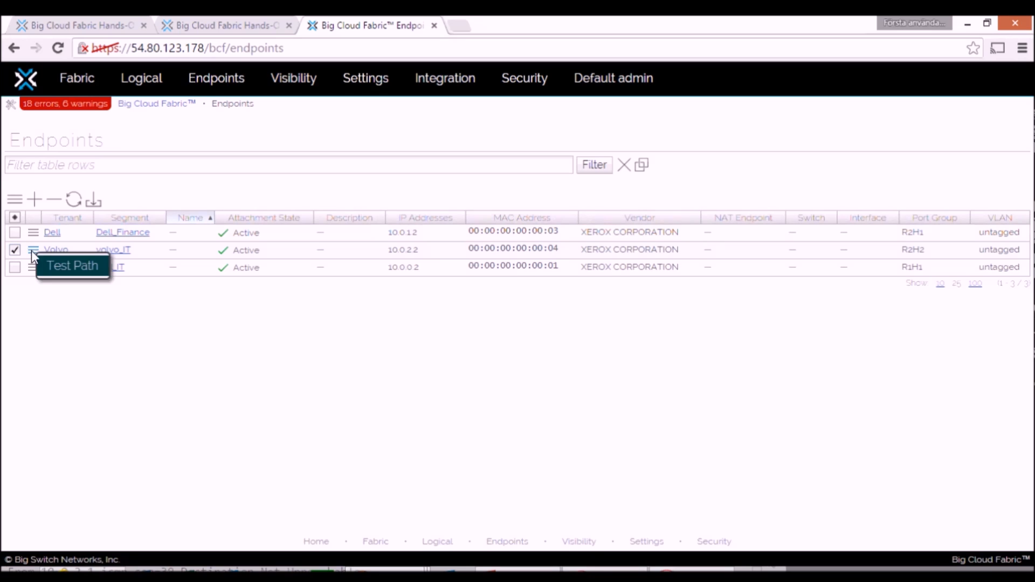
{"action": "left_click", "coordinate": [72, 266]}
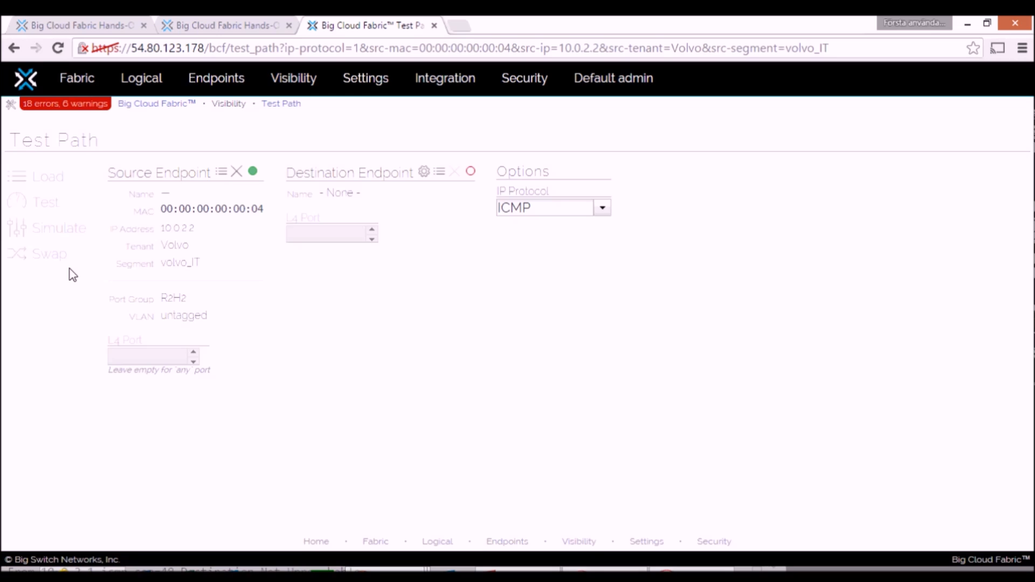
Step: Choose the Dell_IT endpoint 10.0.0.2 as path test destination, simulate the ICMP path from volvo_IT and examine the result
{"action": "left_click", "coordinate": [444, 174]}
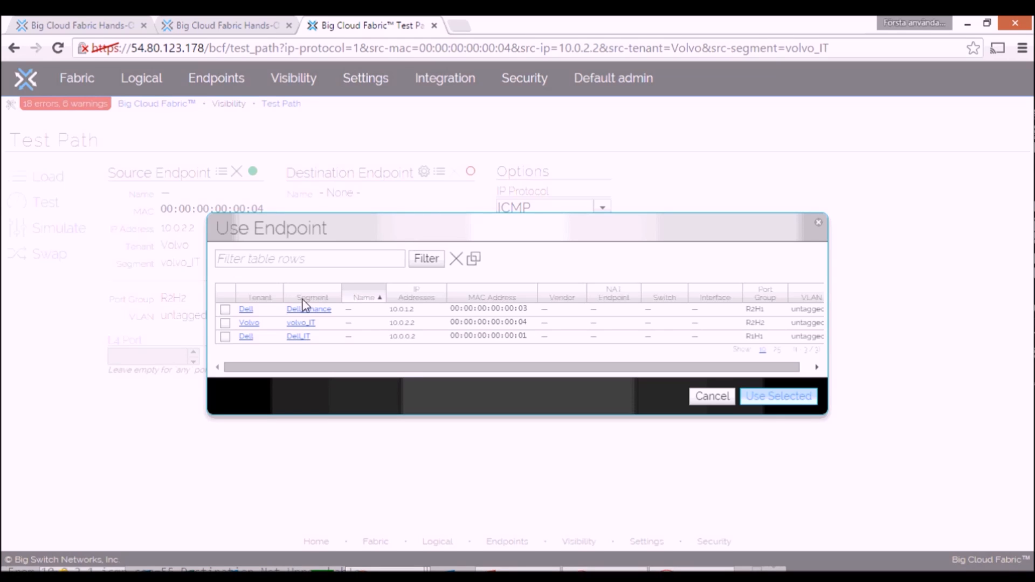
{"action": "left_click", "coordinate": [226, 337]}
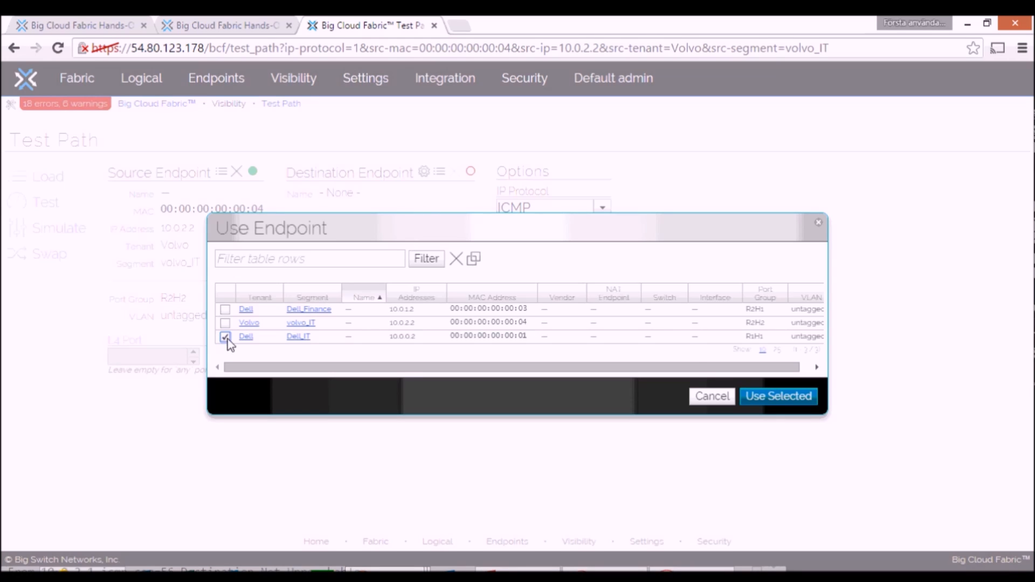
{"action": "left_click", "coordinate": [773, 395]}
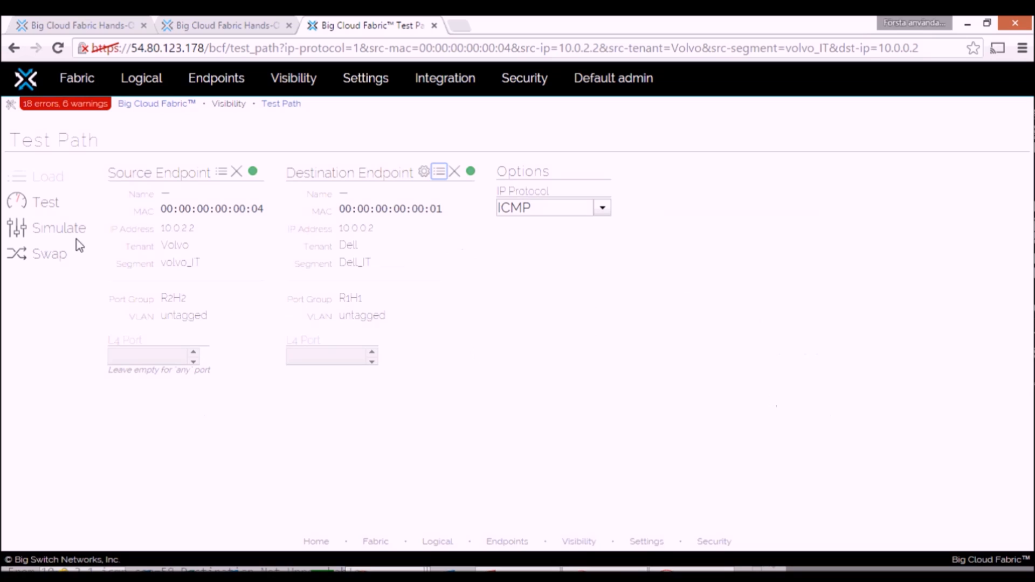
{"action": "left_click", "coordinate": [17, 237]}
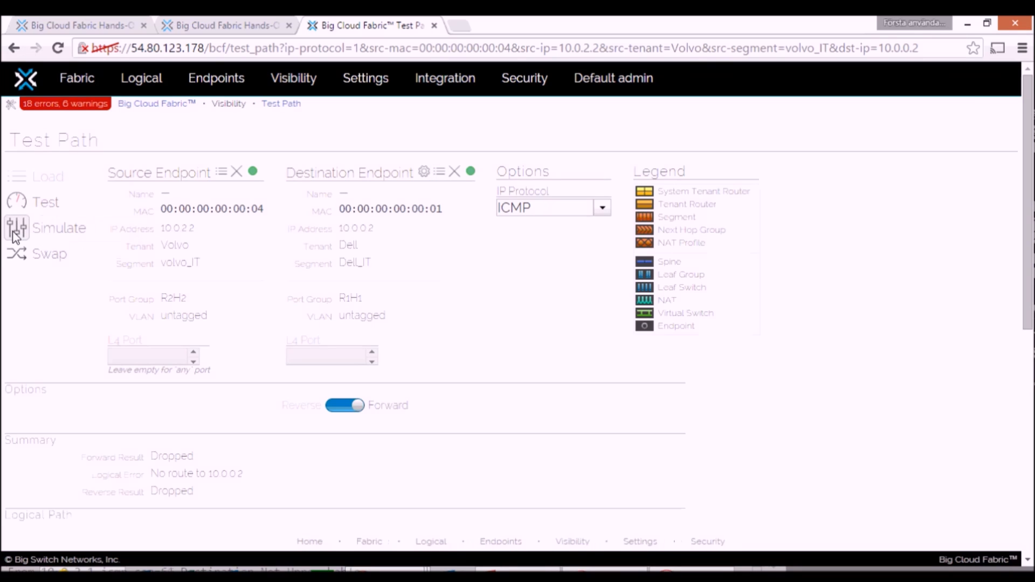
{"action": "left_click_drag", "start_coordinate": [1029, 189], "coordinate": [1025, 253]}
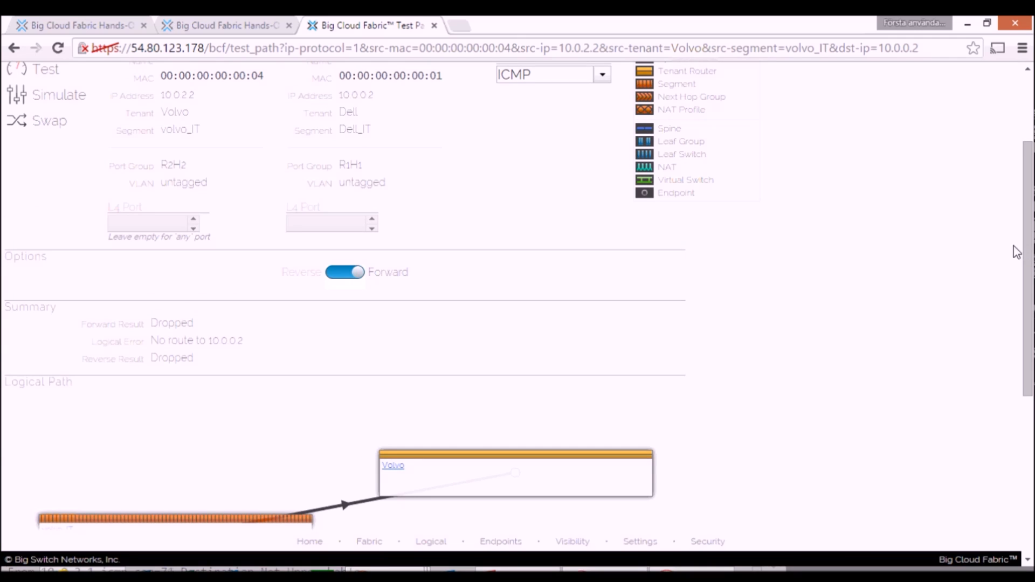
{"action": "left_click", "coordinate": [230, 28]}
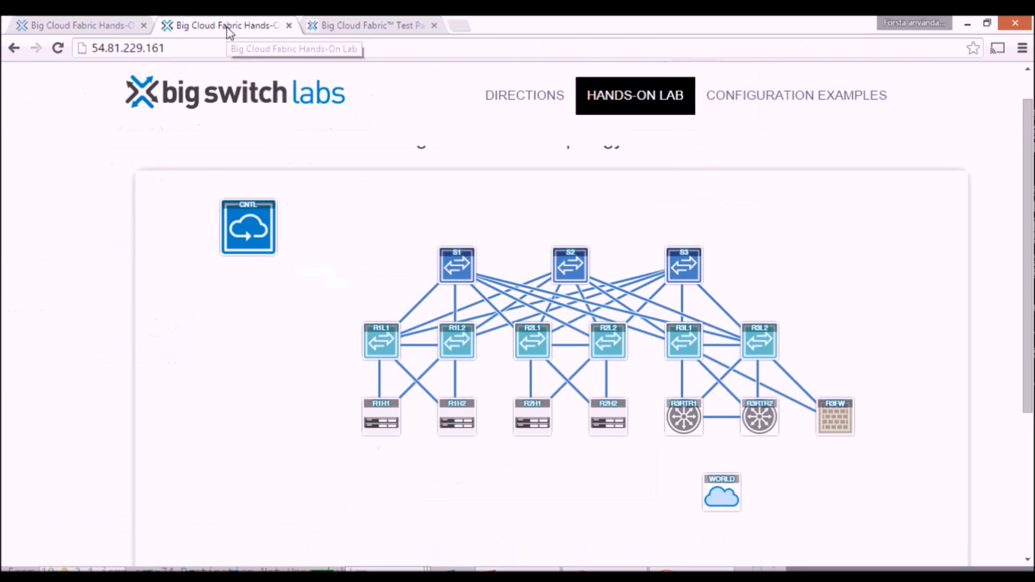
{"action": "left_click", "coordinate": [56, 26]}
{"action": "left_click", "coordinate": [406, 22]}
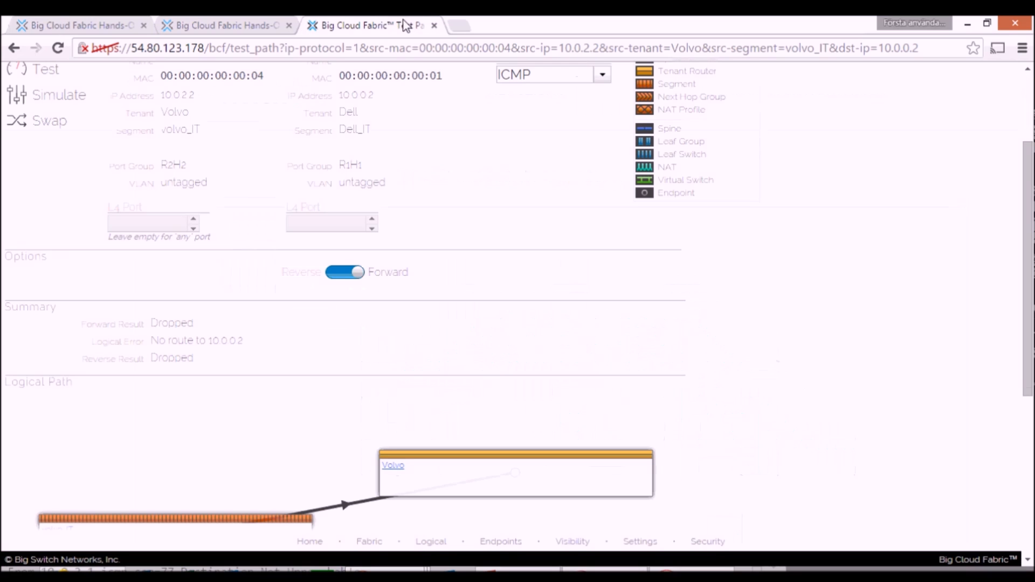
{"action": "scroll", "coordinate": [501, 167], "scroll_direction": "up", "scroll_amount": 3}
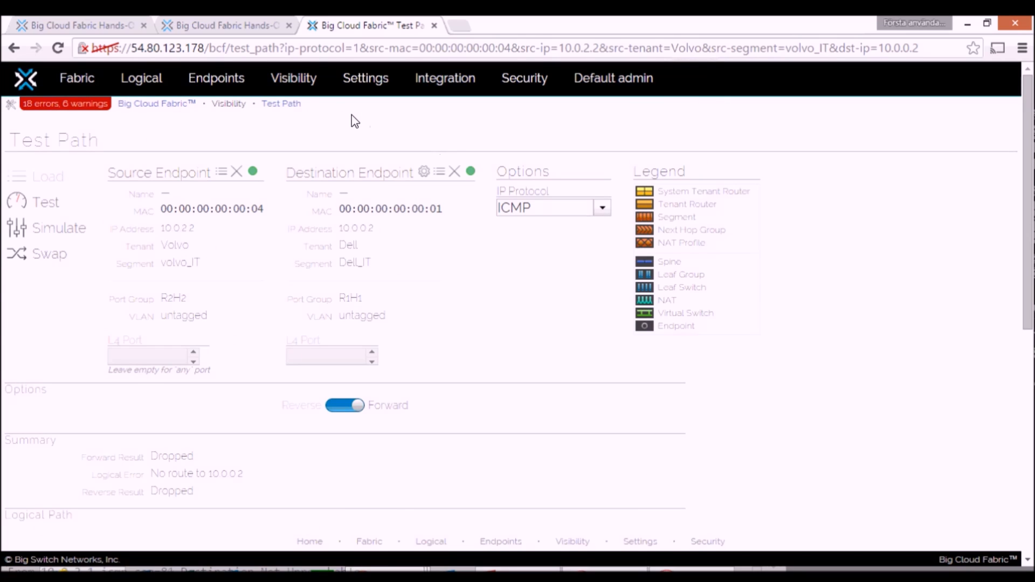
Step: Open the Volvo tenant's logical router details from the tenant list and start creating a route
{"action": "left_click", "coordinate": [138, 77]}
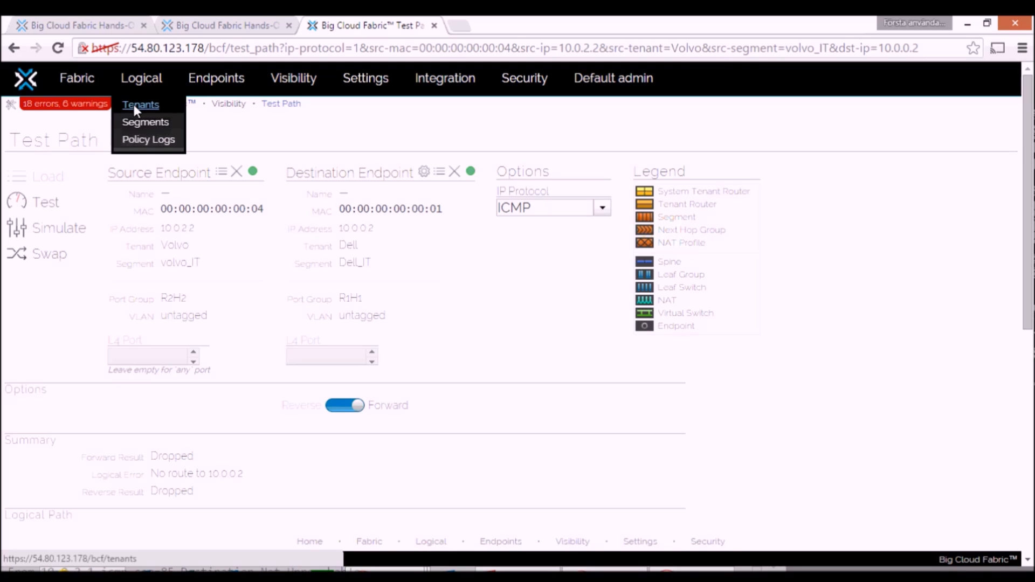
{"action": "left_click", "coordinate": [134, 105]}
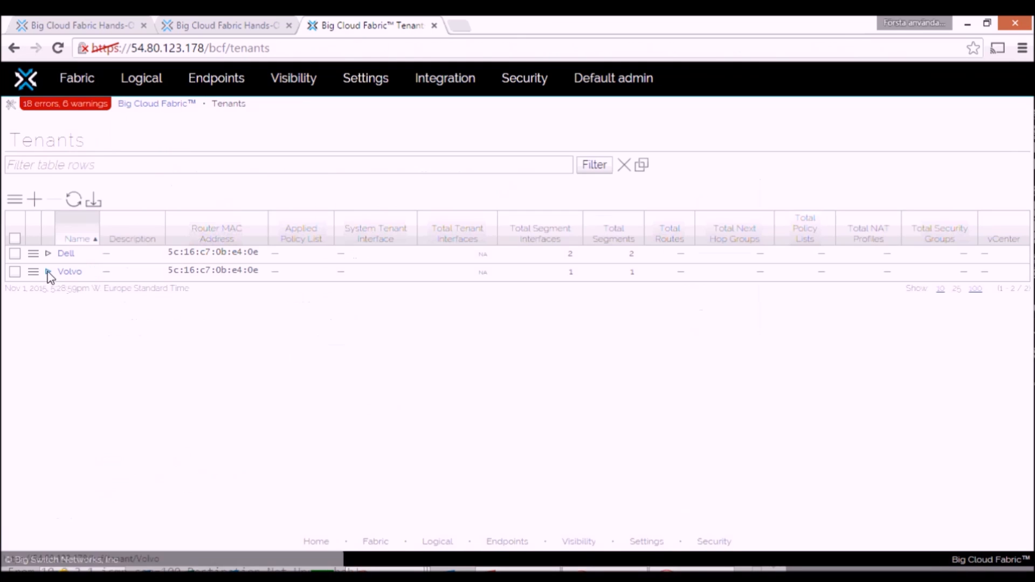
{"action": "left_click", "coordinate": [48, 271]}
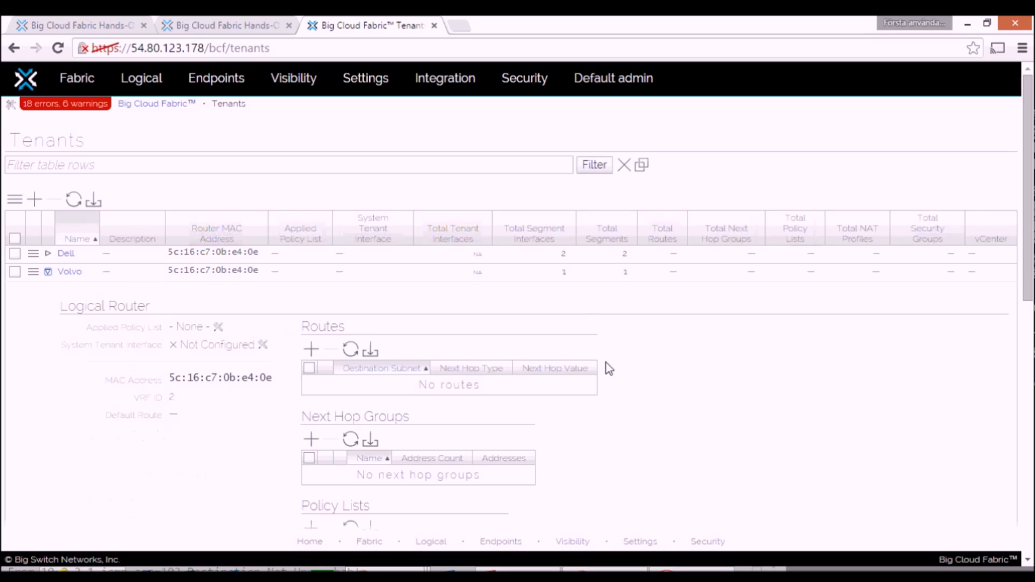
{"action": "left_click", "coordinate": [312, 349]}
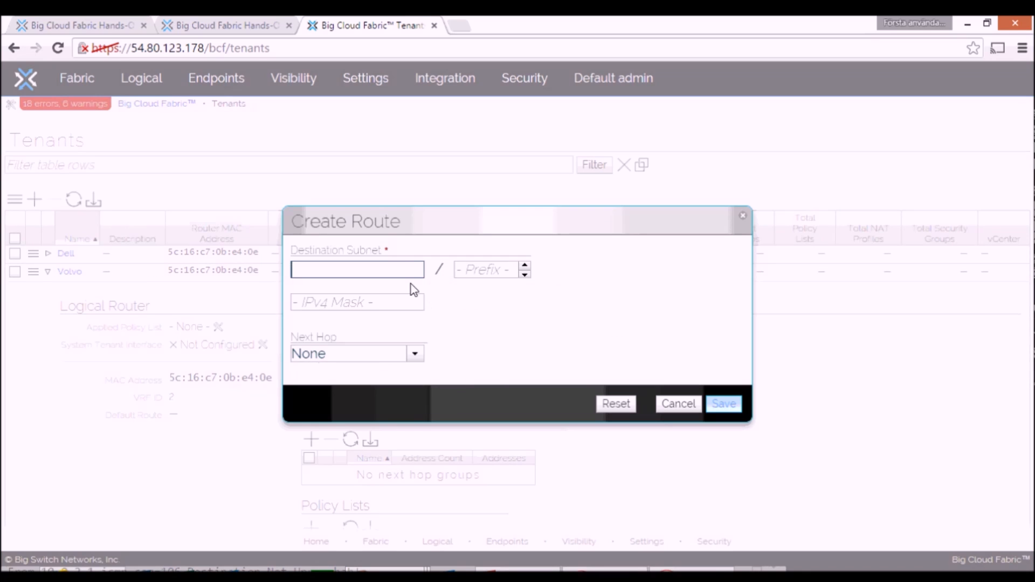
{"action": "left_click", "coordinate": [416, 356]}
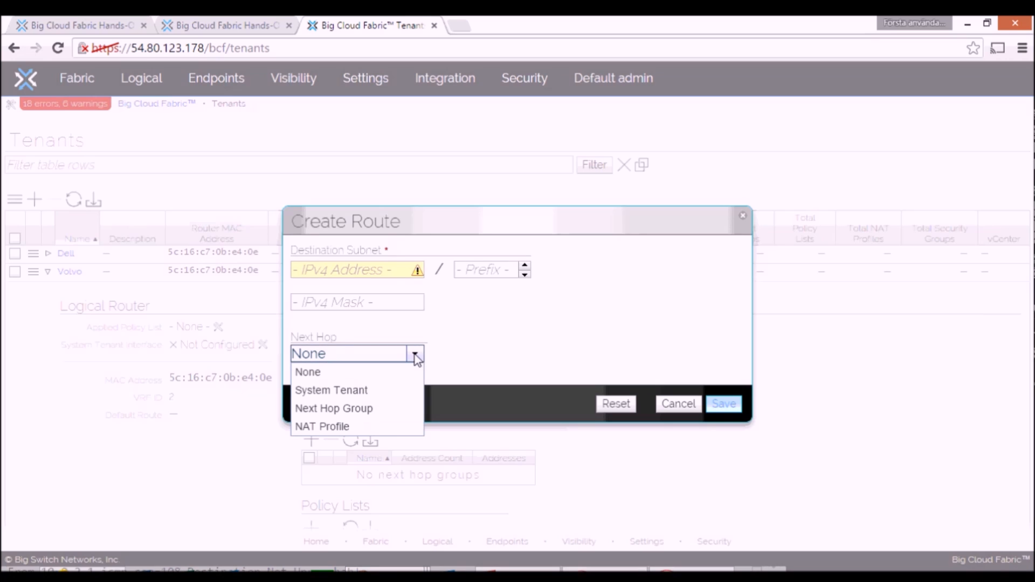
{"action": "left_click", "coordinate": [415, 356]}
Step: Set the new Volvo route's destination subnet to 0.0.0.0 with prefix 0
{"action": "left_click", "coordinate": [374, 274]}
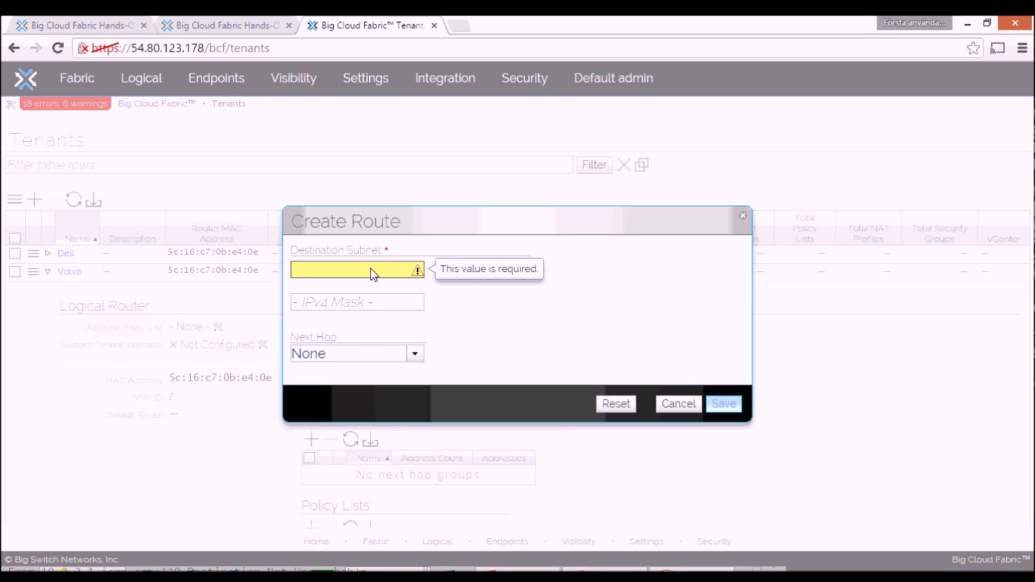
{"action": "type", "text": "10."}
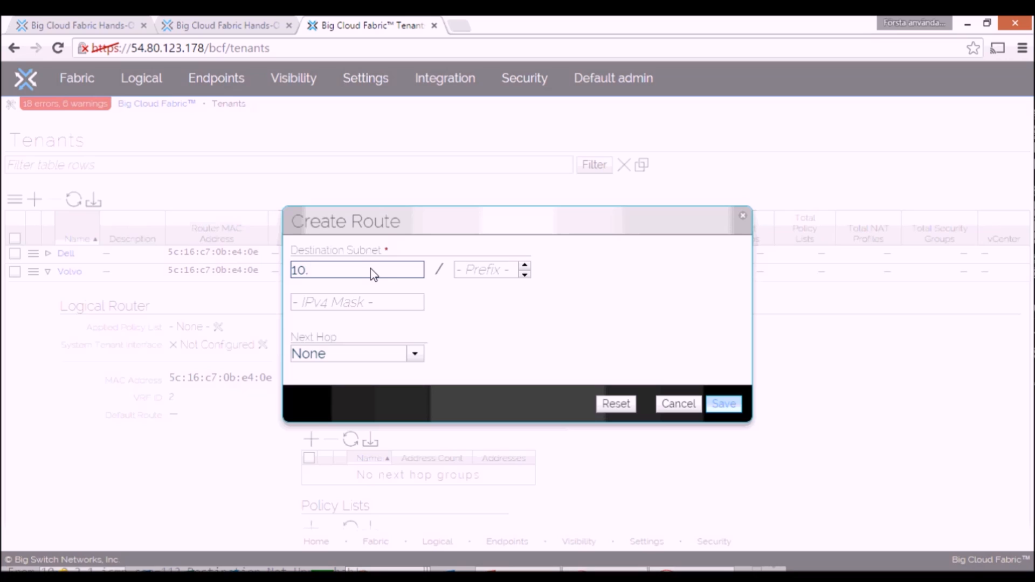
{"action": "type", "text": "0"}
{"action": "key", "text": "BackSpace"}
{"action": "key", "text": "BackSpace"}
{"action": "key", "text": "BackSpace"}
{"action": "type", "text": "0.0.0.0"}
{"action": "left_click", "coordinate": [480, 266]}
{"action": "type", "text": "0"}
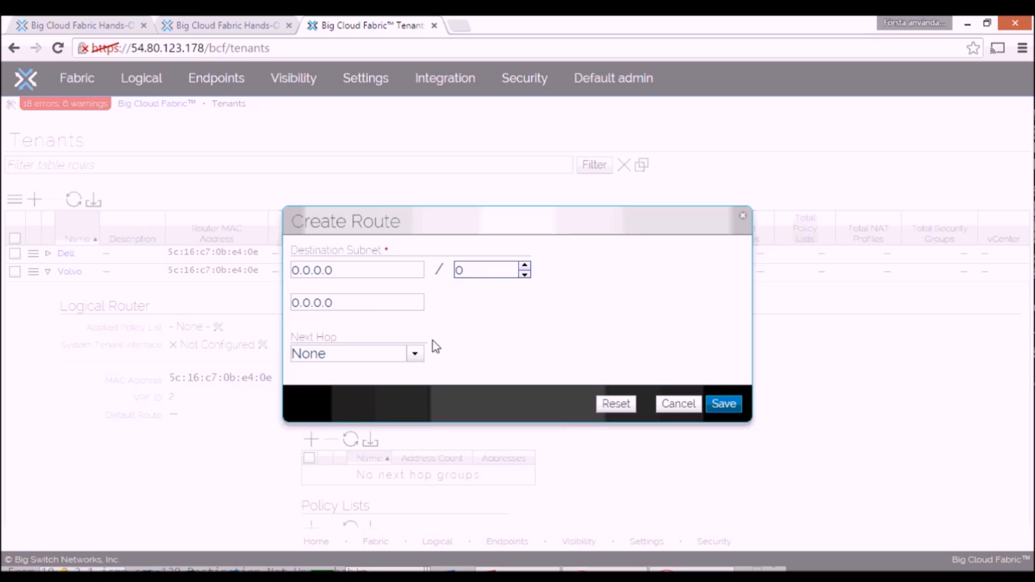
Step: Choose System Tenant as the next hop of the Volvo default route and save the route
{"action": "left_click", "coordinate": [414, 353]}
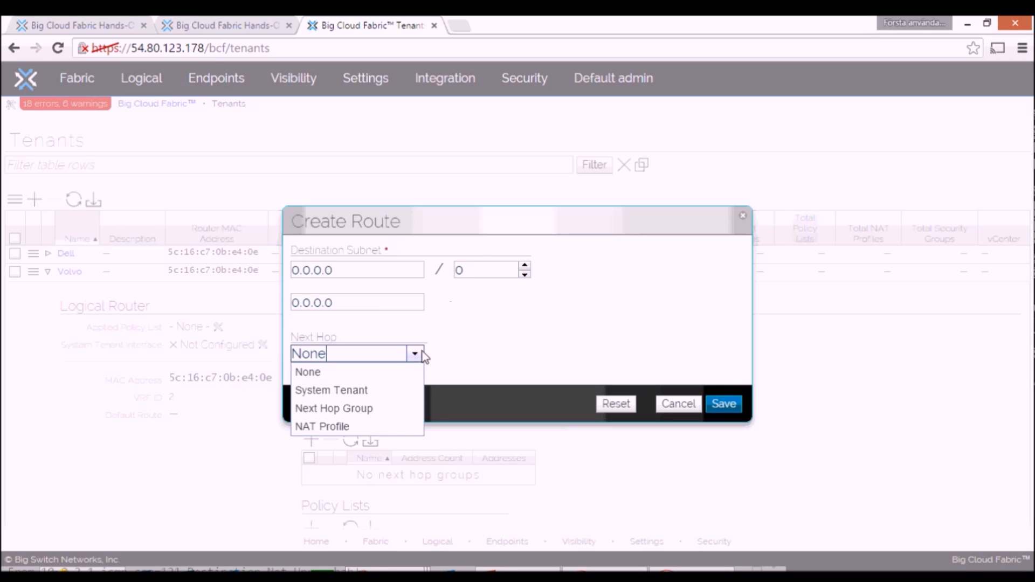
{"action": "left_click", "coordinate": [335, 393]}
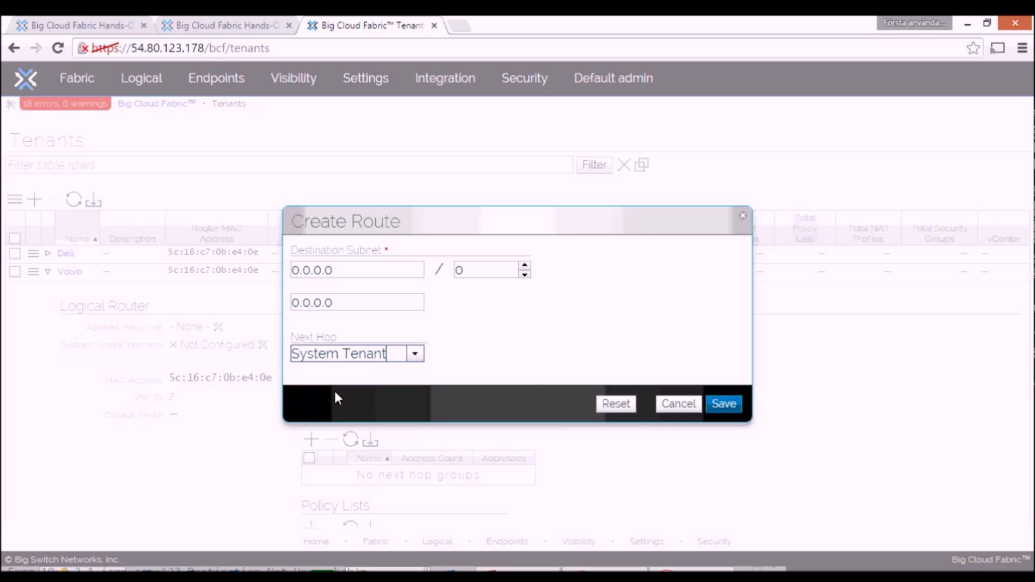
{"action": "left_click", "coordinate": [723, 405]}
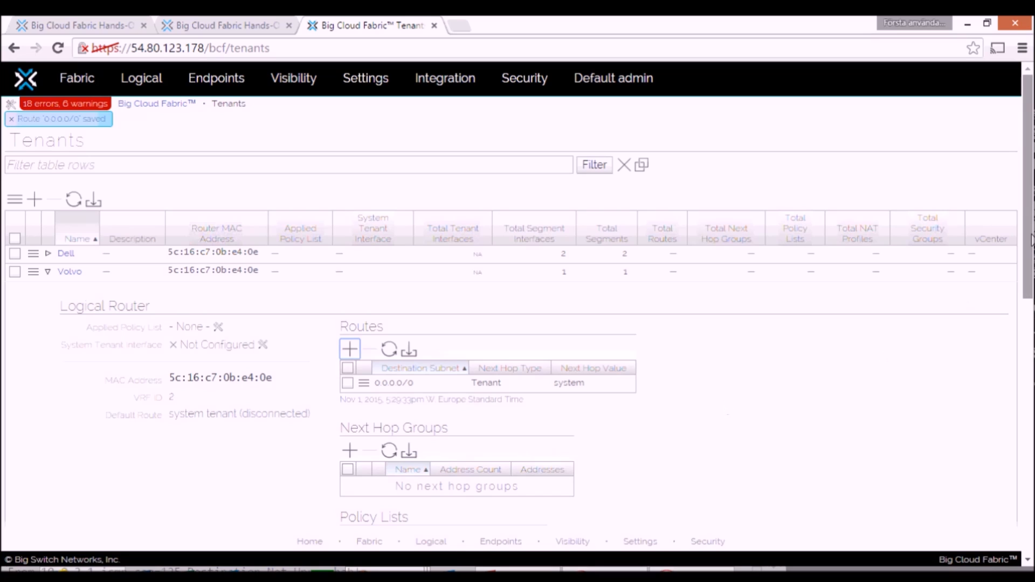
Step: Add a default route 0.0.0.0/0 with next hop System Tenant to the Dell tenant's logical router
{"action": "scroll", "coordinate": [1030, 240], "scroll_direction": "down", "scroll_amount": 1}
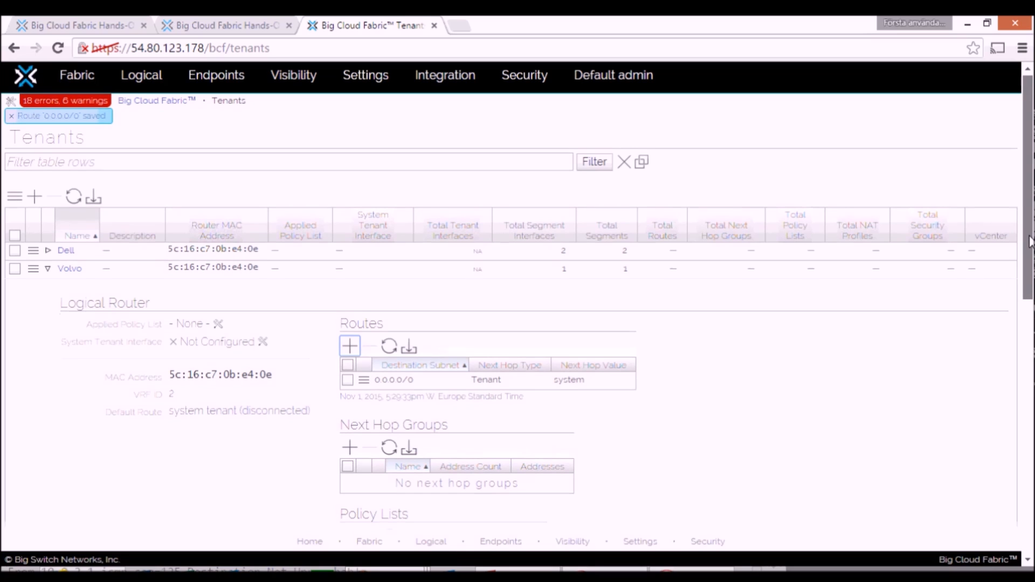
{"action": "left_click", "coordinate": [49, 252]}
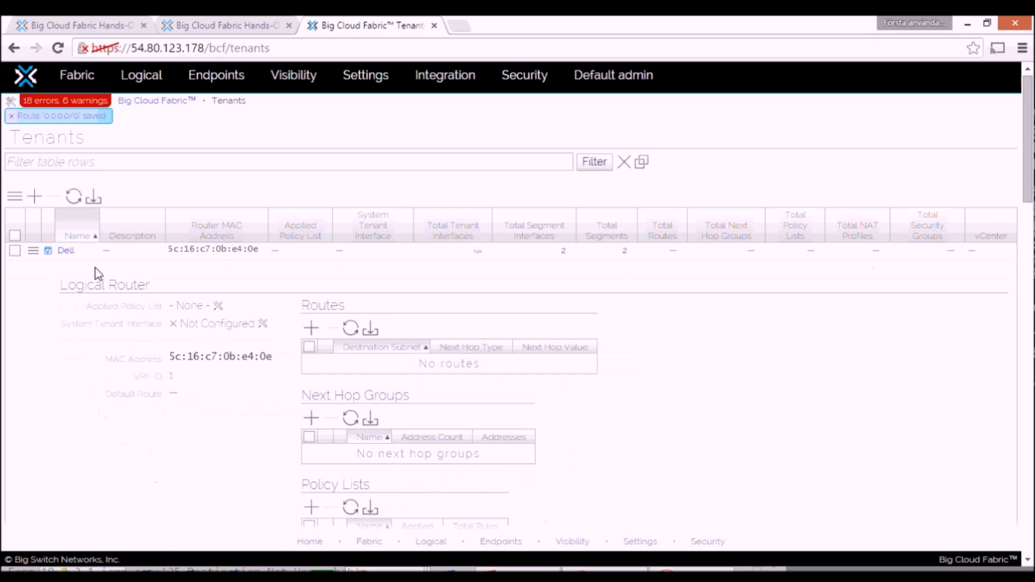
{"action": "left_click", "coordinate": [311, 327]}
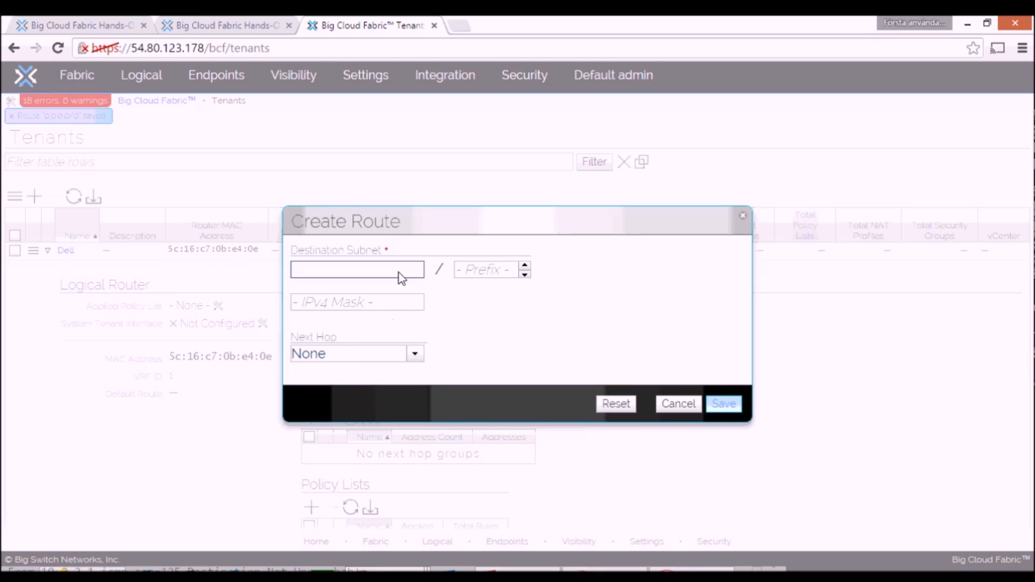
{"action": "type", "text": "0.0.0.0"}
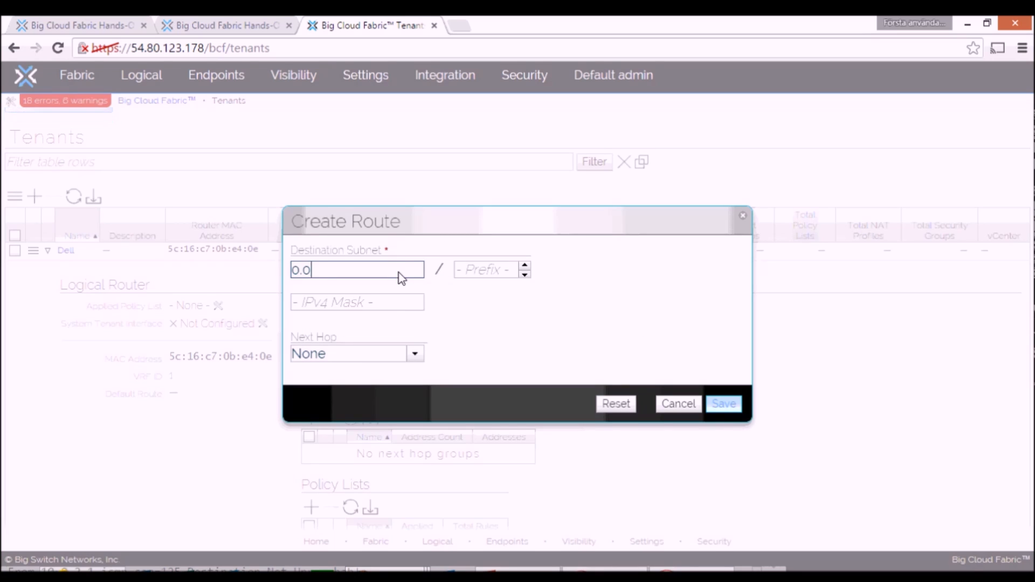
{"action": "left_click", "coordinate": [468, 271]}
{"action": "type", "text": "0"}
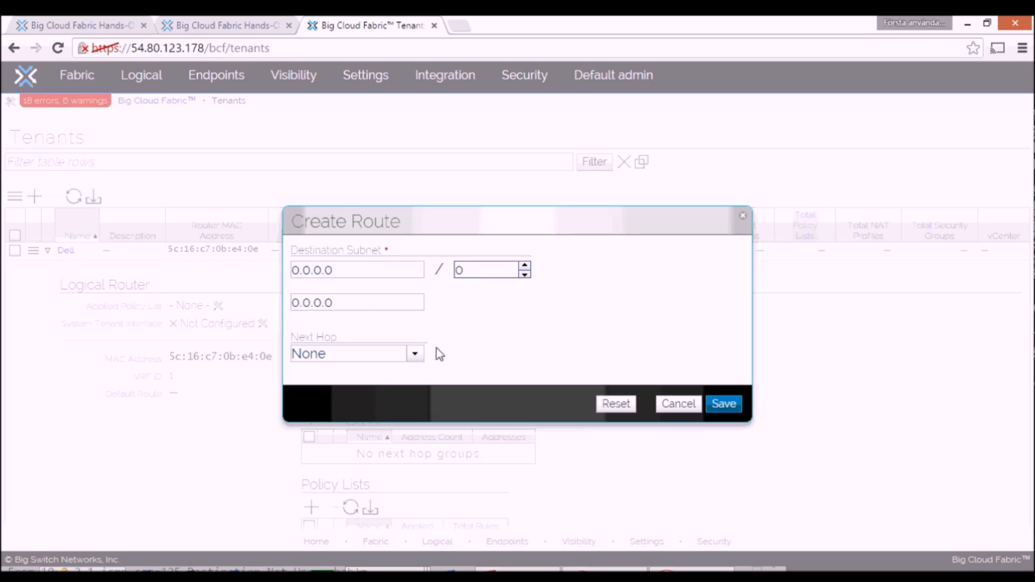
{"action": "left_click", "coordinate": [414, 355]}
{"action": "left_click", "coordinate": [349, 387]}
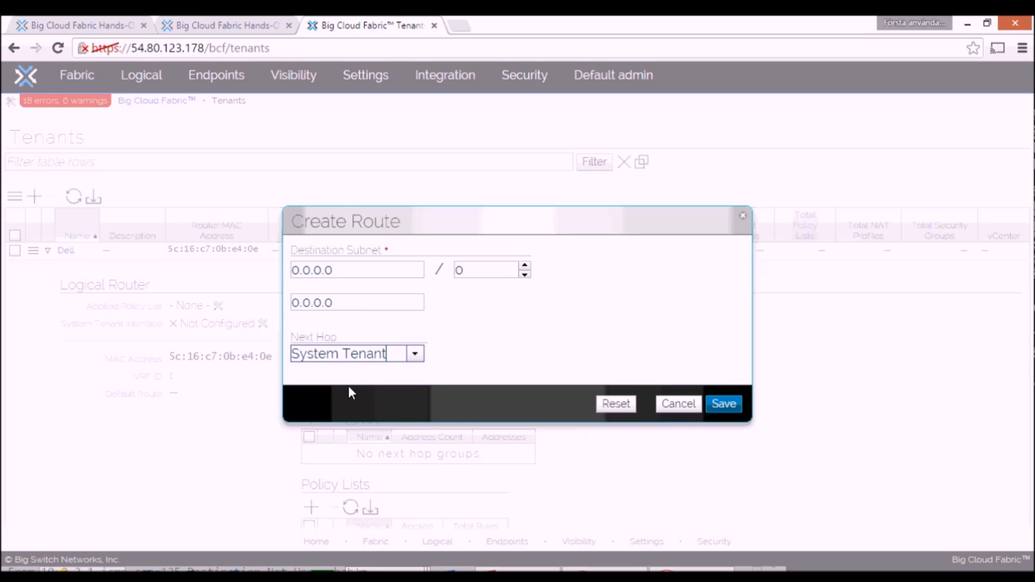
{"action": "left_click", "coordinate": [724, 404]}
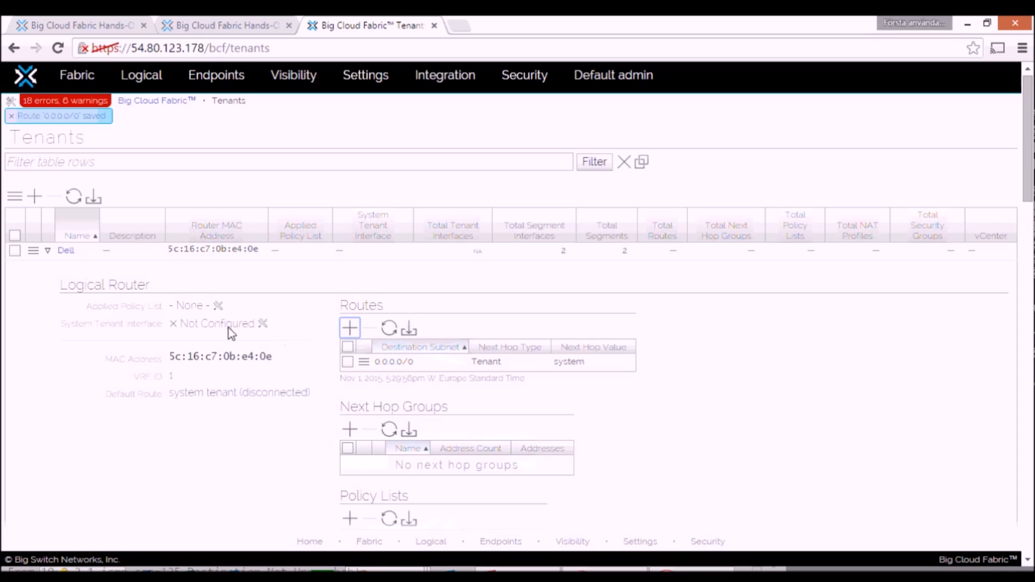
Step: Configure the interface connections between the system tenant and Dell in both directions and submit them
{"action": "left_click", "coordinate": [262, 323]}
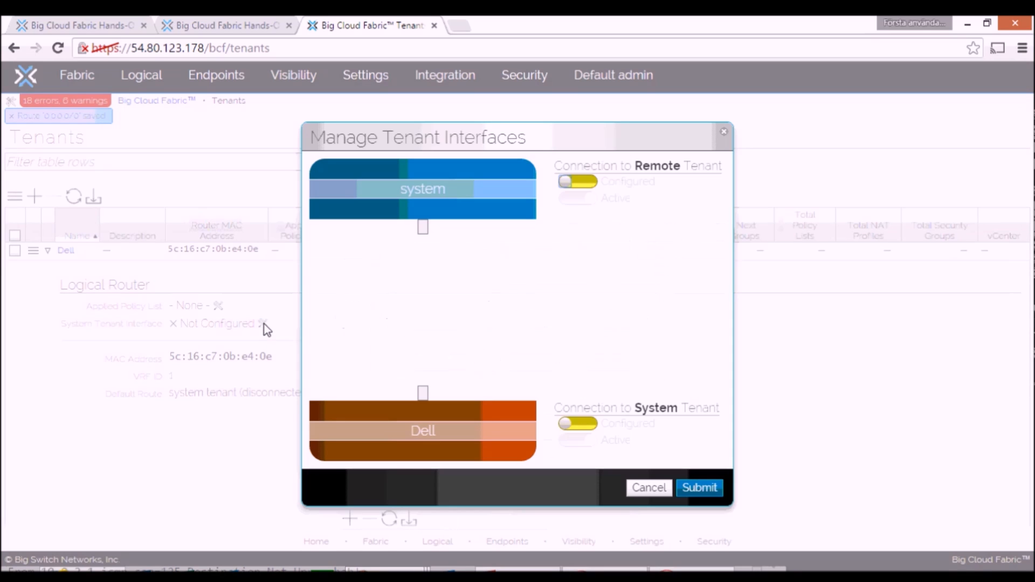
{"action": "left_click", "coordinate": [570, 182]}
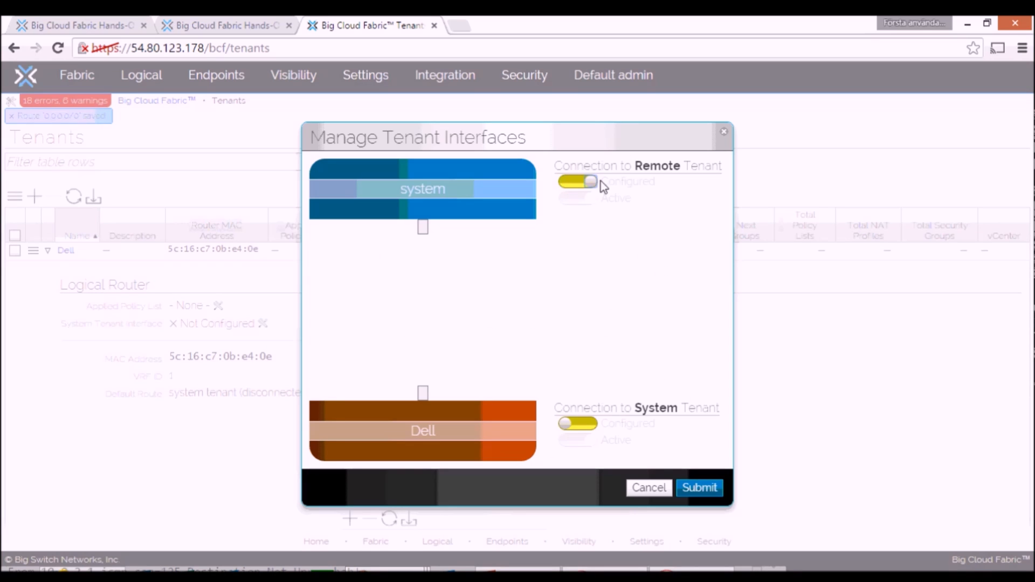
{"action": "left_click", "coordinate": [573, 426]}
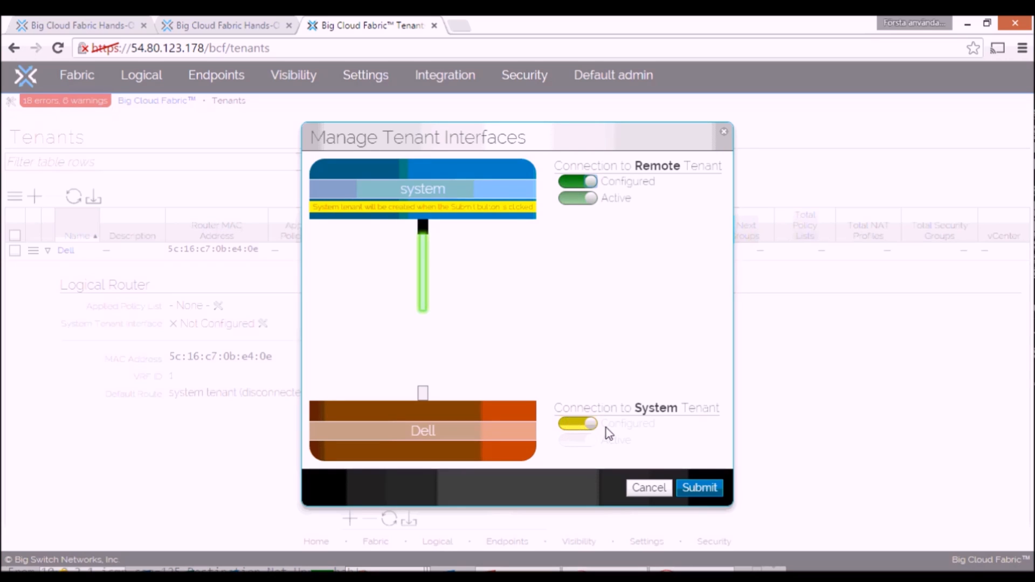
{"action": "left_click", "coordinate": [695, 487]}
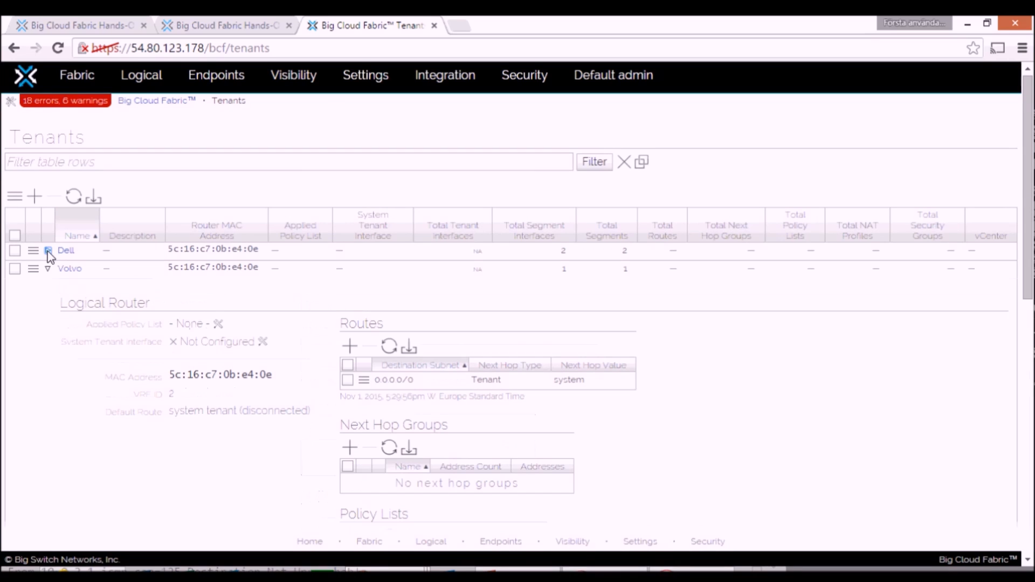
Step: Configure the interface connections between the system tenant and Volvo in both directions and submit them
{"action": "left_click", "coordinate": [48, 272]}
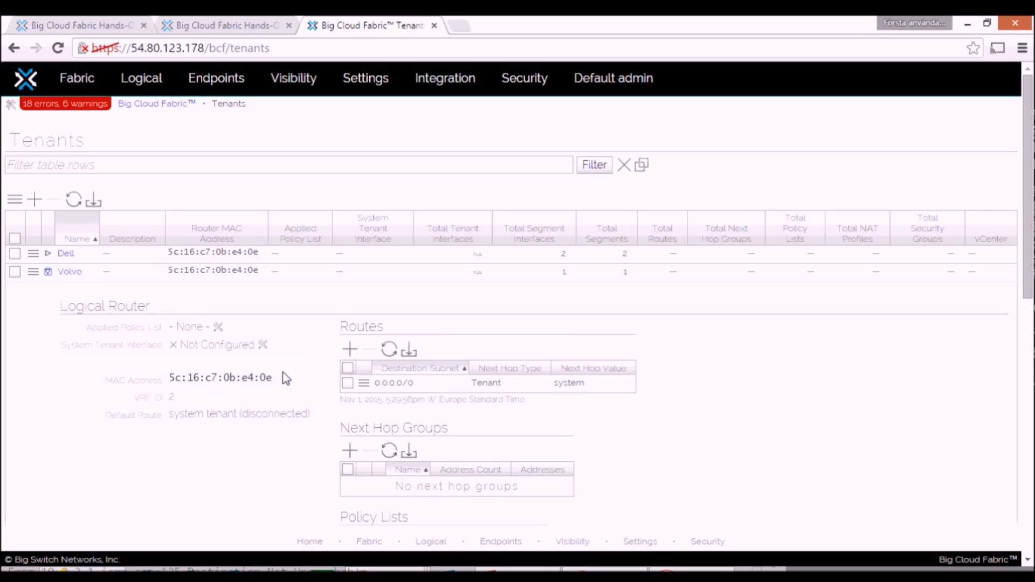
{"action": "left_click", "coordinate": [263, 345]}
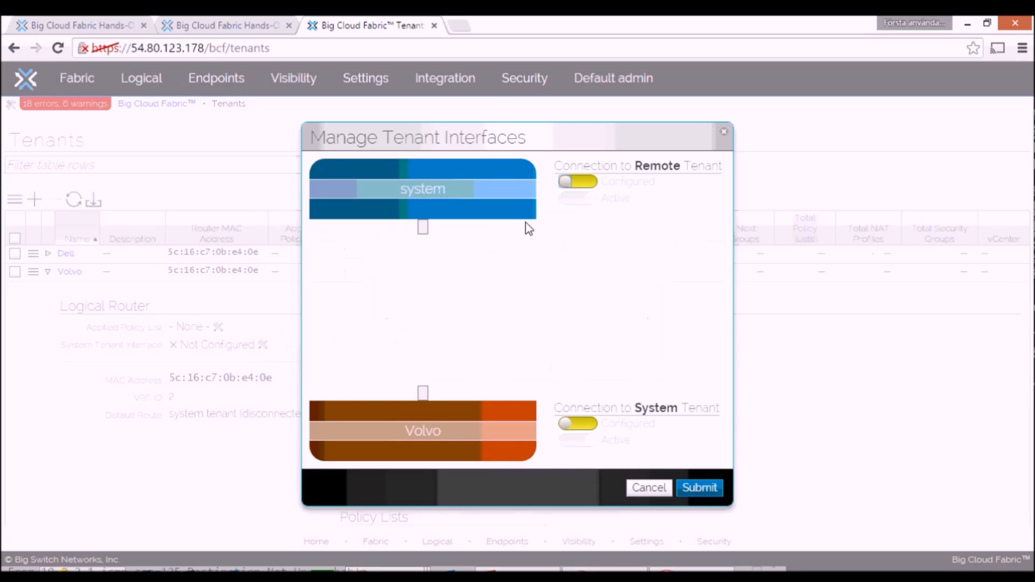
{"action": "left_click", "coordinate": [592, 182]}
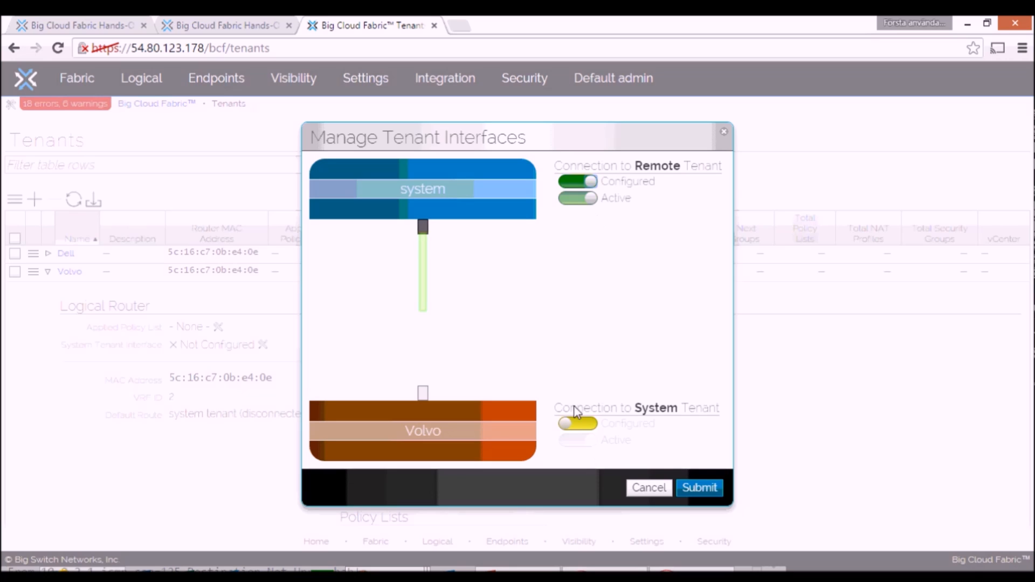
{"action": "left_click", "coordinate": [572, 424]}
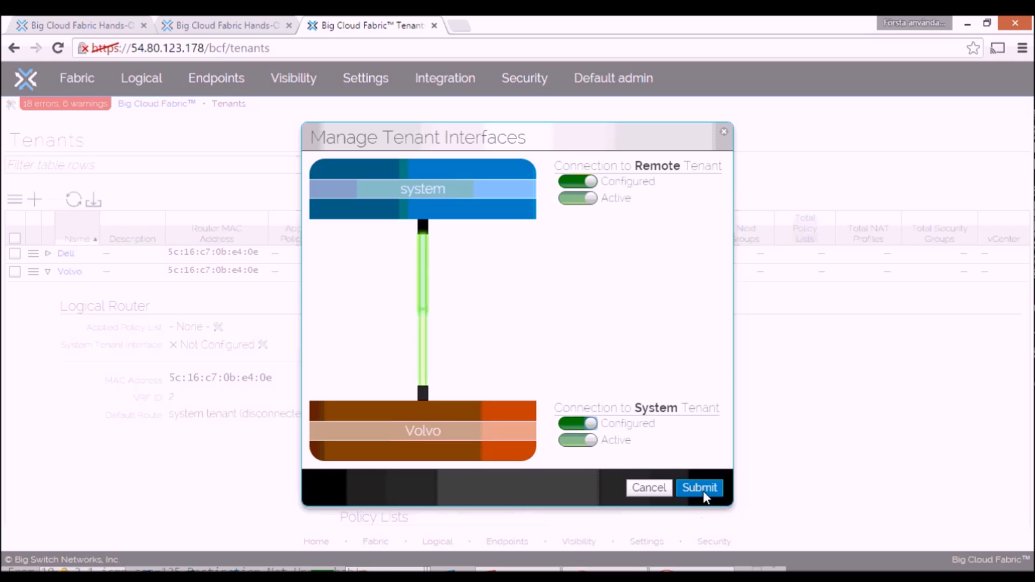
{"action": "left_click", "coordinate": [703, 492]}
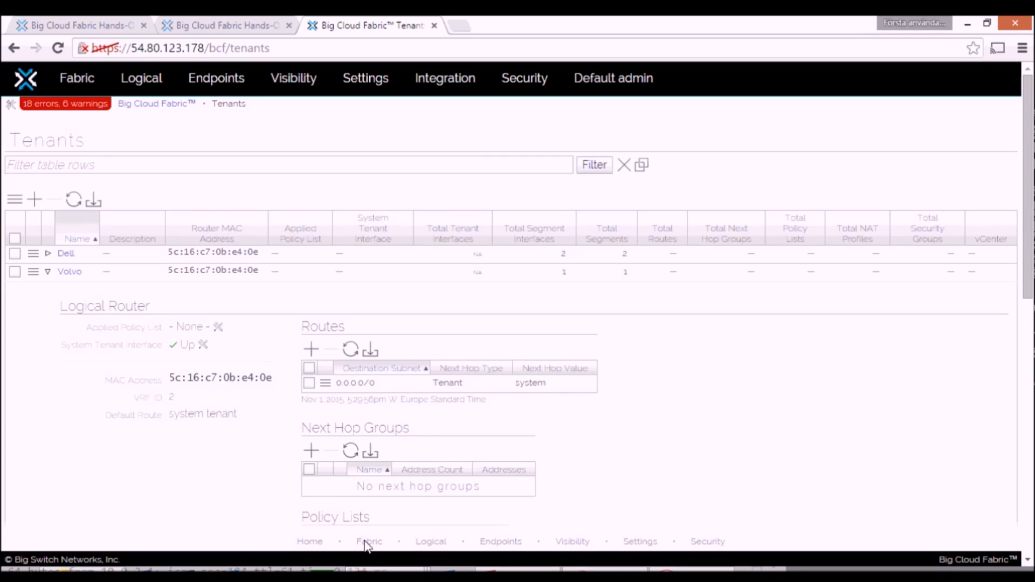
Step: Check the running ping to 10.0.2.1 in the R2H2 shell window, and return to the Big Cloud Fabric tenants page
{"action": "mouse_move", "coordinate": [371, 571]}
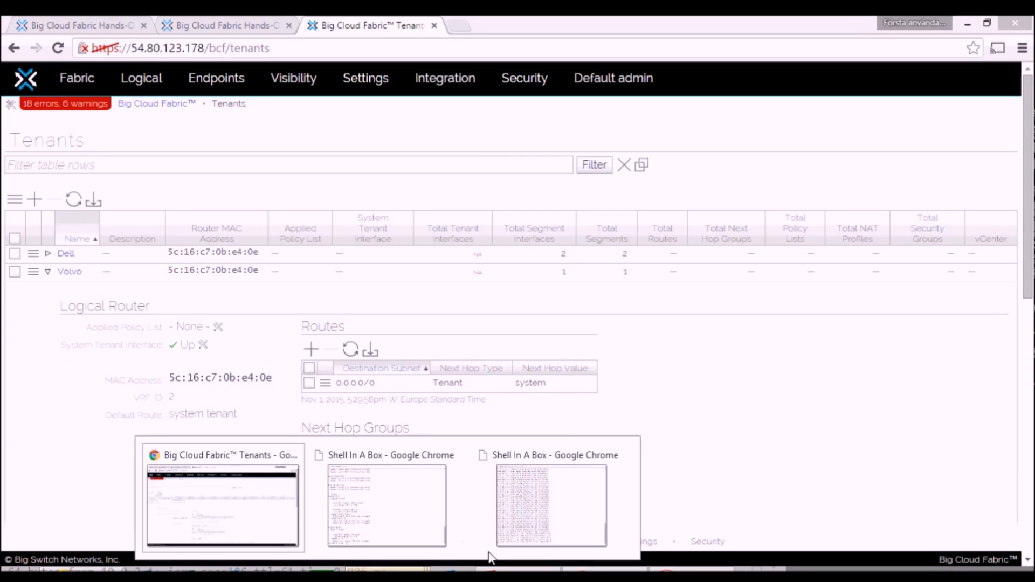
{"action": "left_click", "coordinate": [538, 520]}
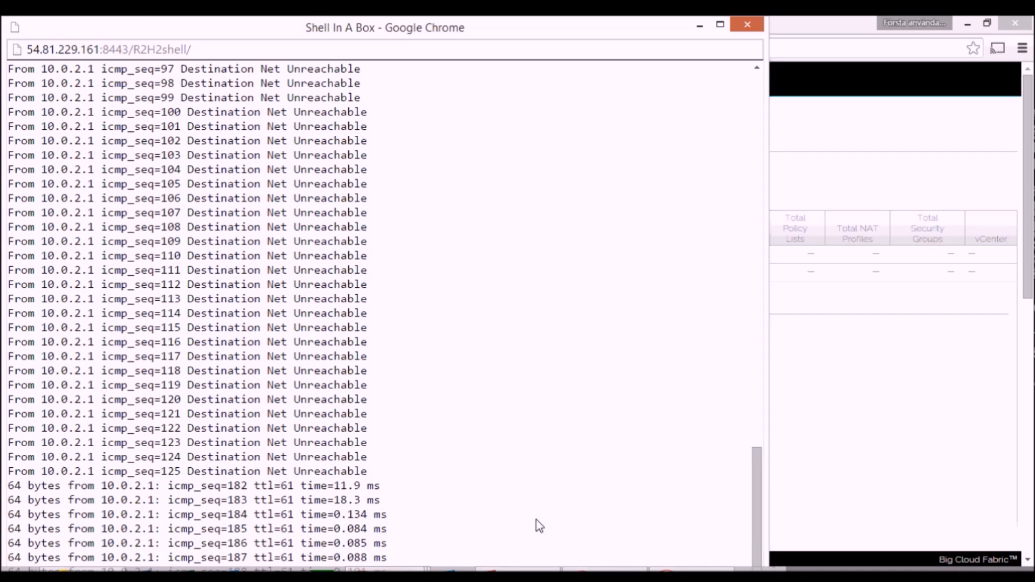
{"action": "mouse_move", "coordinate": [371, 571]}
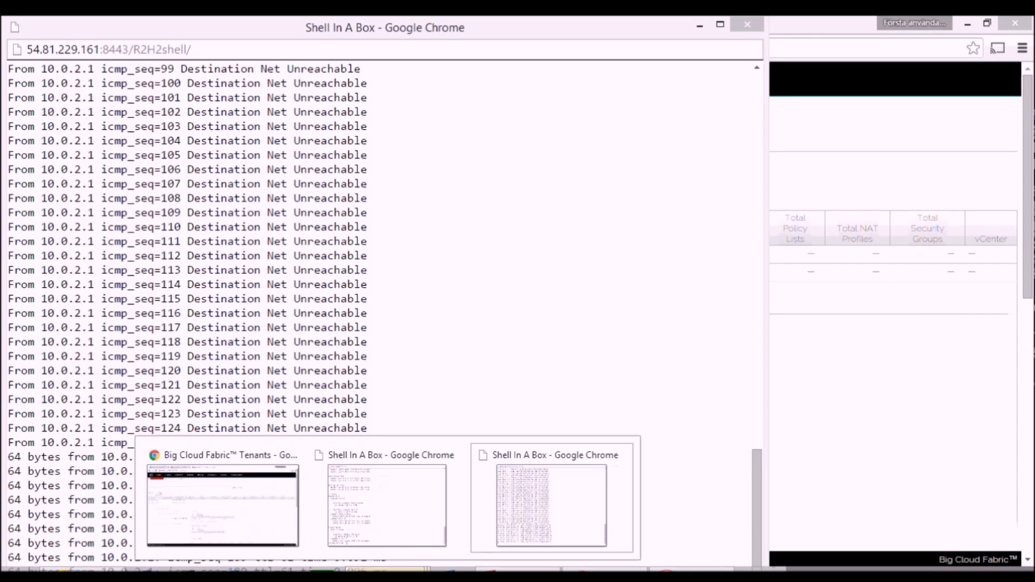
{"action": "left_click", "coordinate": [273, 522]}
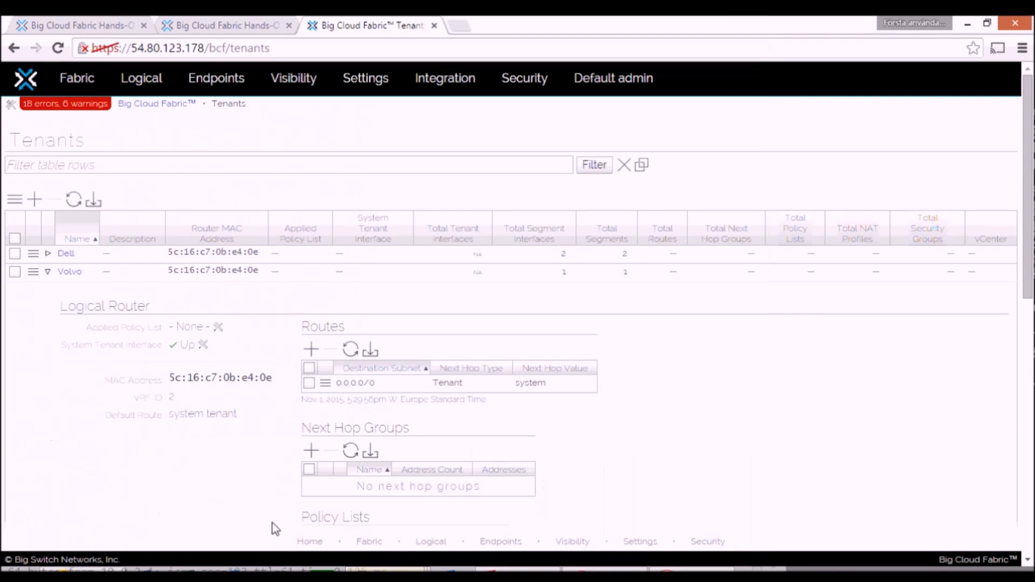
Step: Start a Test Path from the endpoints list with the Volvo endpoint 10.0.2.2 in segment volvo_IT as the source
{"action": "left_click", "coordinate": [221, 76]}
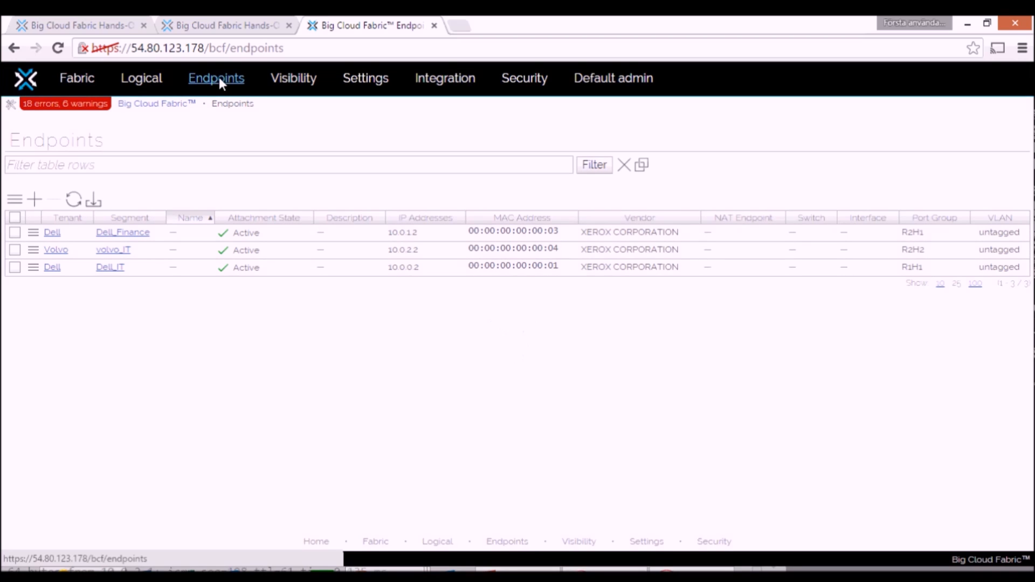
{"action": "left_click", "coordinate": [16, 253]}
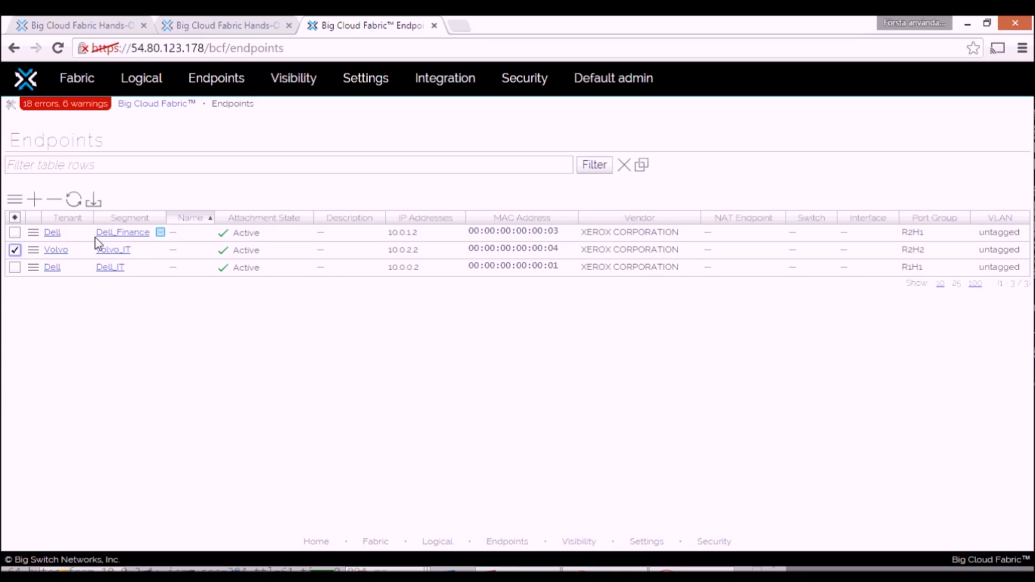
{"action": "left_click", "coordinate": [34, 251]}
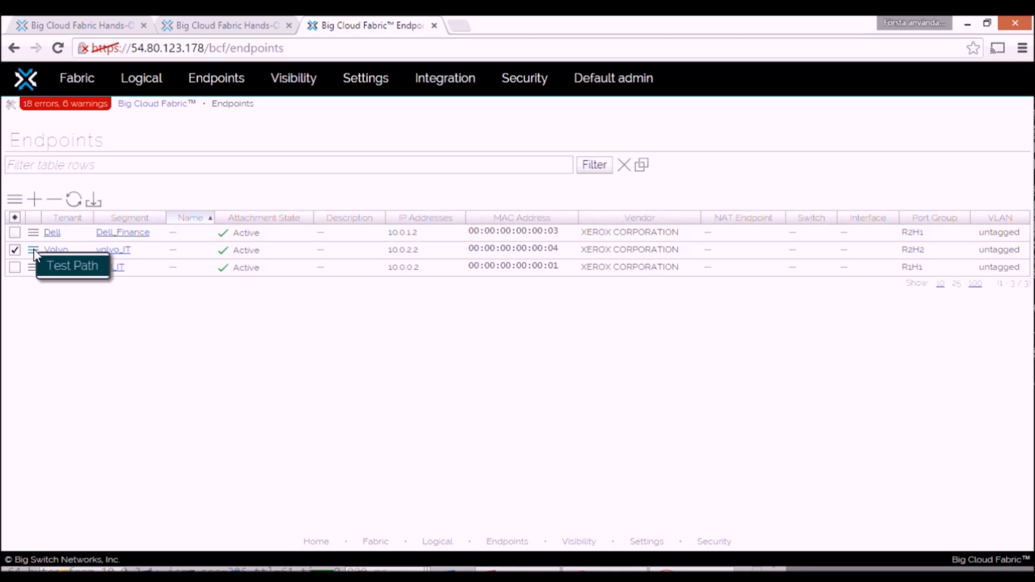
{"action": "left_click", "coordinate": [51, 265]}
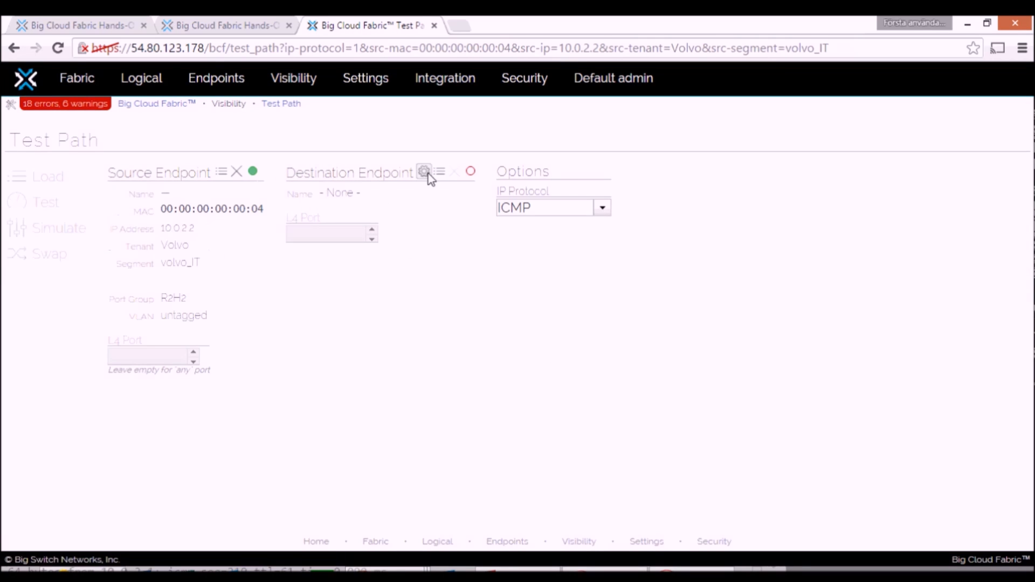
Step: Use the Dell_IT endpoint 10.0.0.2 as destination, simulate the ICMP path, and examine the logical and physical paths
{"action": "left_click", "coordinate": [440, 172]}
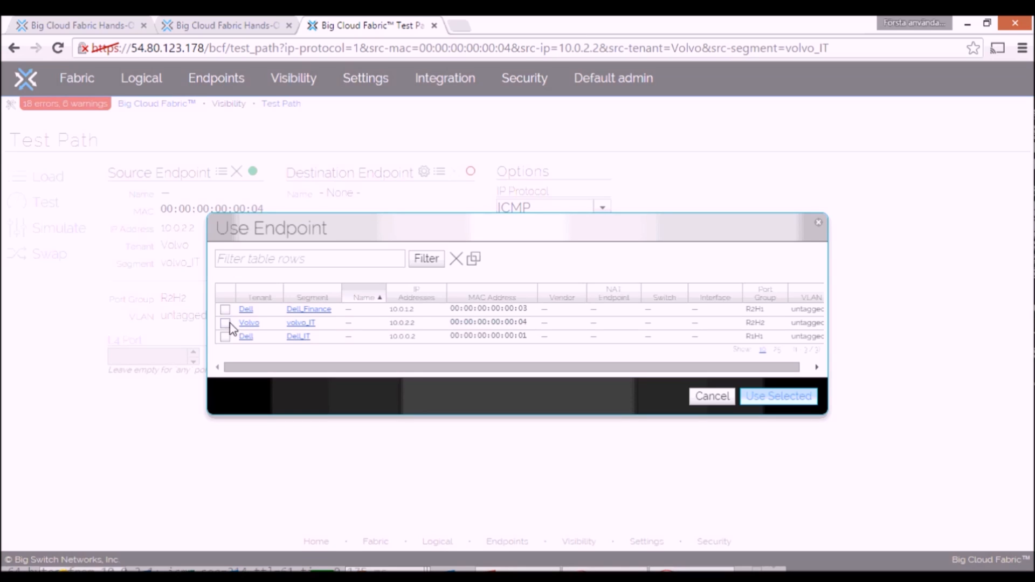
{"action": "left_click", "coordinate": [226, 338]}
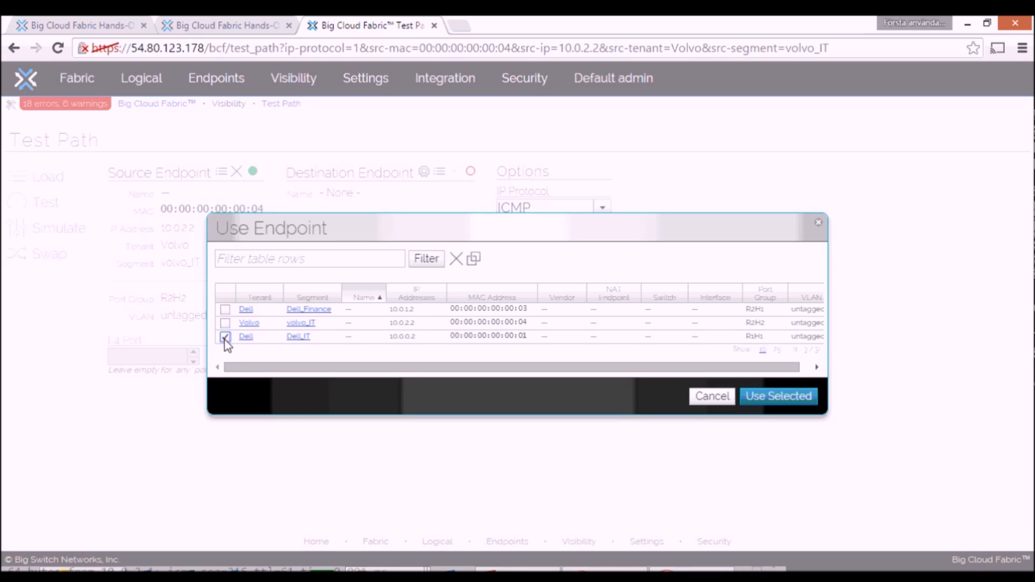
{"action": "left_click", "coordinate": [794, 399]}
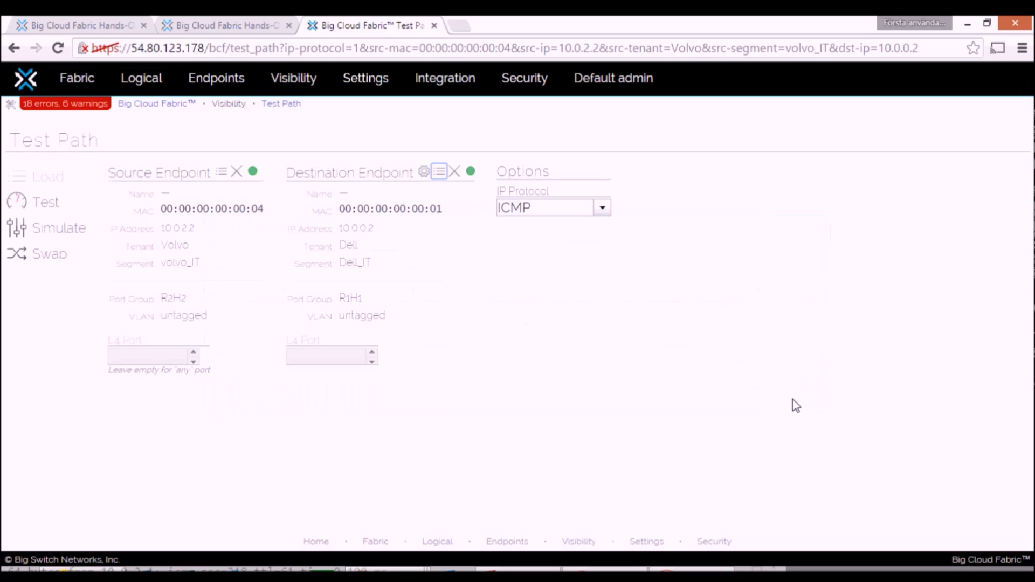
{"action": "left_click", "coordinate": [16, 231]}
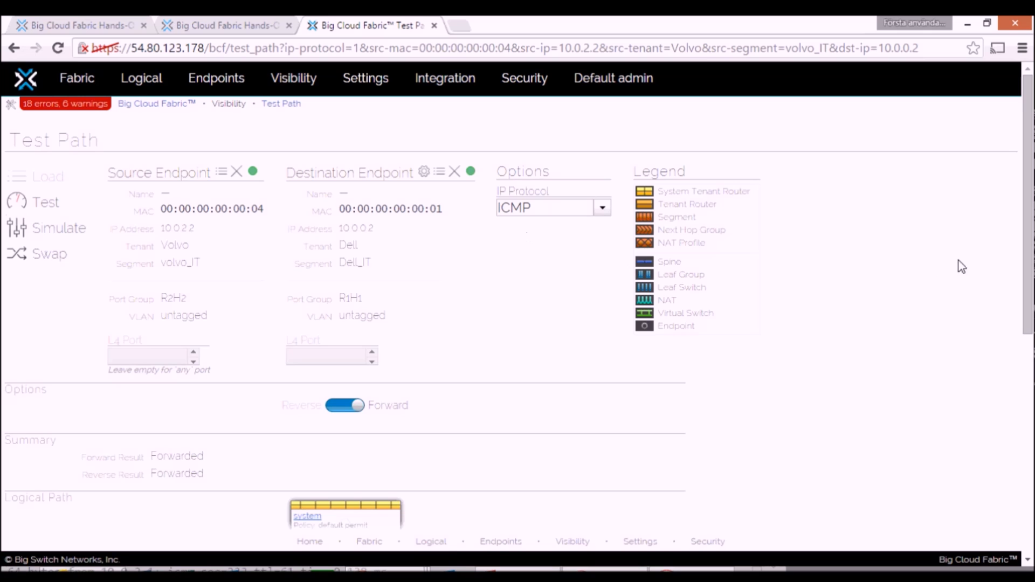
{"action": "left_click_drag", "start_coordinate": [1031, 202], "coordinate": [1030, 404]}
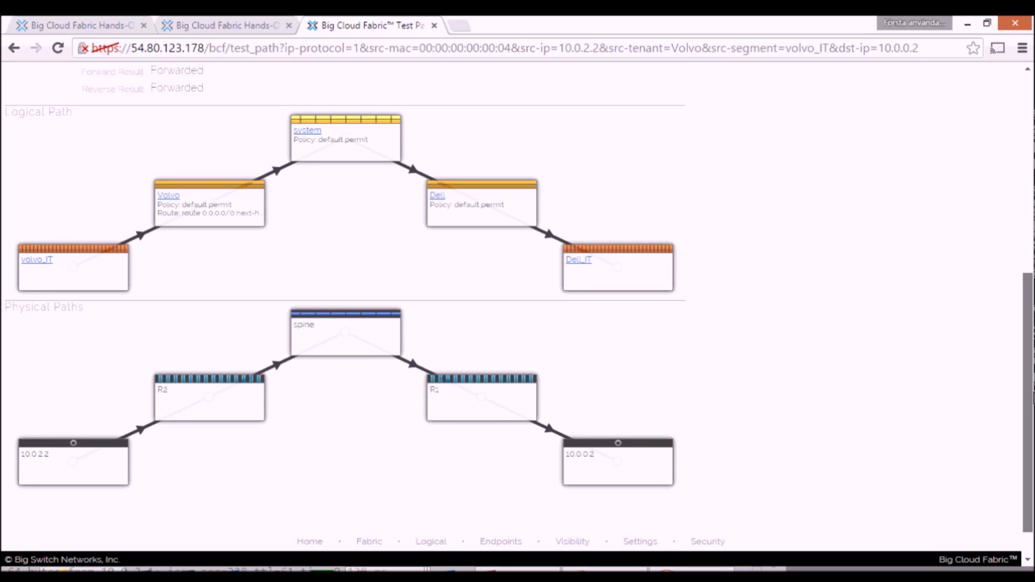
{"action": "left_click_drag", "start_coordinate": [1032, 400], "coordinate": [1032, 398]}
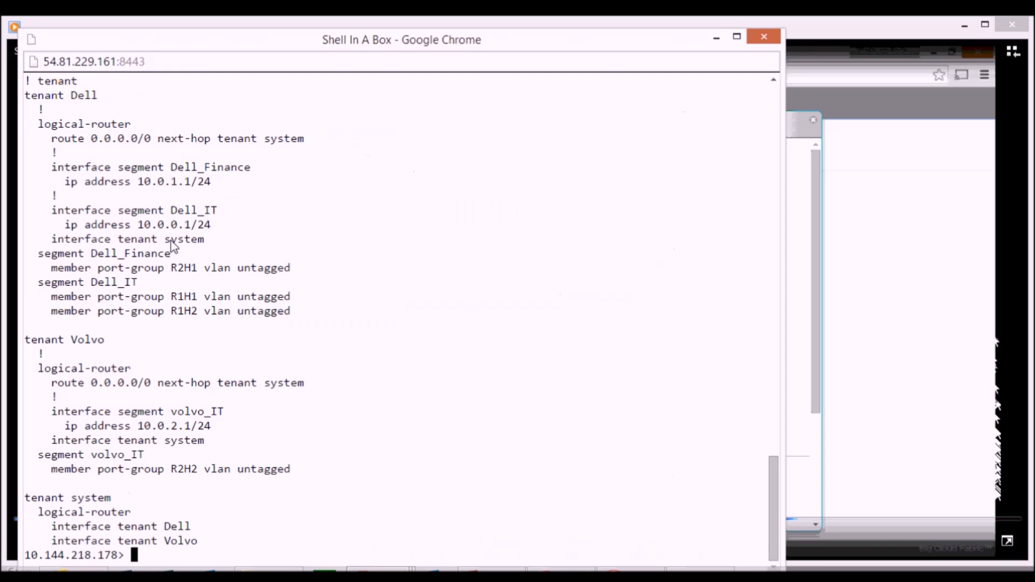
Step: Switch to the controller's command-line shell, rerun the previous command, and review the configuration blocks of tenants Dell, Volvo and system
{"action": "key", "text": "Up"}
{"action": "key", "text": "Return"}
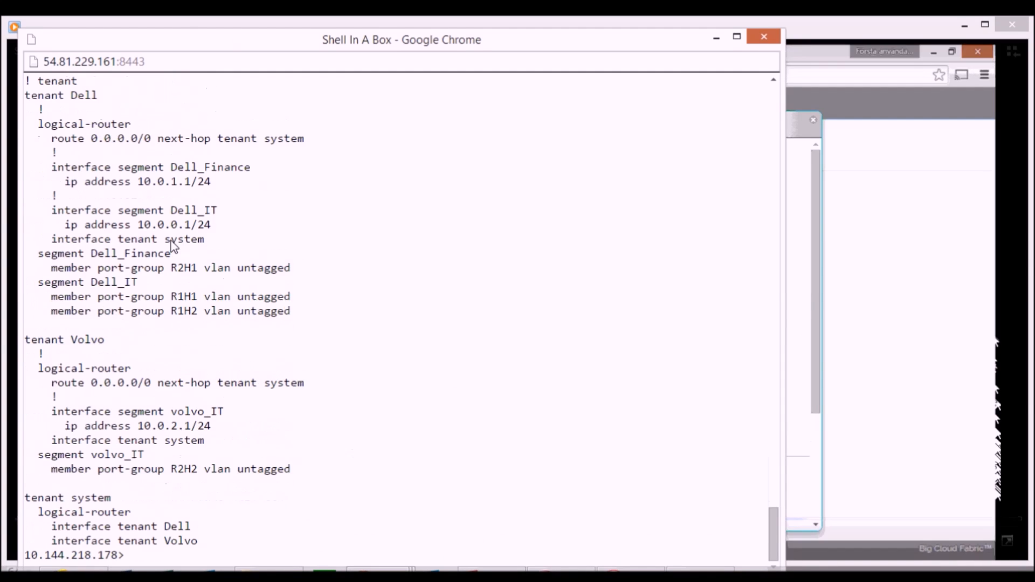
{"action": "left_click_drag", "start_coordinate": [815, 304], "coordinate": [834, 460]}
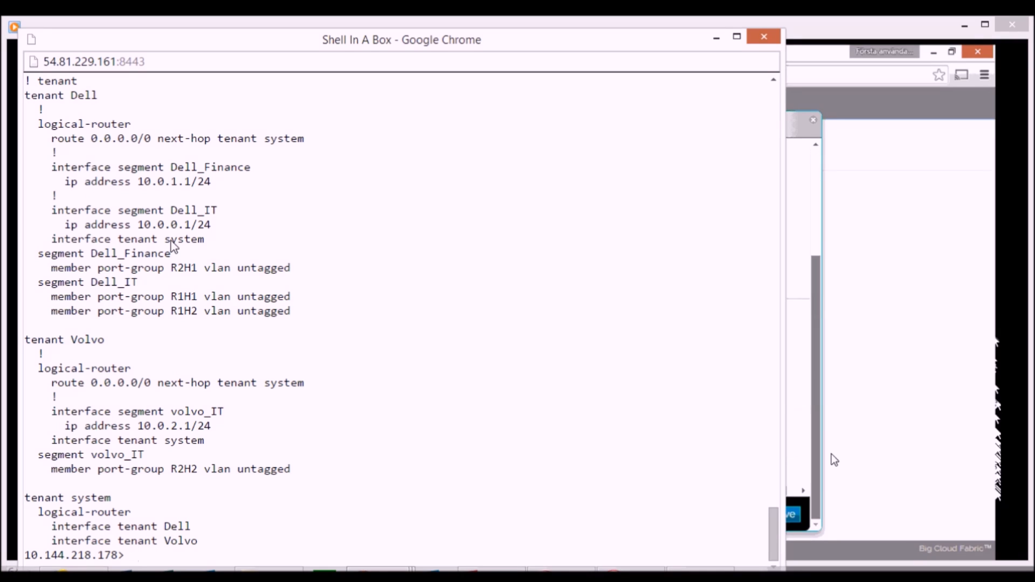
{"action": "left_click", "coordinate": [792, 516]}
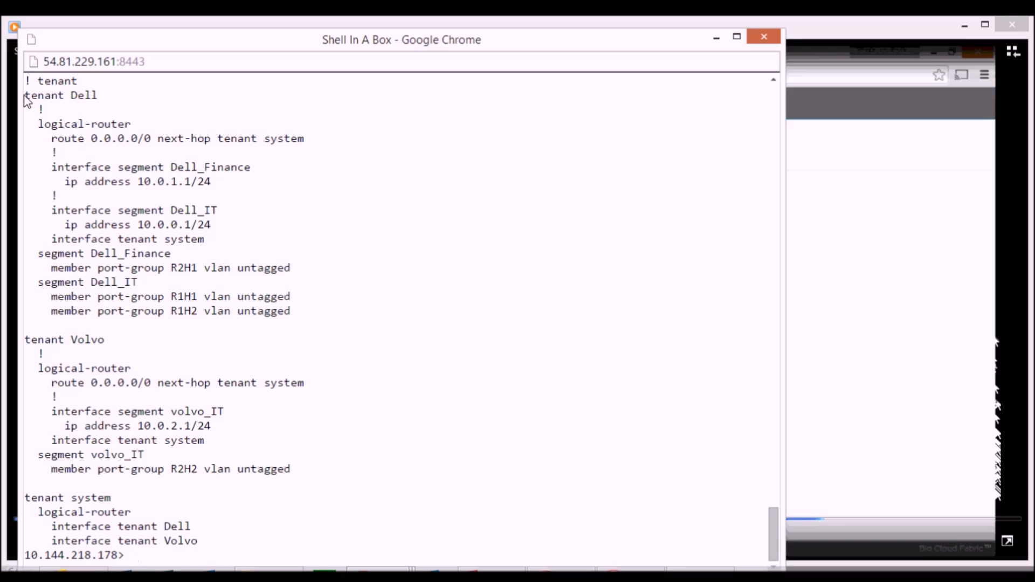
{"action": "left_click_drag", "start_coordinate": [24, 96], "coordinate": [252, 550]}
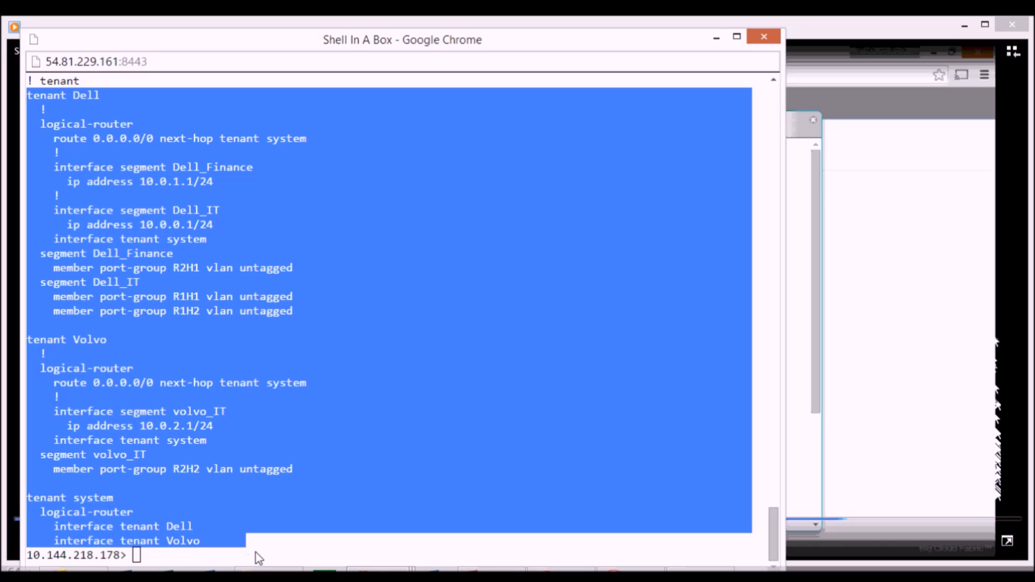
{"action": "left_click", "coordinate": [255, 552]}
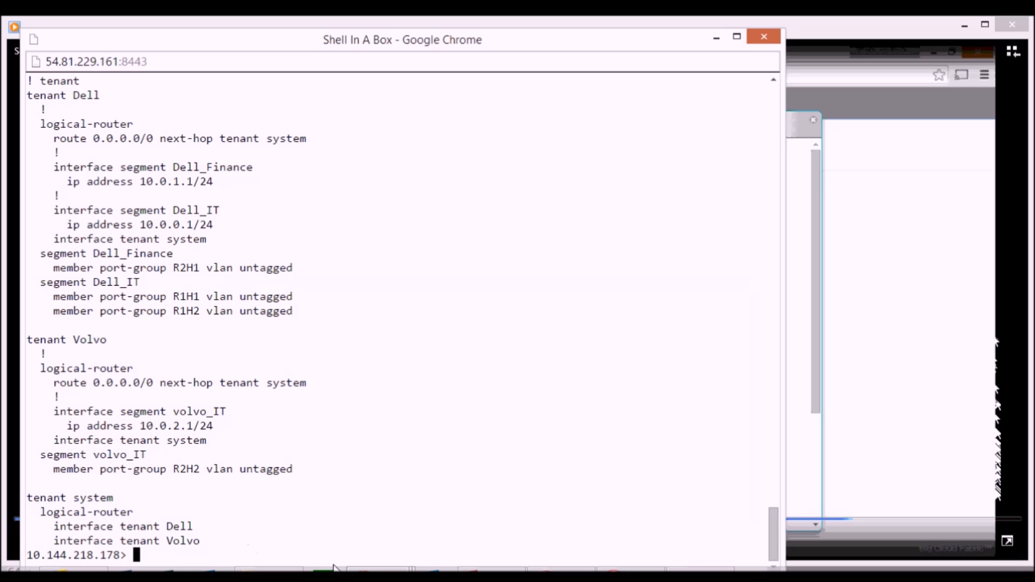